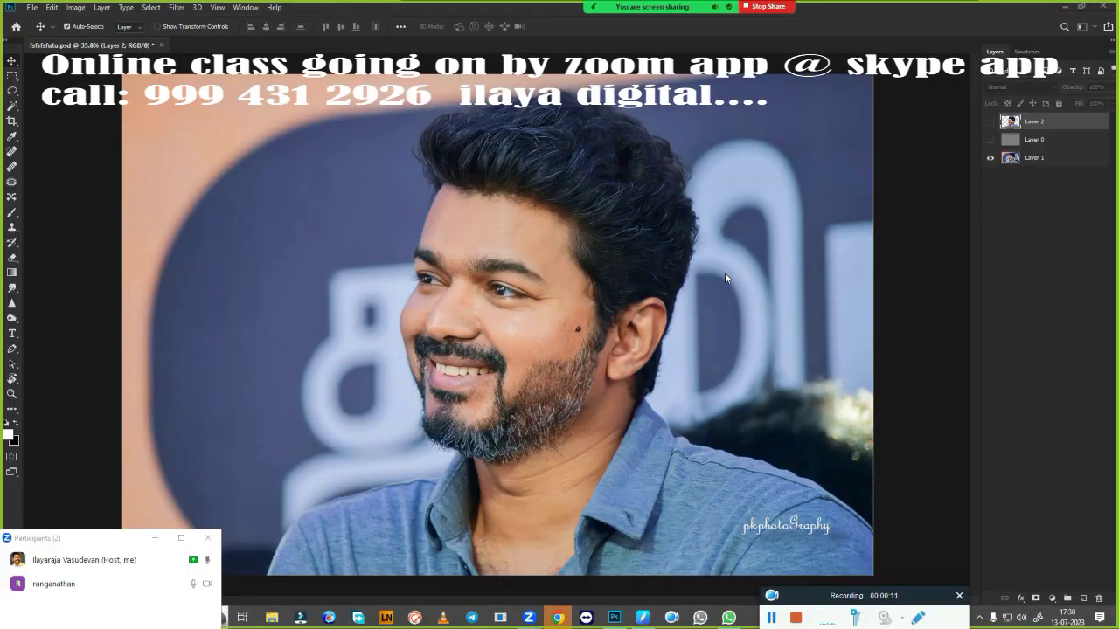
# - Show the cut-out portrait over the grey background, duplicate Layer 2 and zoom in on the face
pyautogui.click(991, 140)
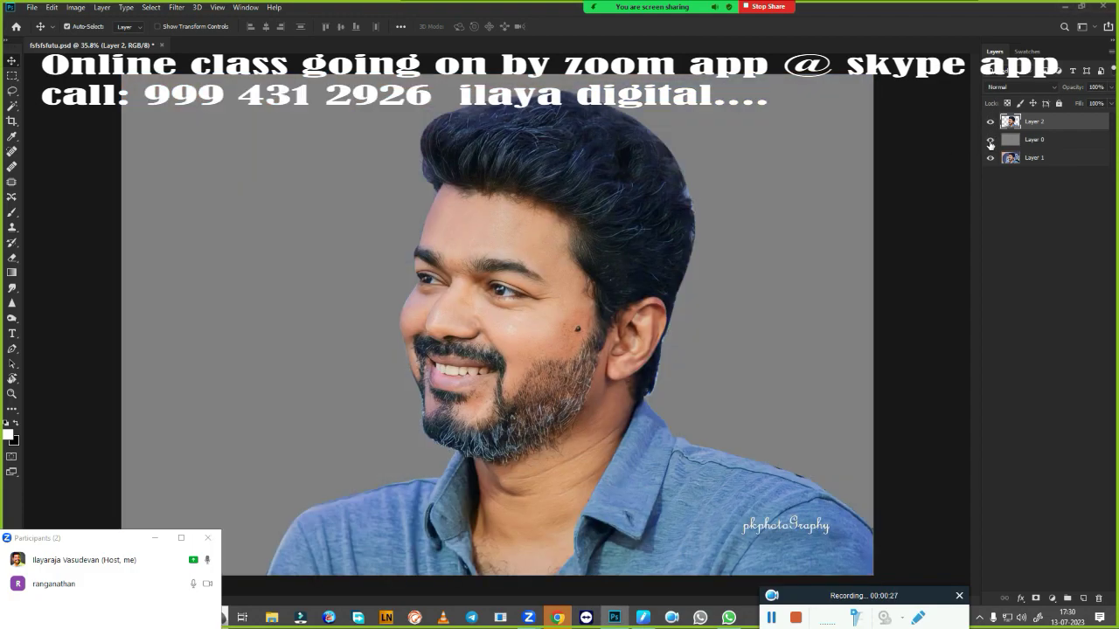
pyautogui.hotkey('ctrl', 'j')
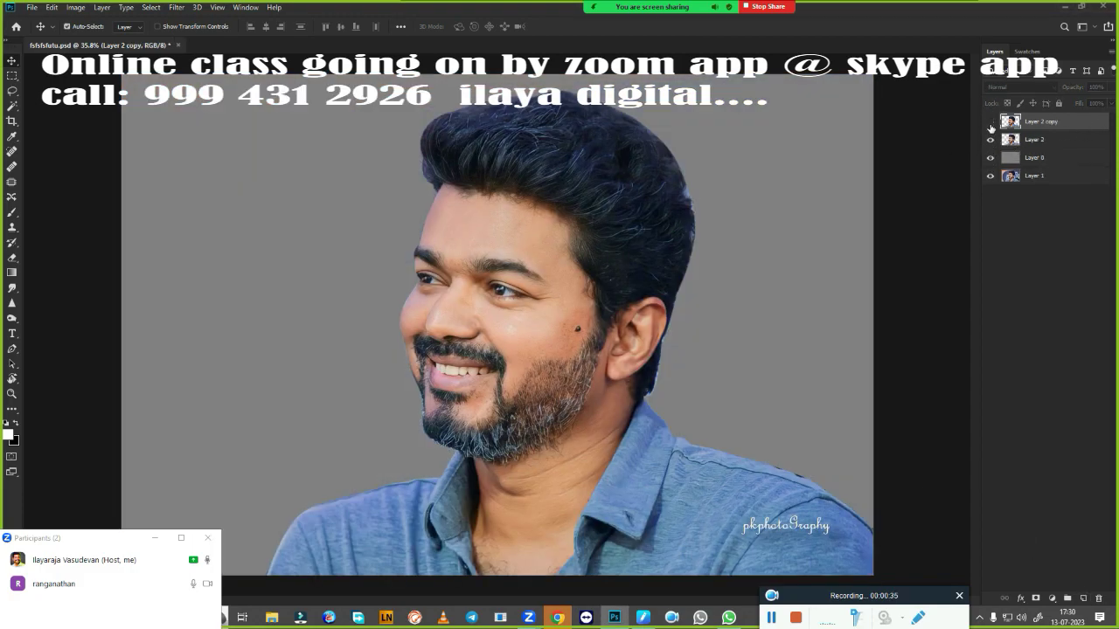
pyautogui.scroll(5, 499, 325)
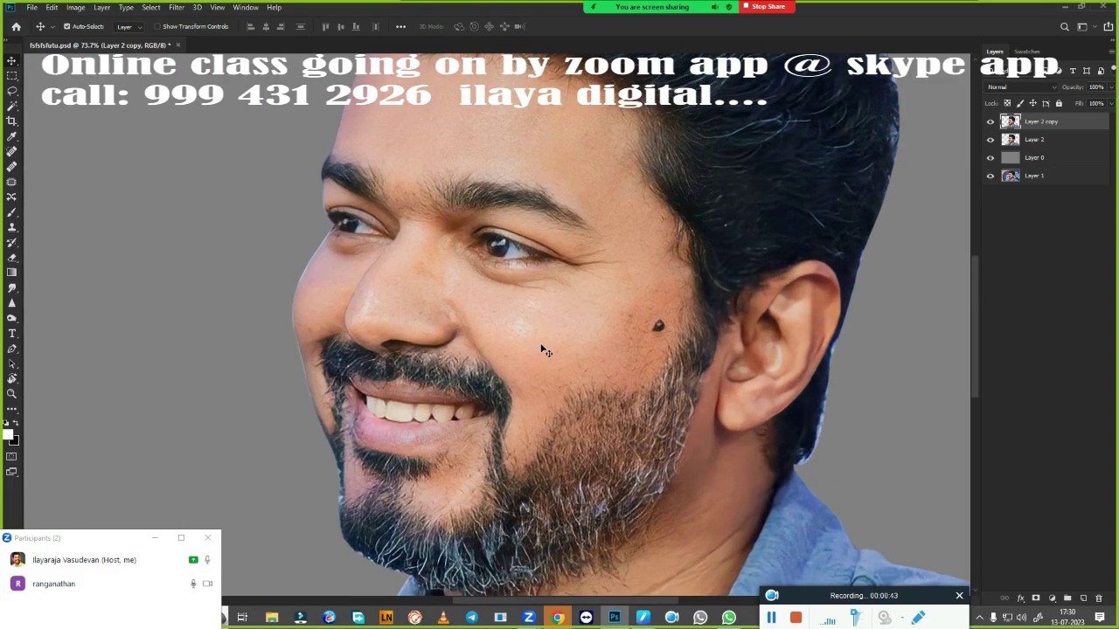
pyautogui.hotkey('ctrl', 'm')
pyautogui.press('Escape')
# - Apply a Camera Raw Filter: Exposure -0.20, Contrast +48, with lower Shadows, Whites and Blacks
pyautogui.click(177, 8)
pyautogui.click(210, 78)
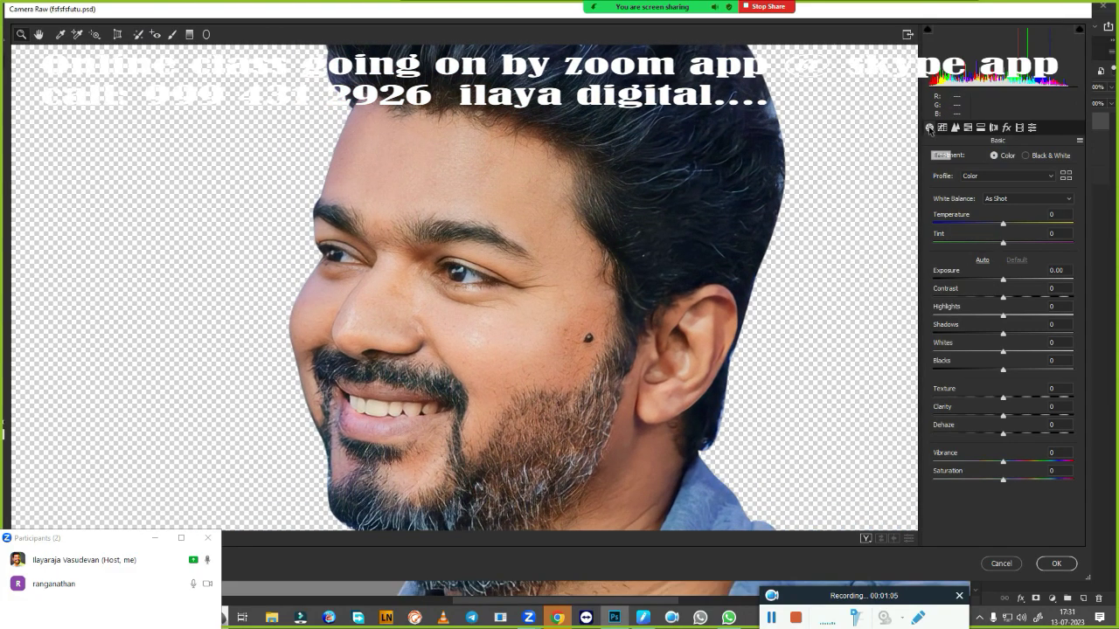
pyautogui.click(943, 128)
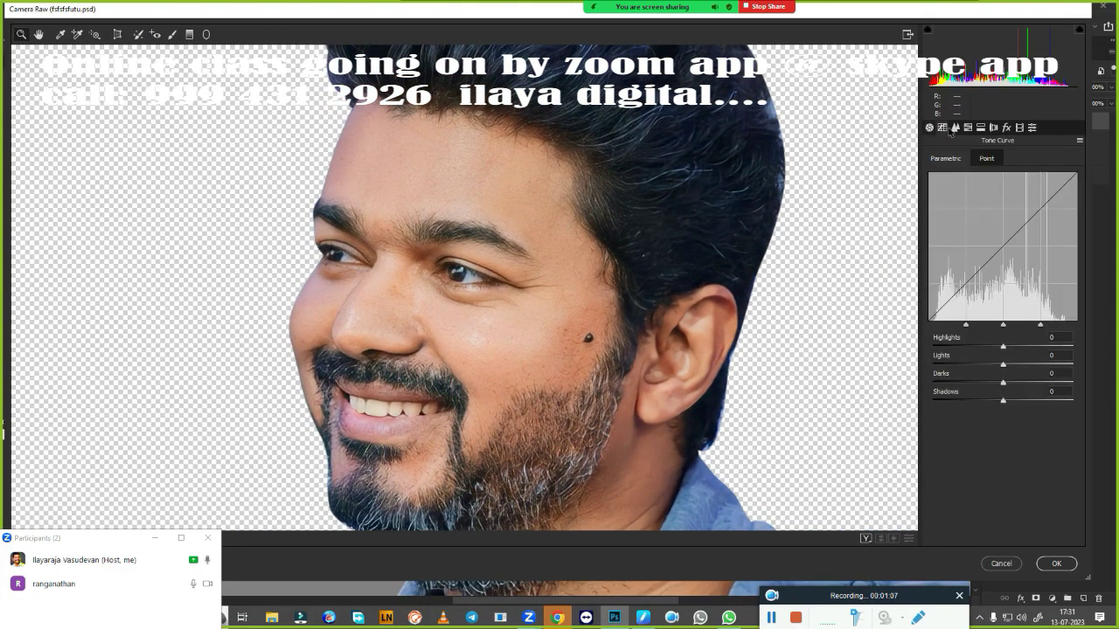
pyautogui.click(930, 127)
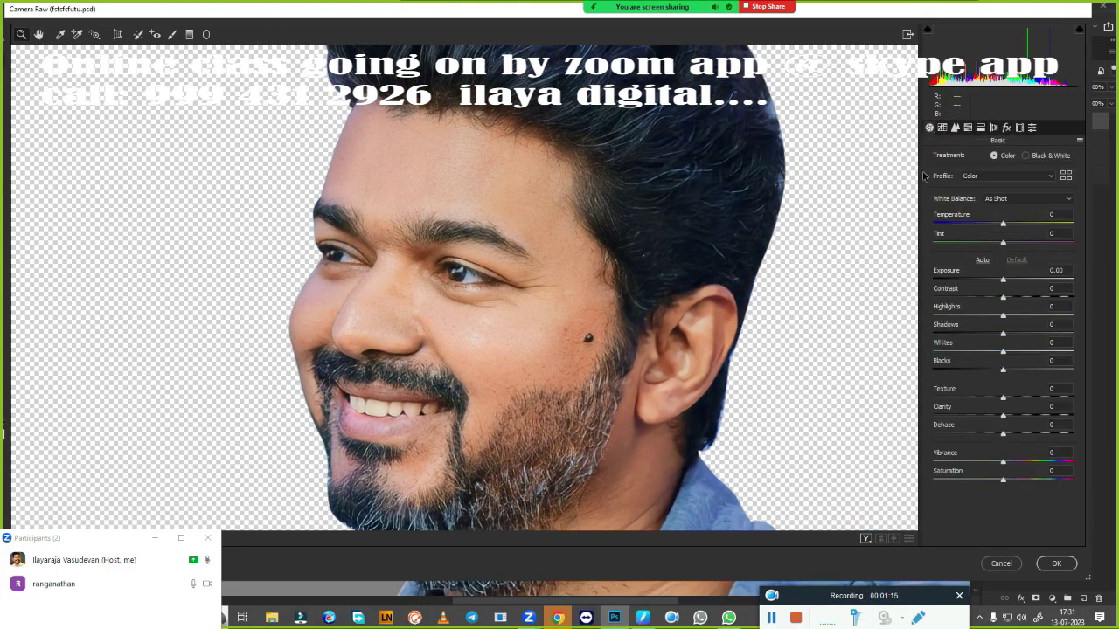
pyautogui.click(625, 309)
pyautogui.moveTo(360, 242); pyautogui.dragTo(663, 290)
pyautogui.keyDown('alt'); pyautogui.click(410, 355); pyautogui.keyUp('alt')
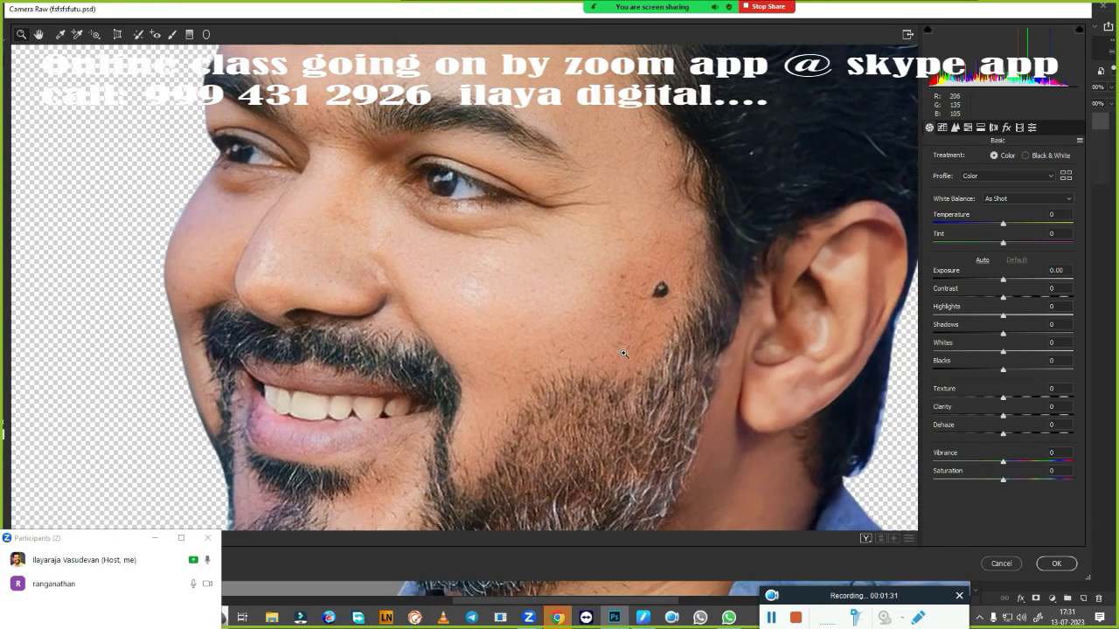
pyautogui.moveTo(1002, 278)
pyautogui.mouseDown()
pyautogui.moveTo(1035, 281)
pyautogui.moveTo(993, 289)
pyautogui.moveTo(998, 279)
pyautogui.moveTo(1037, 298)
pyautogui.moveTo(1000, 280)
pyautogui.mouseUp()
pyautogui.moveTo(1003, 315)
pyautogui.mouseDown()
pyautogui.moveTo(994, 351)
pyautogui.moveTo(973, 369)
pyautogui.mouseUp()
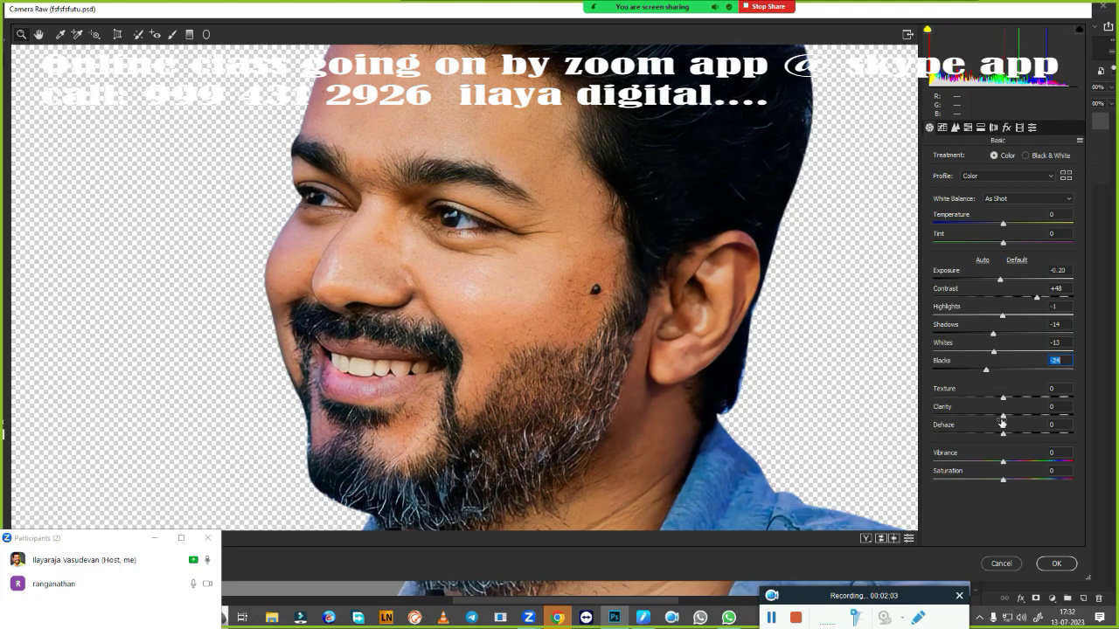
pyautogui.click(1056, 563)
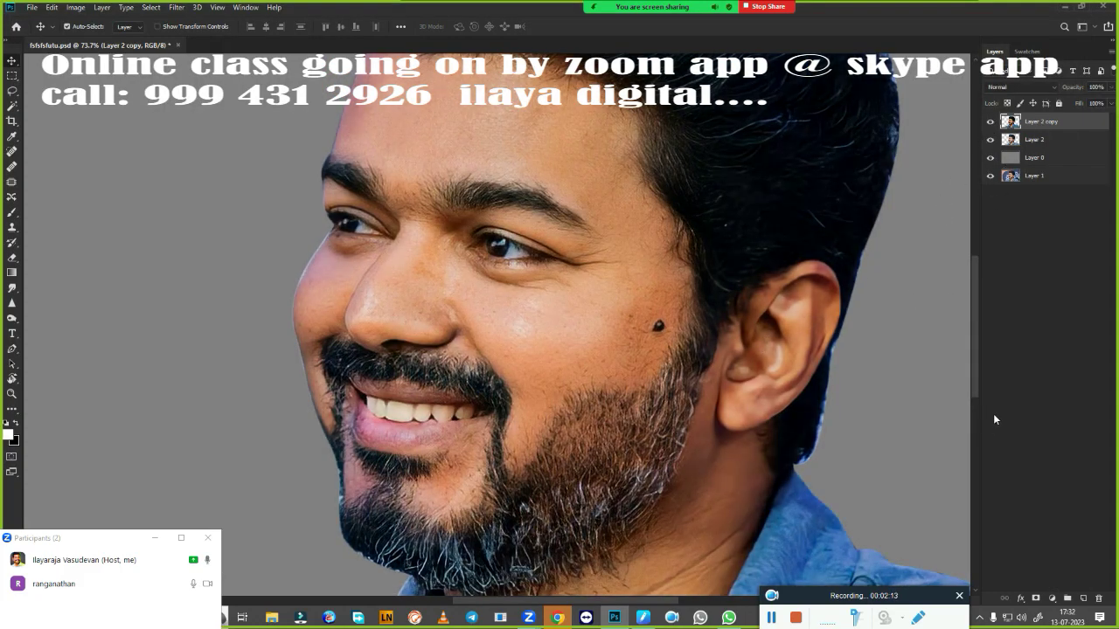
# - Duplicate the adjusted layer, add a new empty layer, and ready the Smudge tool with a soft brush
pyautogui.hotkey('ctrl', 'j')
pyautogui.click(1083, 599)
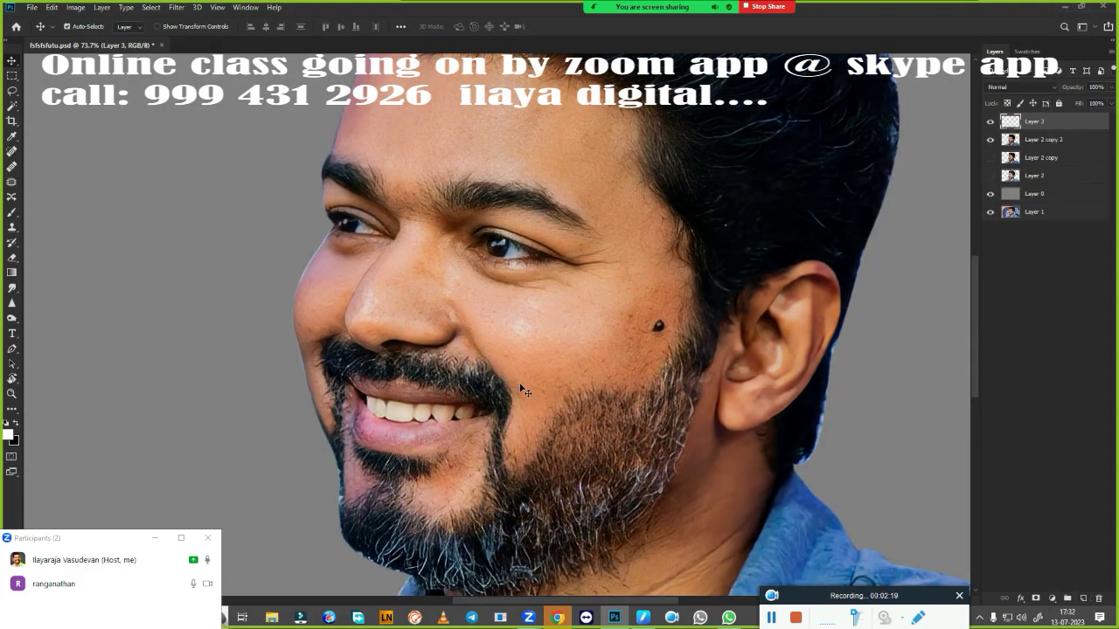
pyautogui.press('r')
pyautogui.rightClick(537, 336)
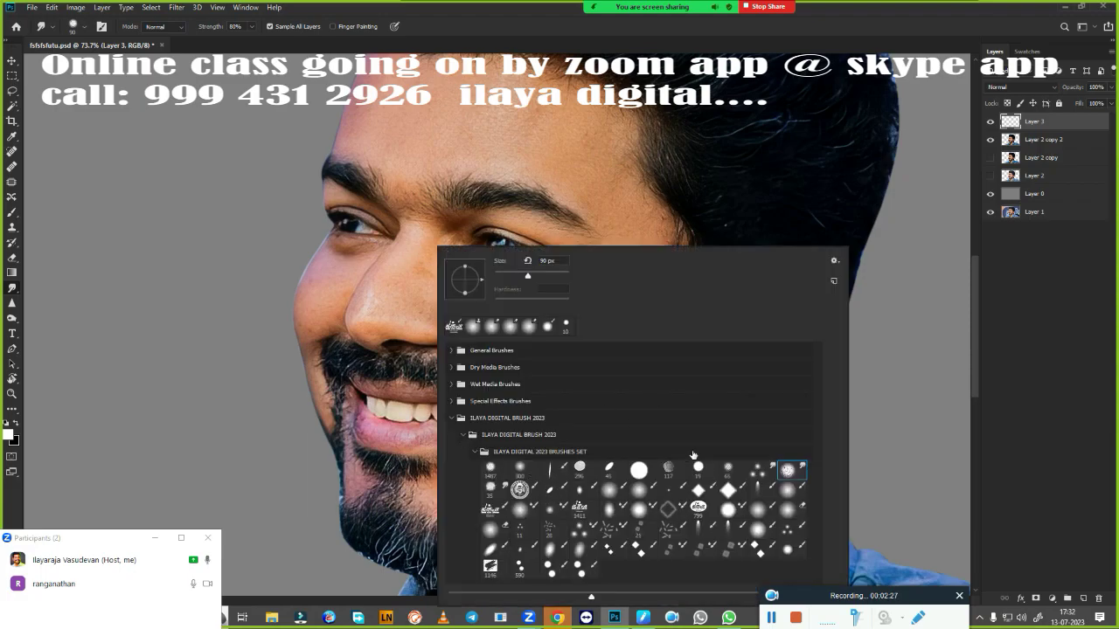
pyautogui.doubleClick(787, 470)
pyautogui.scroll(3, 506, 351)
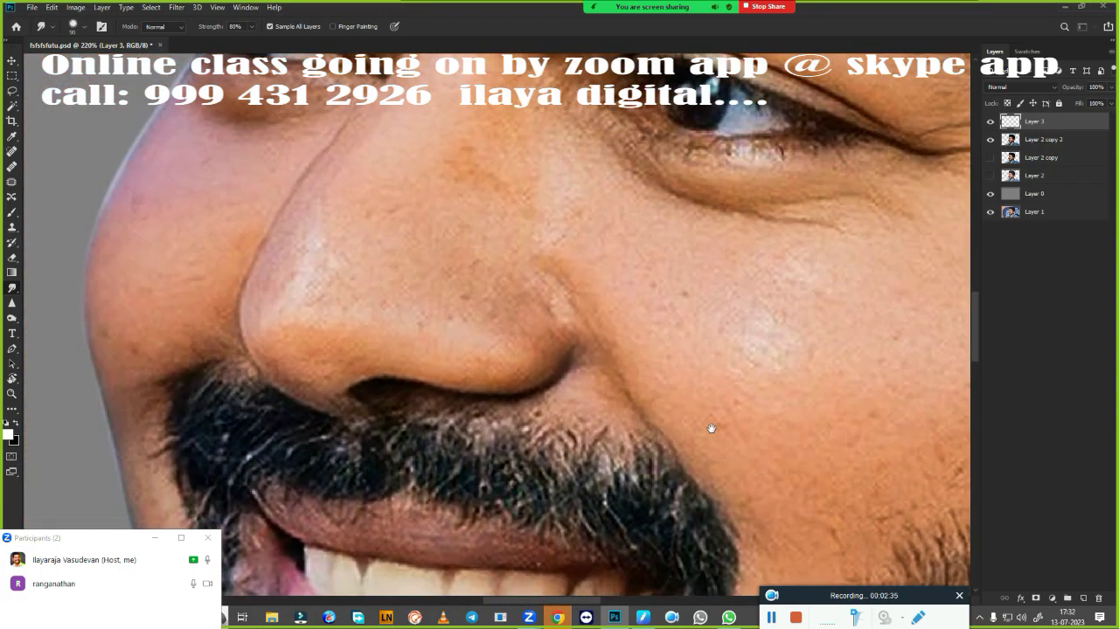
pyautogui.scroll(2, 712, 429)
pyautogui.scroll(2, 574, 417)
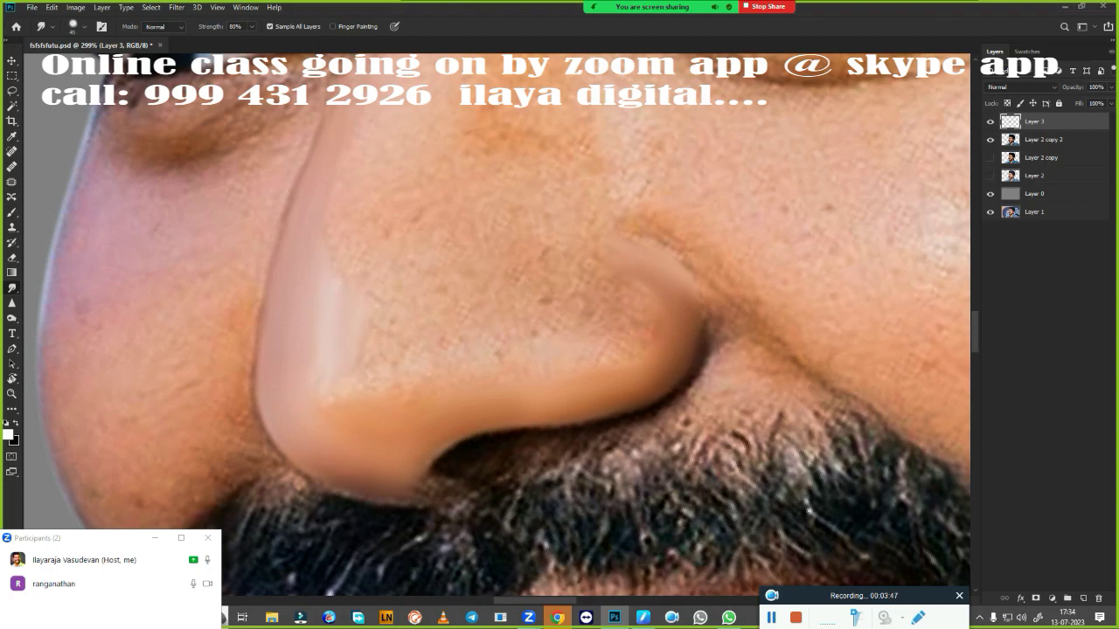
# - Smudge the nose highlight, lower nose, nostril crease and bridge pores smooth
pyautogui.moveTo(350, 393); pyautogui.dragTo(330, 308)
pyautogui.moveTo(419, 381); pyautogui.dragTo(536, 386)
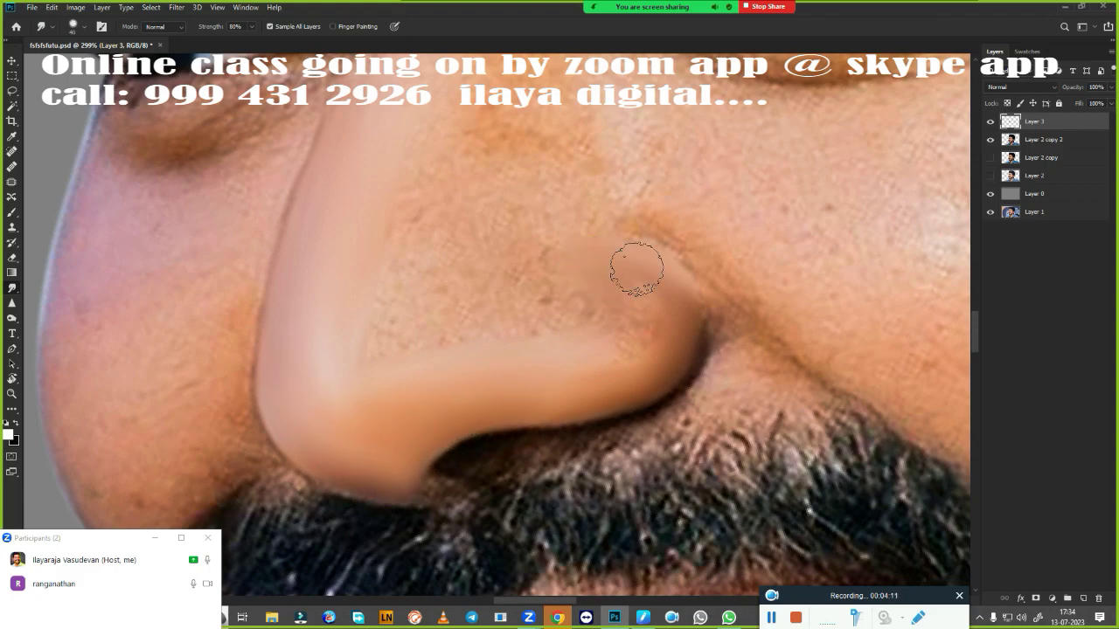
pyautogui.moveTo(638, 263); pyautogui.dragTo(590, 314)
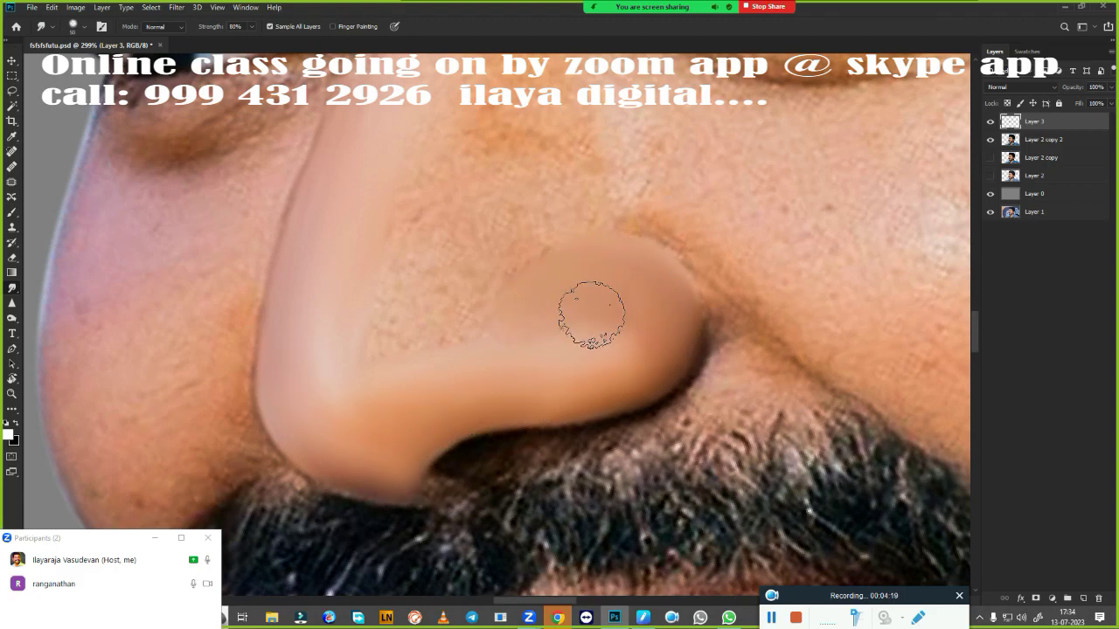
pyautogui.moveTo(418, 238)
pyautogui.mouseDown()
pyautogui.moveTo(444, 251)
pyautogui.moveTo(424, 292)
pyautogui.moveTo(446, 345)
pyautogui.mouseUp()
pyautogui.scroll(-5, 331, 367)
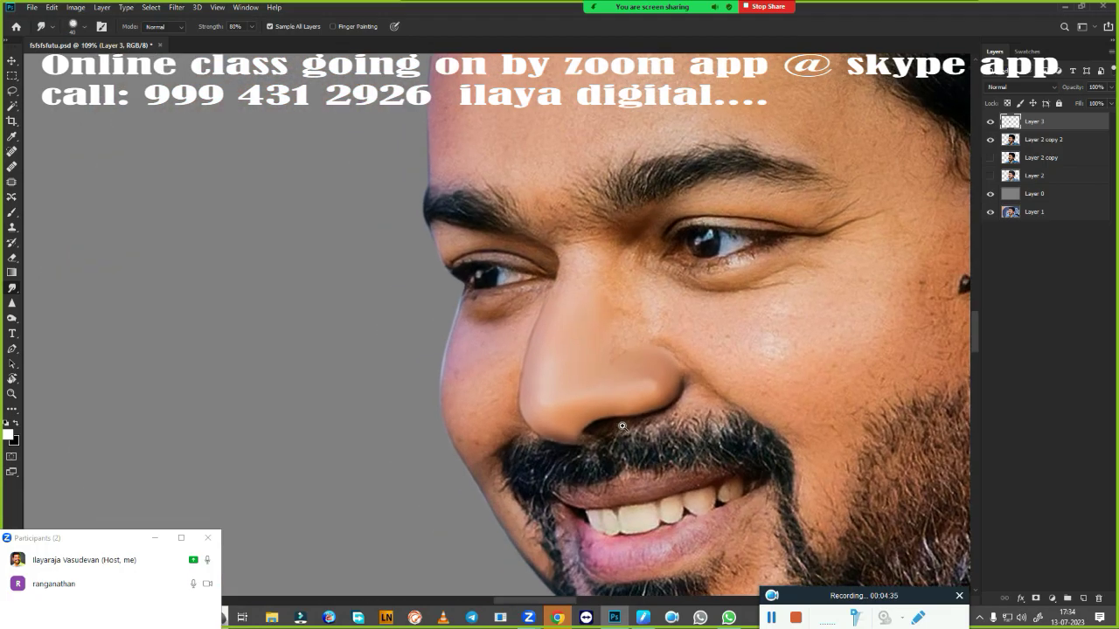
pyautogui.scroll(4, 654, 439)
pyautogui.scroll(1, 653, 439)
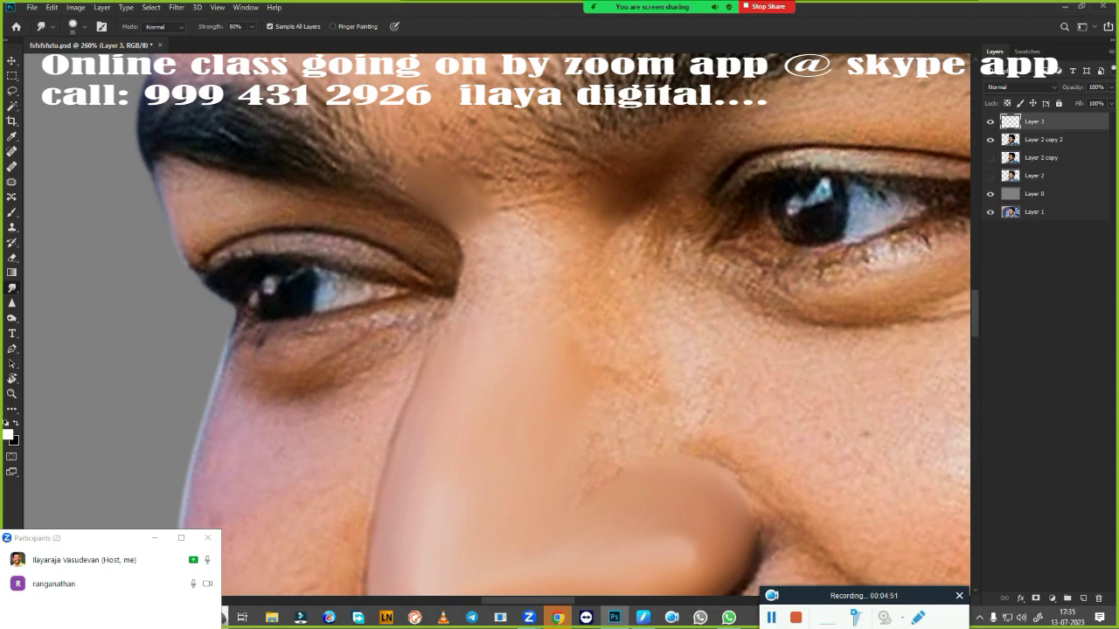
# - Smooth the skin between the eyes and down the nose bridge, then view the whole face
pyautogui.moveTo(568, 197)
pyautogui.mouseDown()
pyautogui.moveTo(580, 230)
pyautogui.moveTo(493, 187)
pyautogui.moveTo(551, 194)
pyautogui.mouseUp()
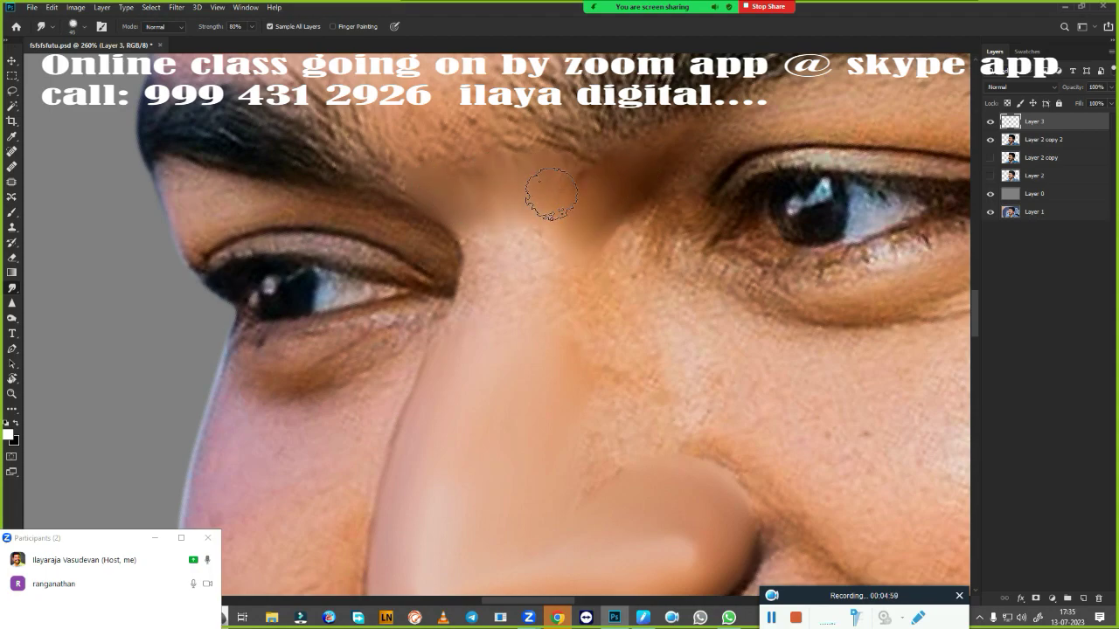
pyautogui.moveTo(475, 180)
pyautogui.mouseDown()
pyautogui.moveTo(534, 200)
pyautogui.moveTo(463, 275)
pyautogui.mouseUp()
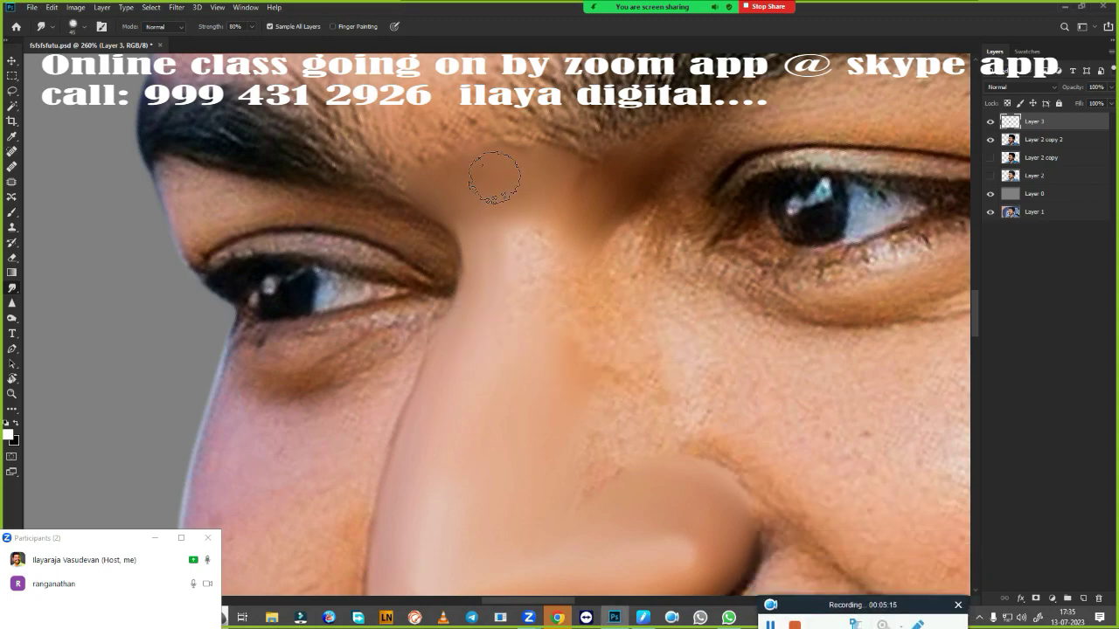
pyautogui.moveTo(494, 177); pyautogui.dragTo(425, 404)
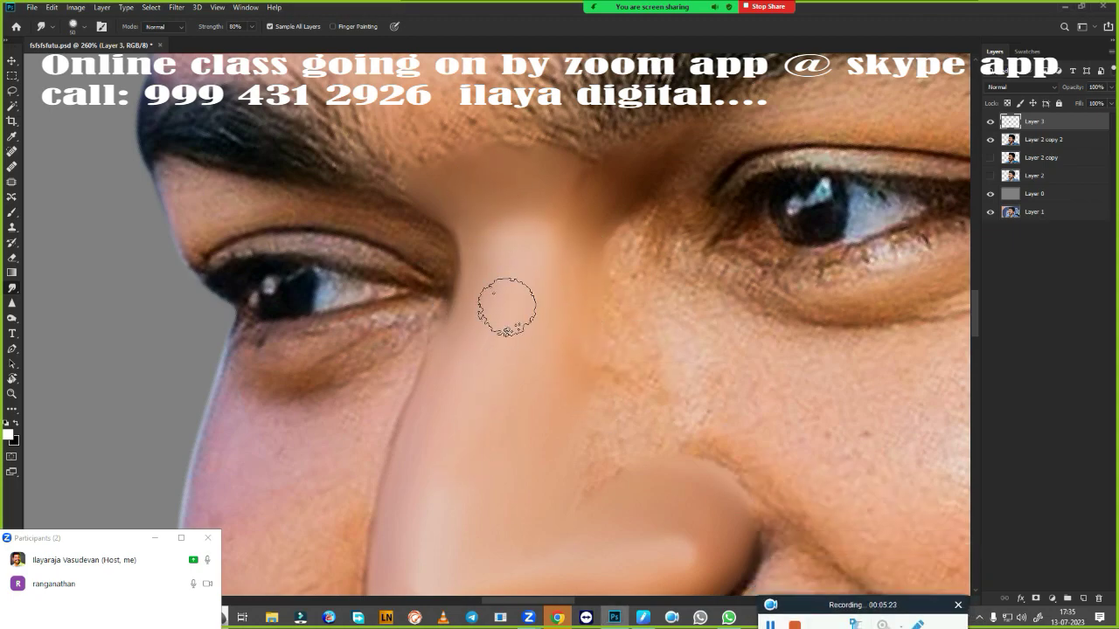
pyautogui.moveTo(507, 302); pyautogui.dragTo(509, 240)
pyautogui.hotkey('ctrl', '0')
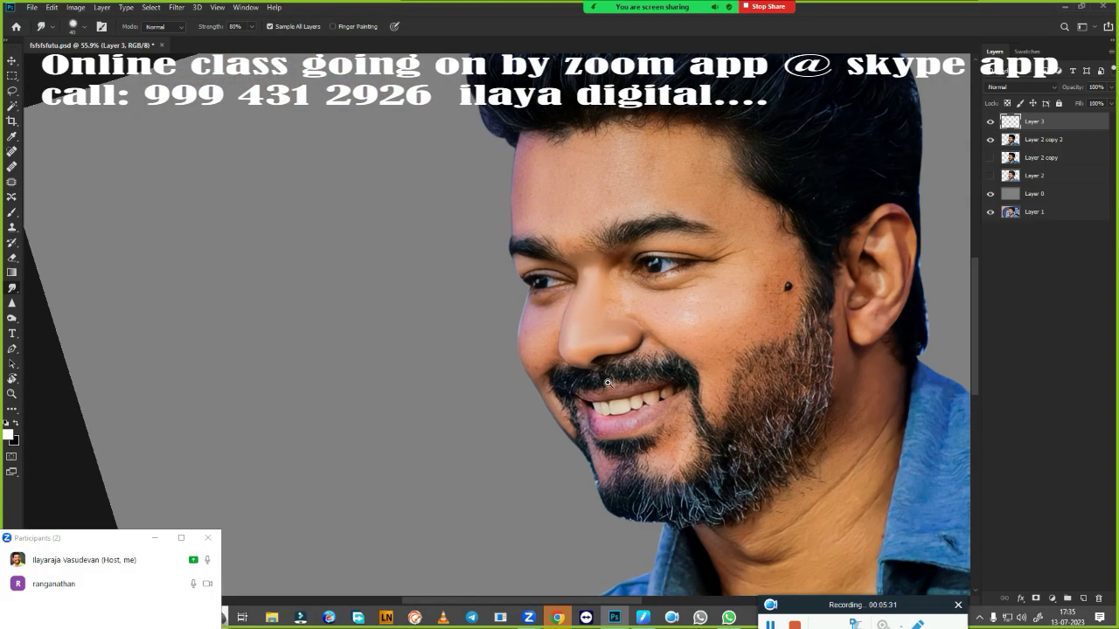
pyautogui.scroll(5, 600, 288)
# - Paint a dark blended edge along the nose's right side with the wet Mixer Brush
pyautogui.press('b')
pyautogui.rightClick(379, 316)
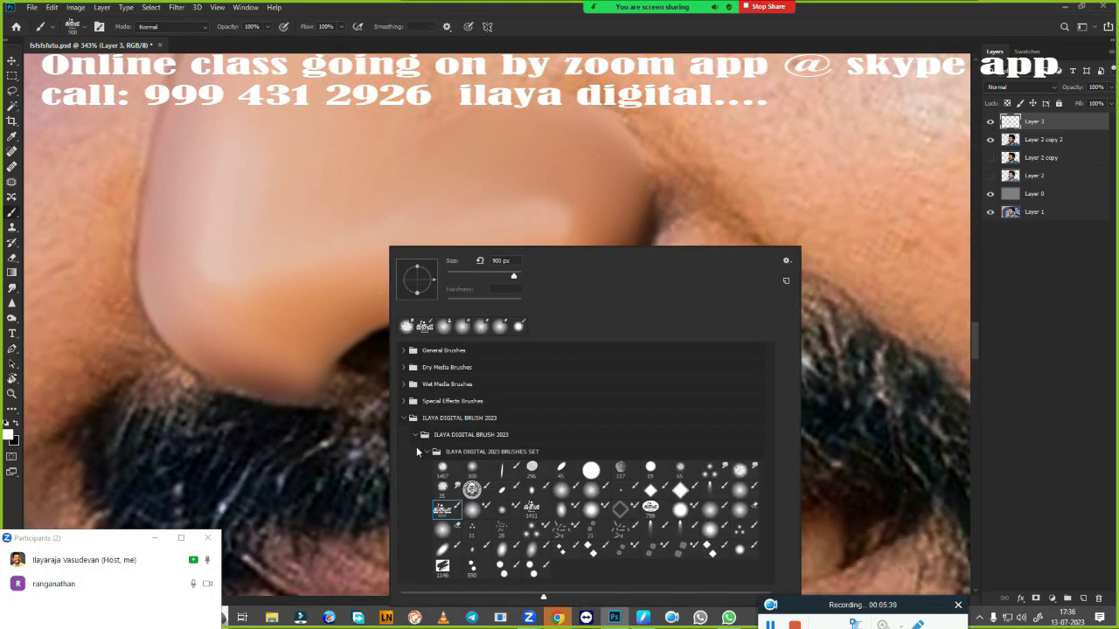
pyautogui.hotkey('shift', 'b')
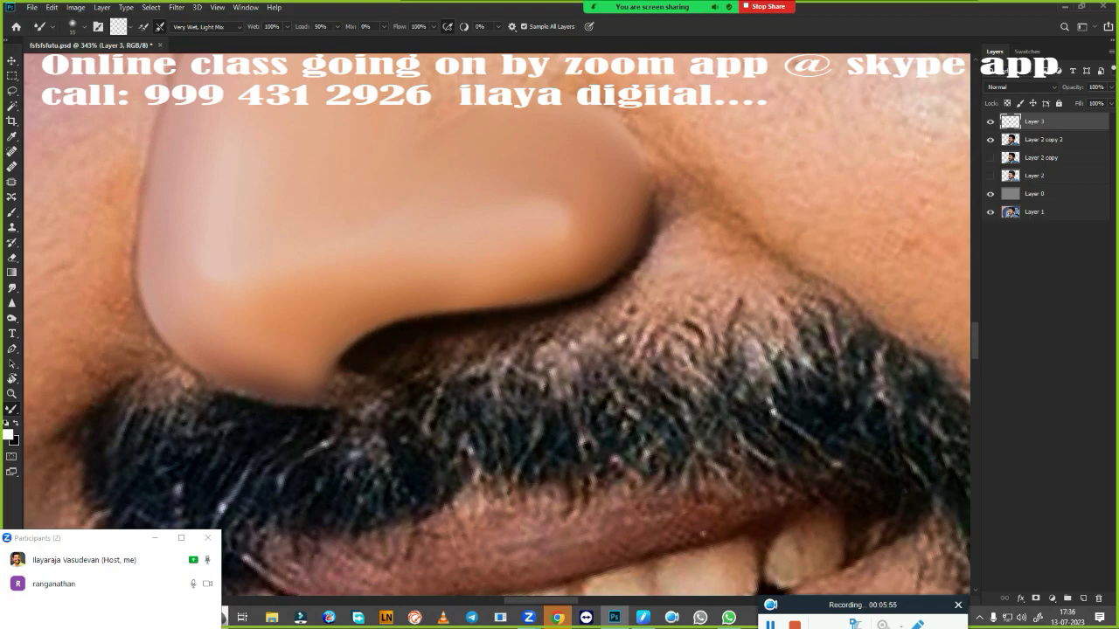
pyautogui.moveTo(657, 200)
pyautogui.mouseDown()
pyautogui.moveTo(626, 115)
pyautogui.moveTo(568, 90)
pyautogui.mouseUp()
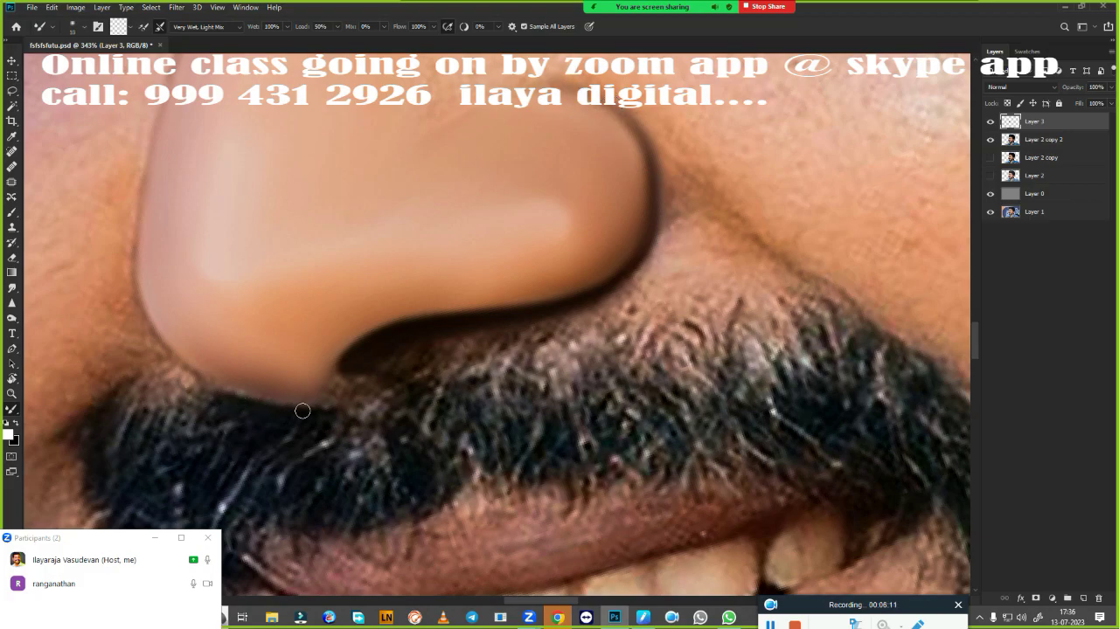
# - Pan the view to the nose's left side and cheek
pyautogui.scroll(2, 615, 371)
pyautogui.hscroll(-4, 736, 300)
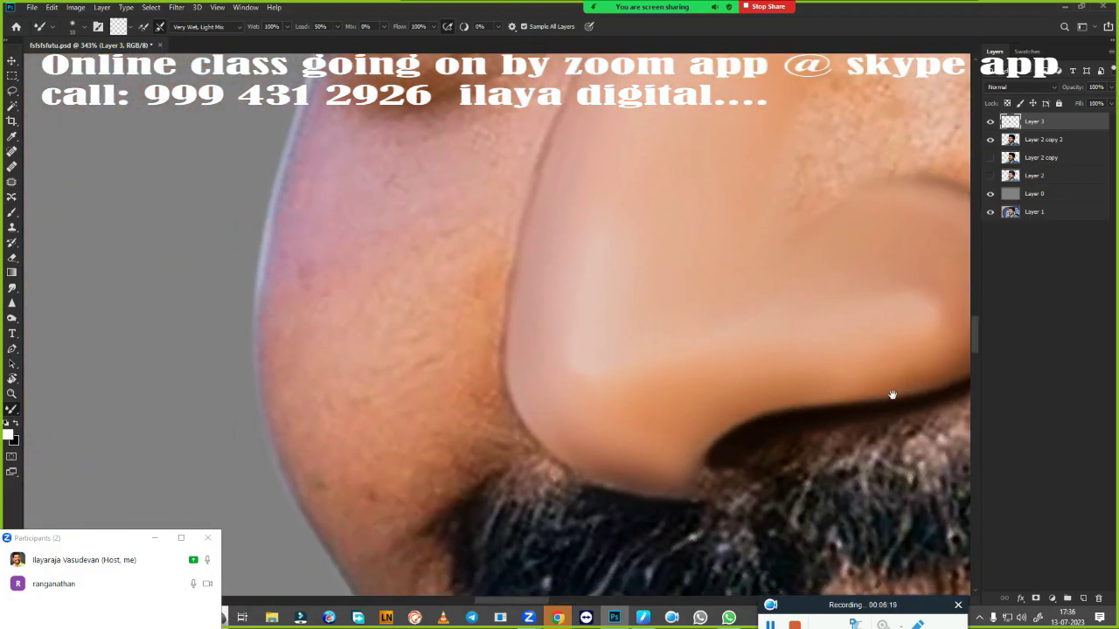
pyautogui.scroll(-1, 490, 315)
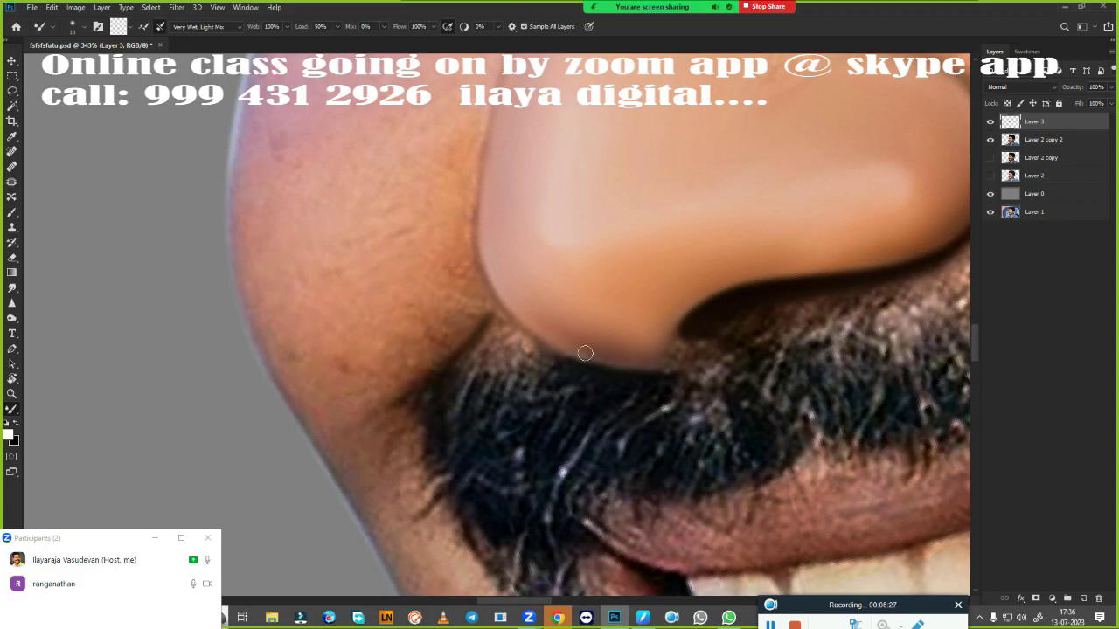
pyautogui.moveTo(489, 263); pyautogui.dragTo(554, 420)
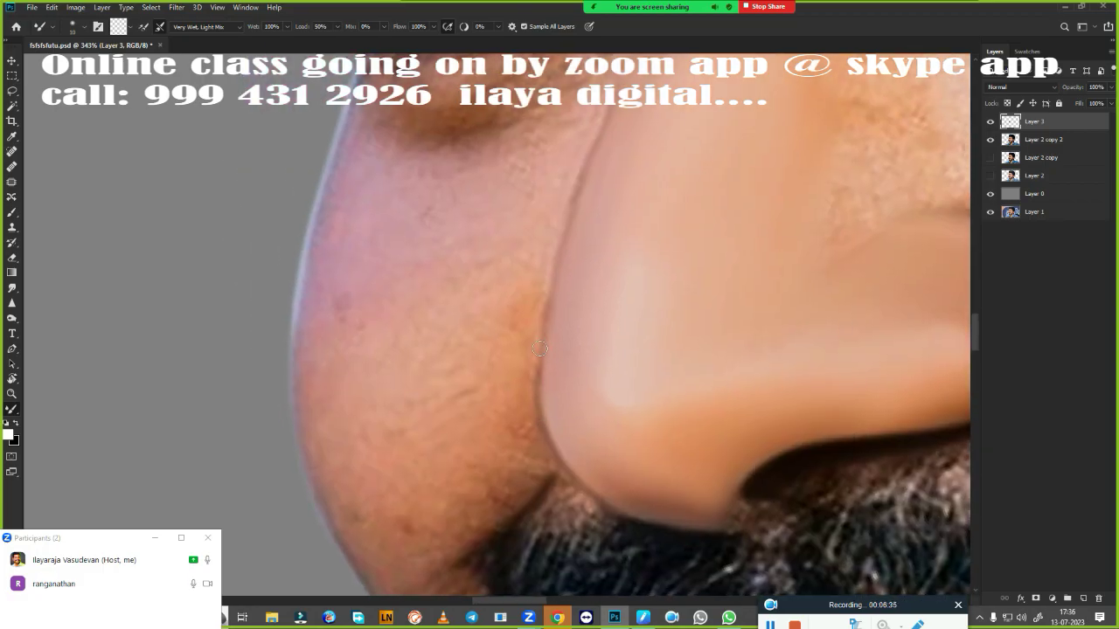
pyautogui.moveTo(540, 348); pyautogui.dragTo(524, 531)
pyautogui.scroll(-2, 525, 531)
pyautogui.scroll(-4, 511, 459)
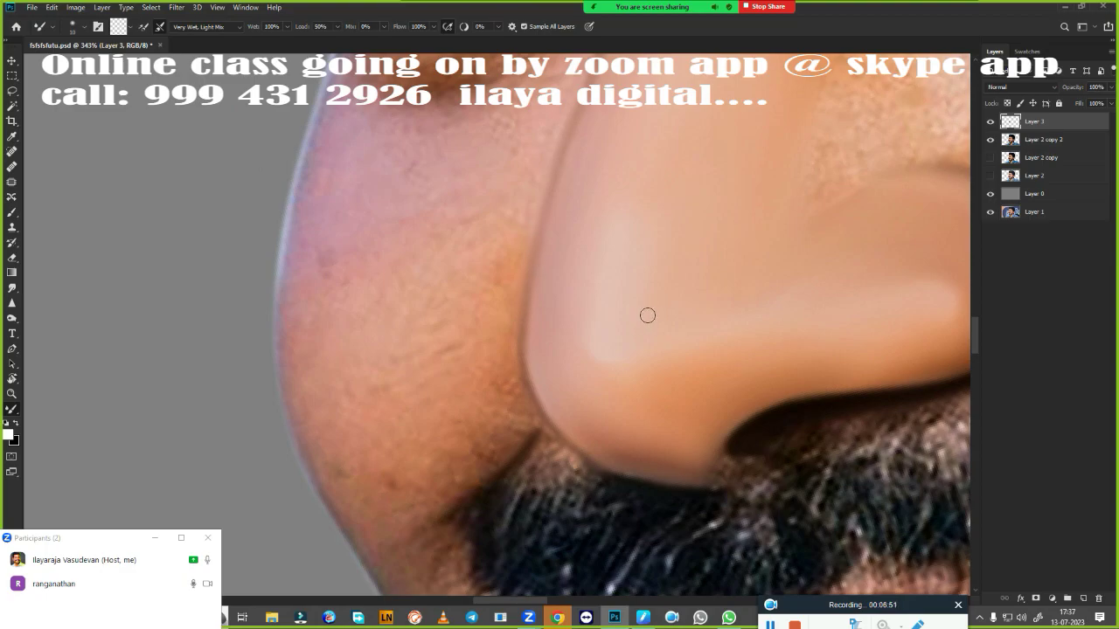
pyautogui.scroll(-3, 620, 358)
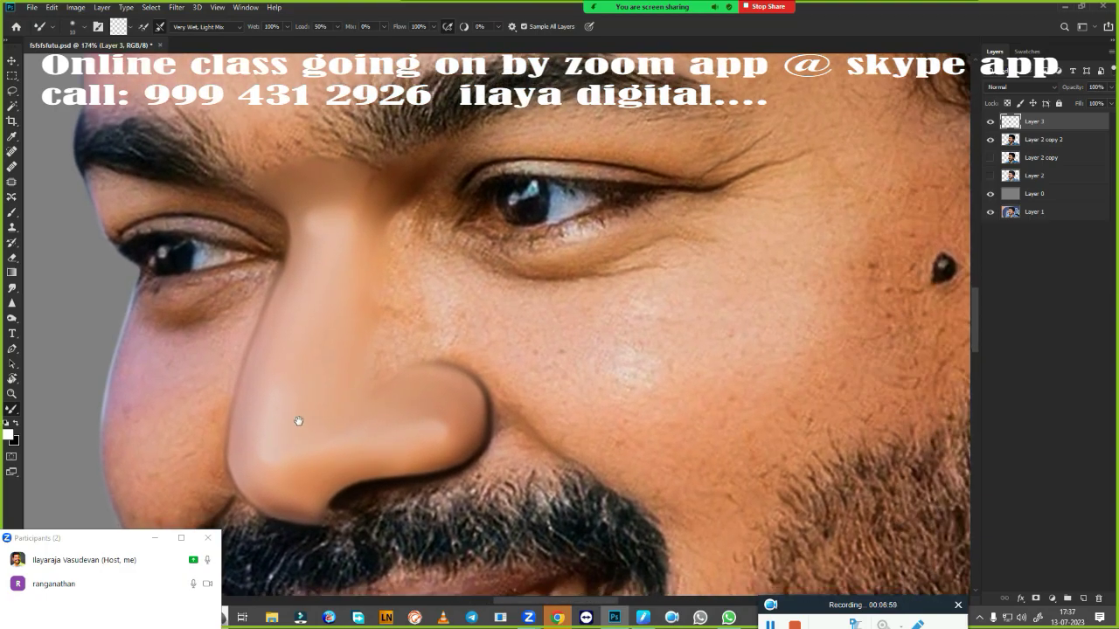
pyautogui.scroll(3, 294, 419)
# - Outline the moustache with a Pen path and turn it into a selection
pyautogui.press('p')
pyautogui.click(803, 430)
pyautogui.click(802, 477)
pyautogui.click(704, 522)
pyautogui.click(521, 566)
pyautogui.click(479, 568)
pyautogui.click(306, 515)
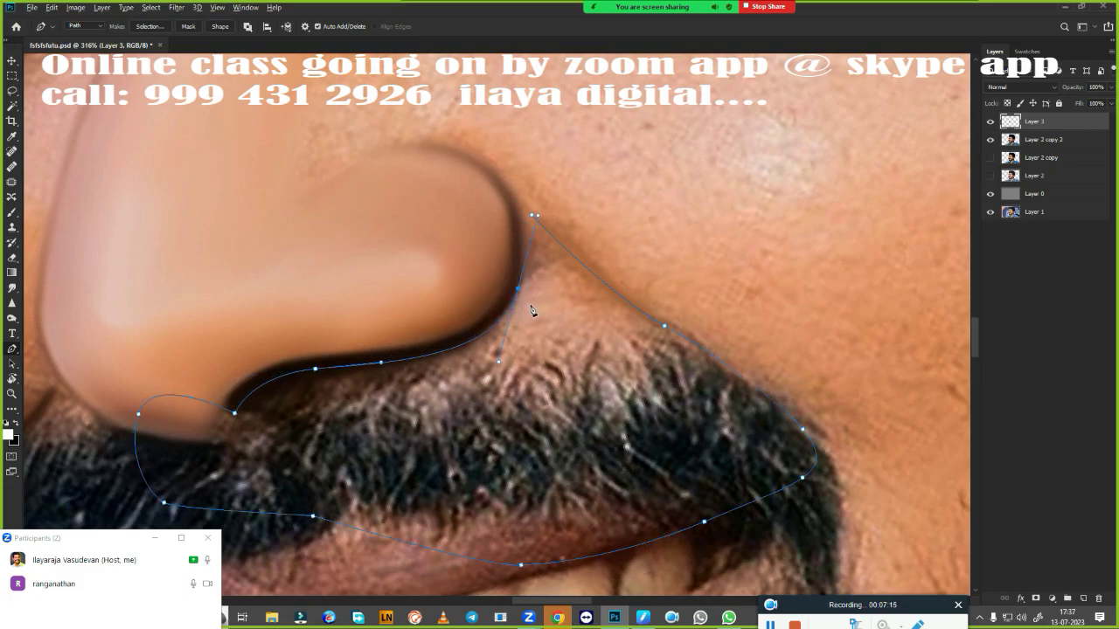
pyautogui.click(524, 210)
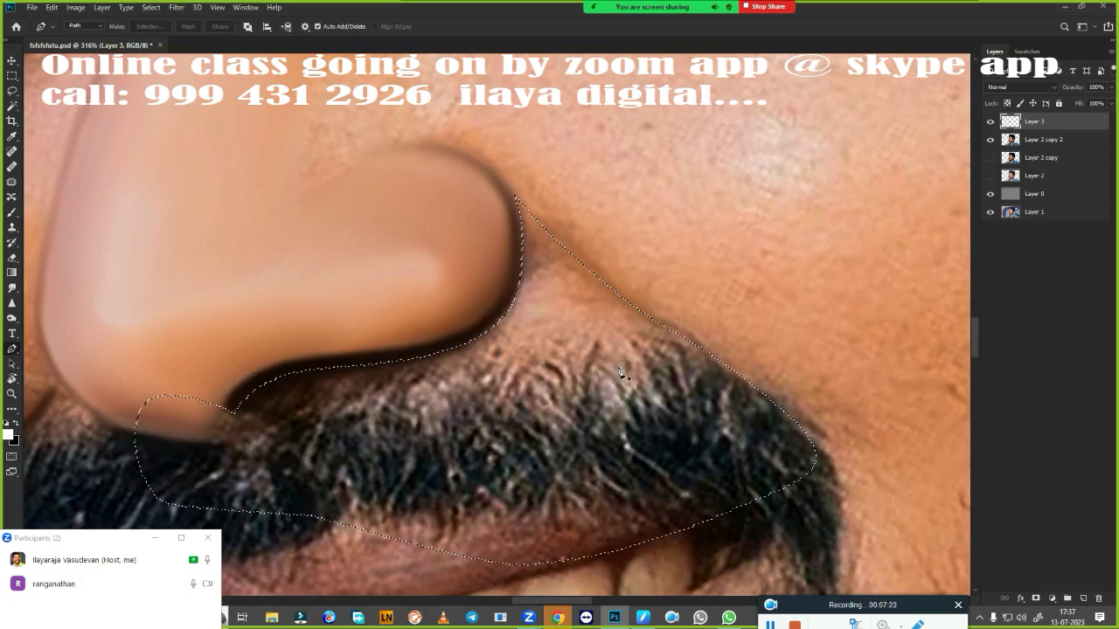
pyautogui.hotkey('ctrl', 'Return')
# - Smudge the skin above the moustache smooth, feather the selection, then deselect
pyautogui.press('r')
pyautogui.scroll(-2, 603, 341)
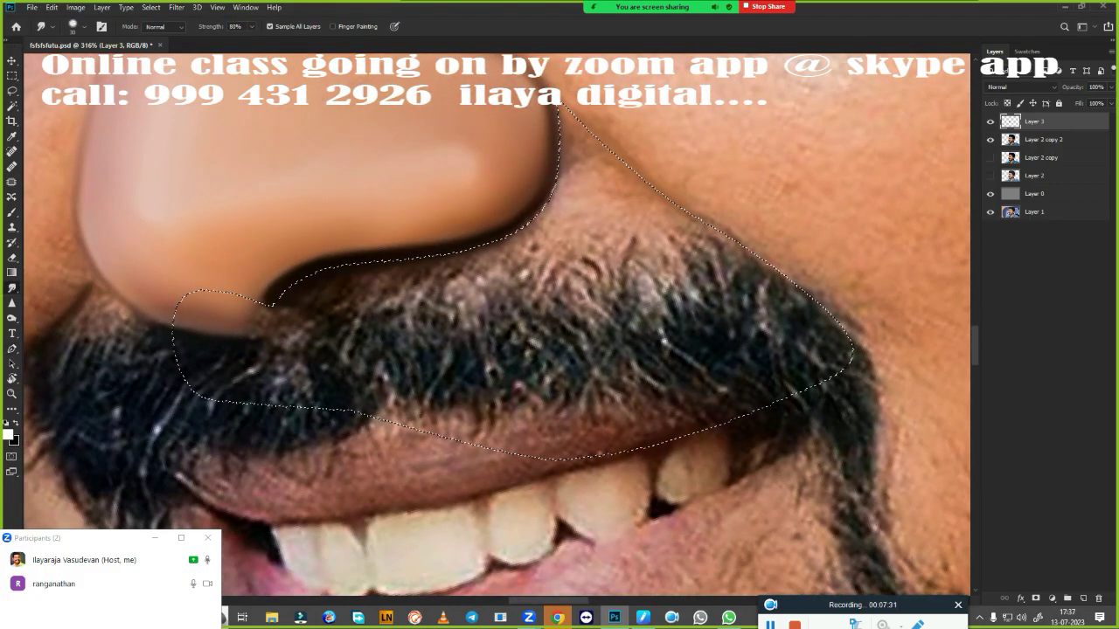
pyautogui.moveTo(632, 187); pyautogui.dragTo(642, 229)
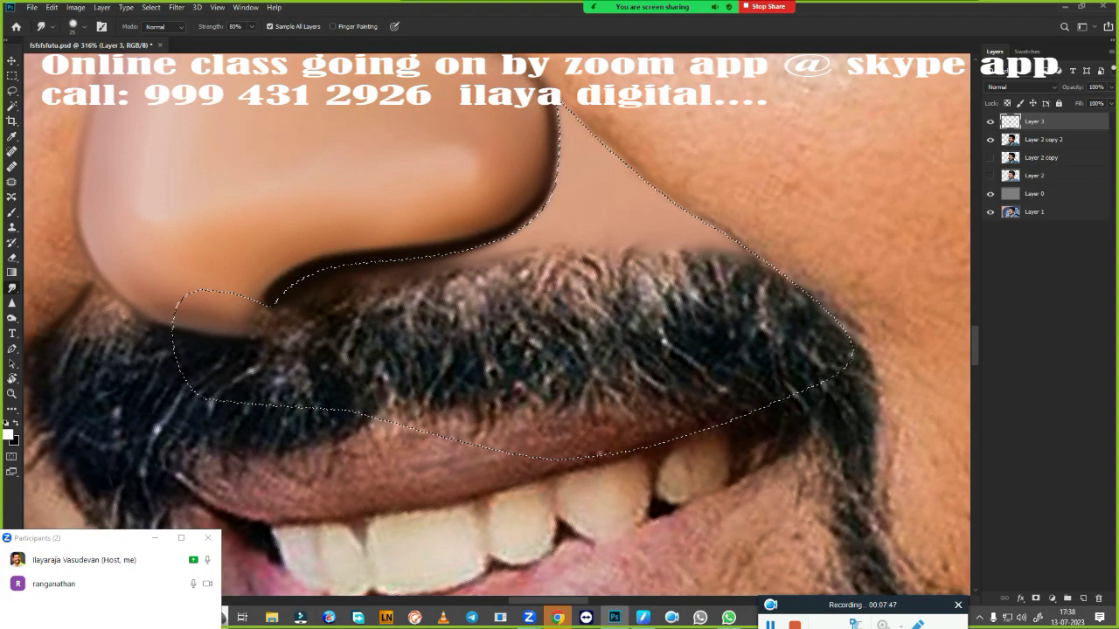
pyautogui.hotkey('shift', 'F6')
pyautogui.press('Return')
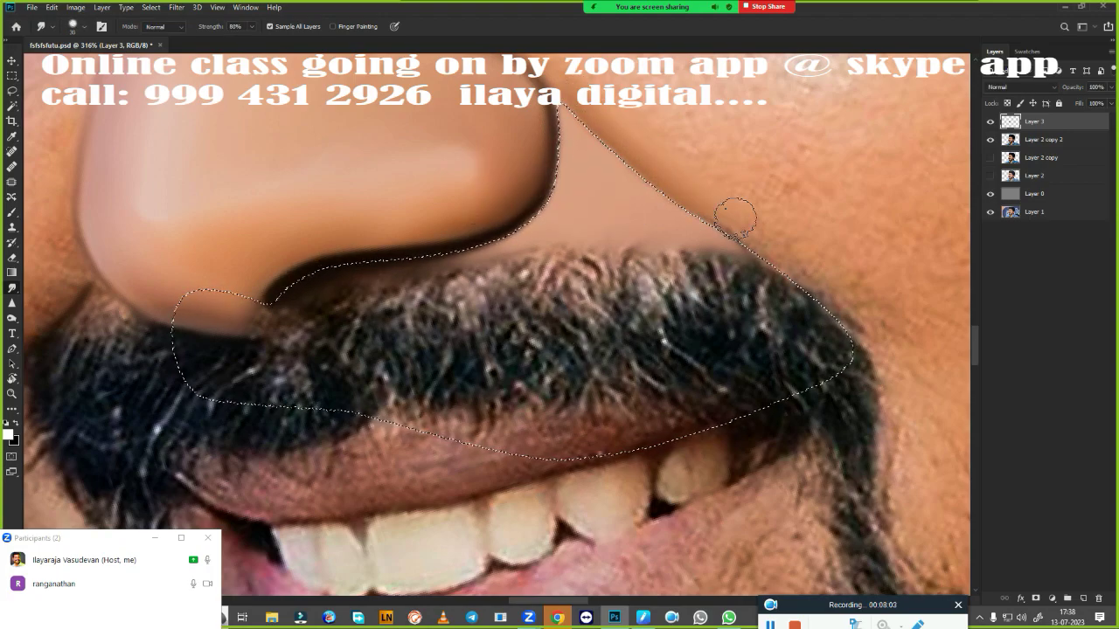
pyautogui.hotkey('ctrl', 'd')
pyautogui.hotkey('ctrl', '0')
pyautogui.scroll(5, 559, 349)
# - Hide Layer 3 to see the original nose
pyautogui.press('e')
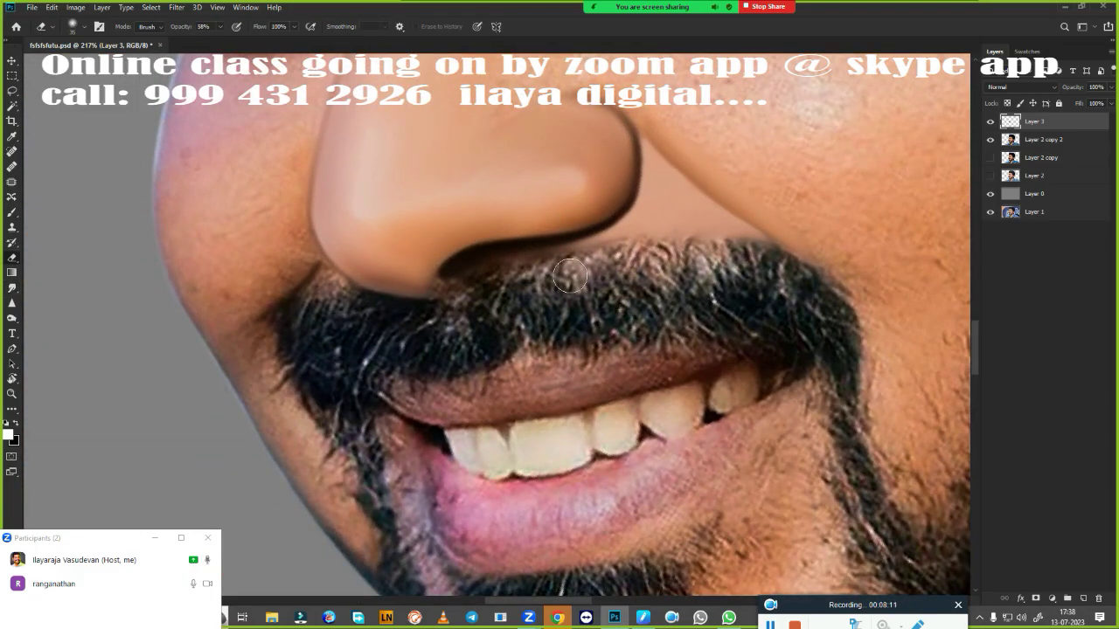
pyautogui.scroll(-5, 736, 256)
pyautogui.scroll(5, 559, 263)
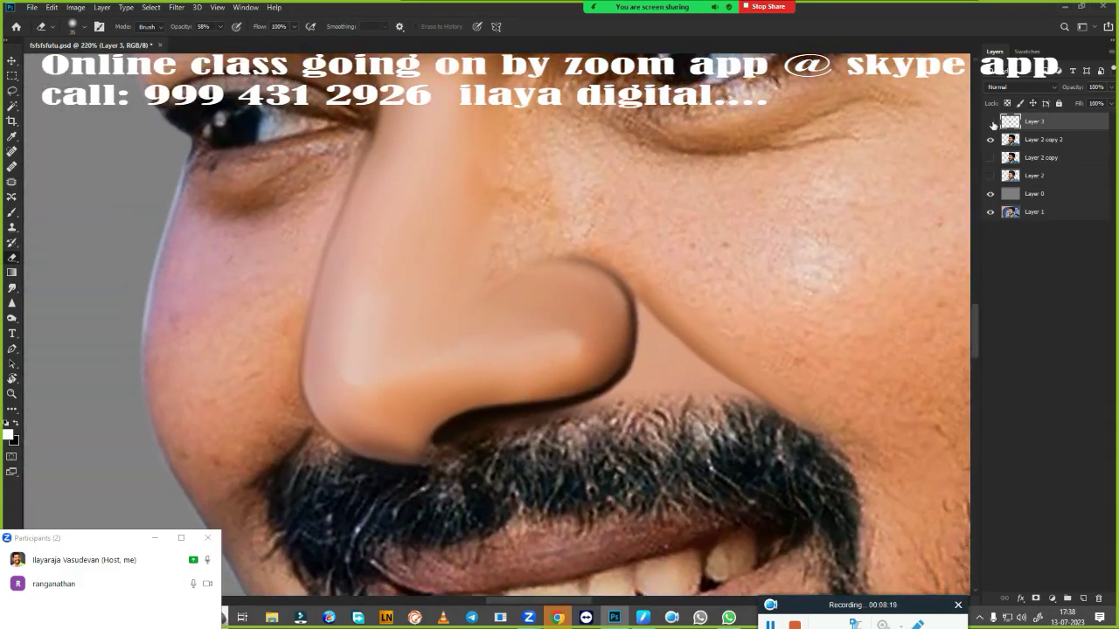
pyautogui.click(990, 124)
pyautogui.scroll(2, 568, 249)
# - Trace the nose into a 2 px feathered selection and smudge the nostril edge smooth
pyautogui.press('p')
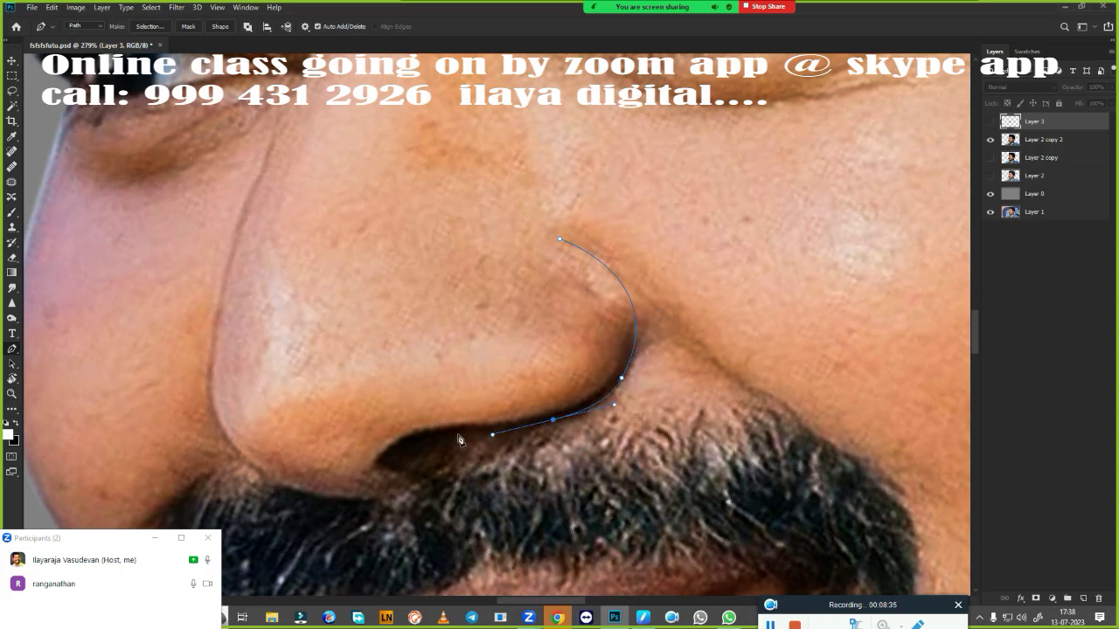
pyautogui.hotkey('ctrl', 'Return')
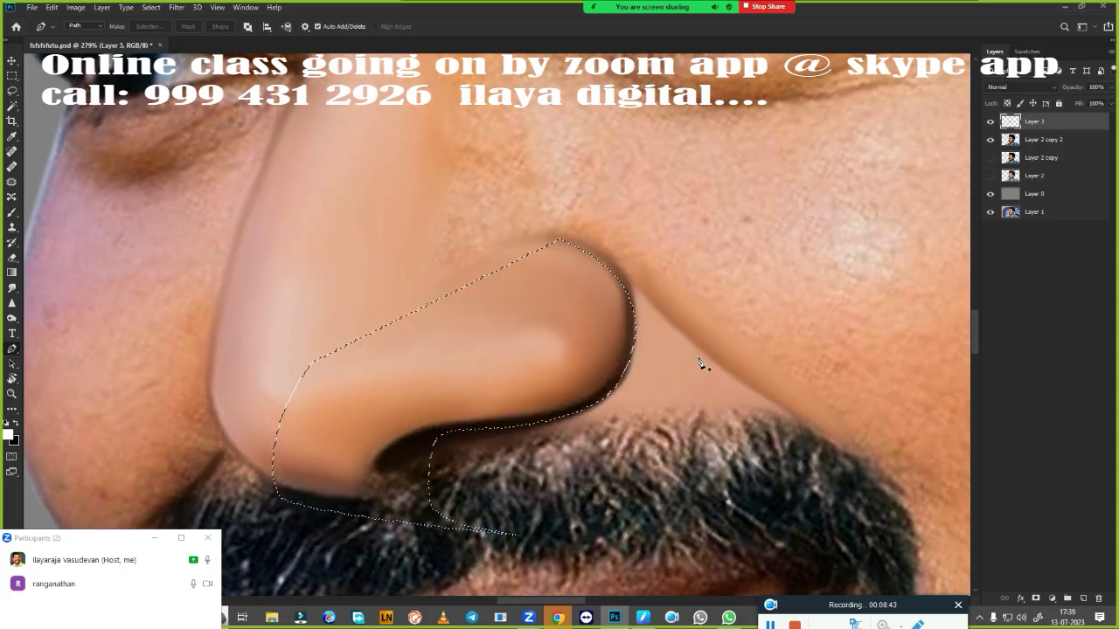
pyautogui.scroll(2, 700, 371)
pyautogui.hotkey('shift', 'F6')
pyautogui.press('Return')
pyautogui.press('r')
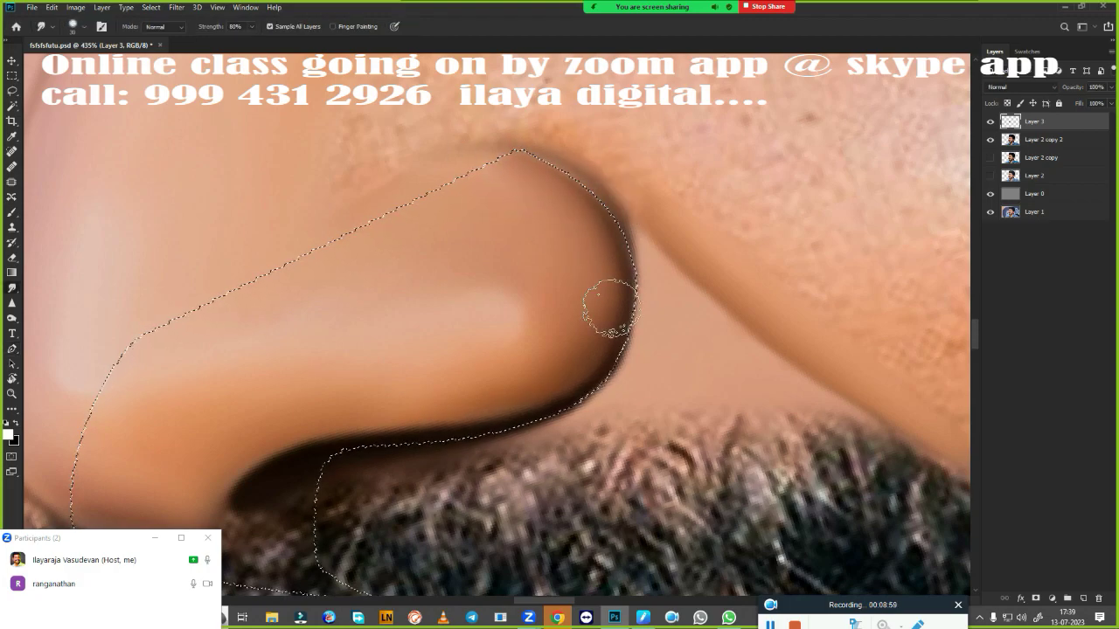
pyautogui.hotkey('shift', 'F6')
pyautogui.press('Return')
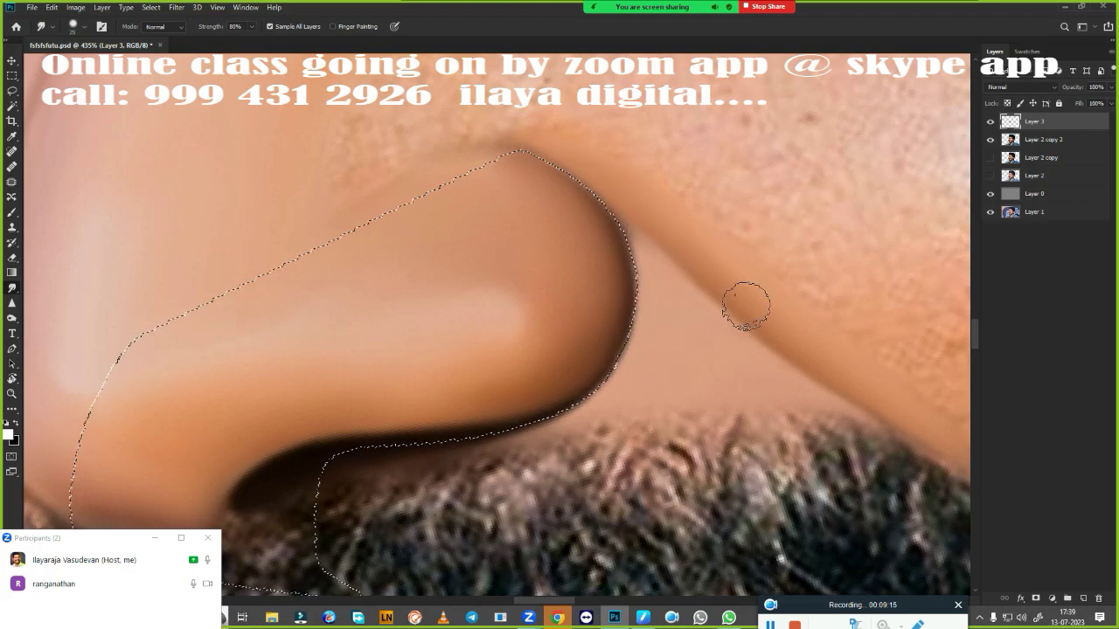
pyautogui.hotkey('ctrl', '0')
pyautogui.scroll(5, 553, 252)
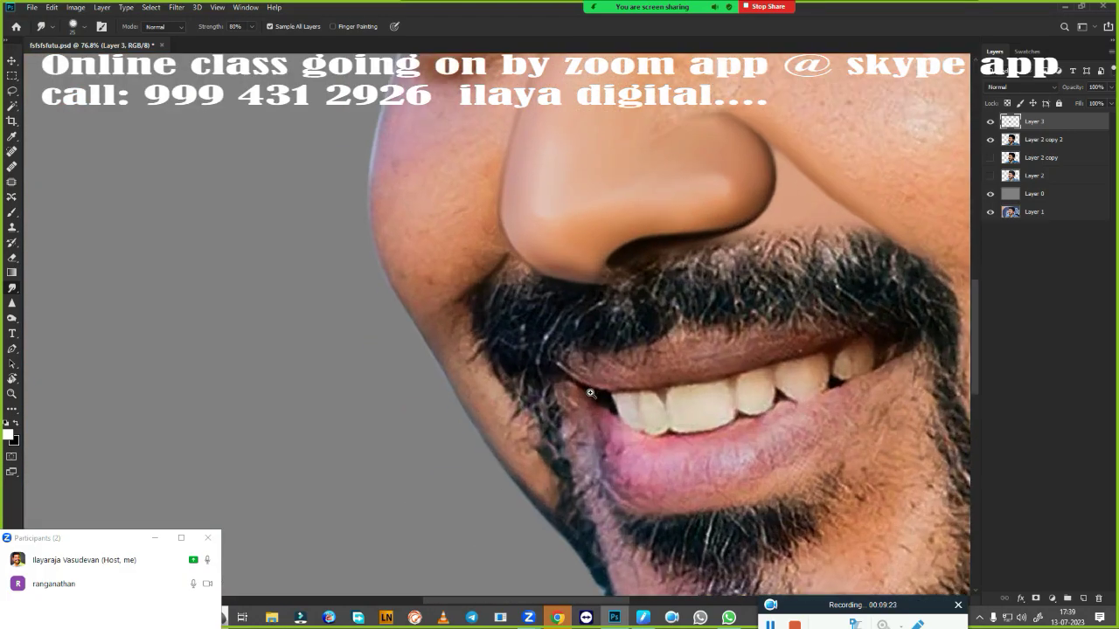
pyautogui.press('p')
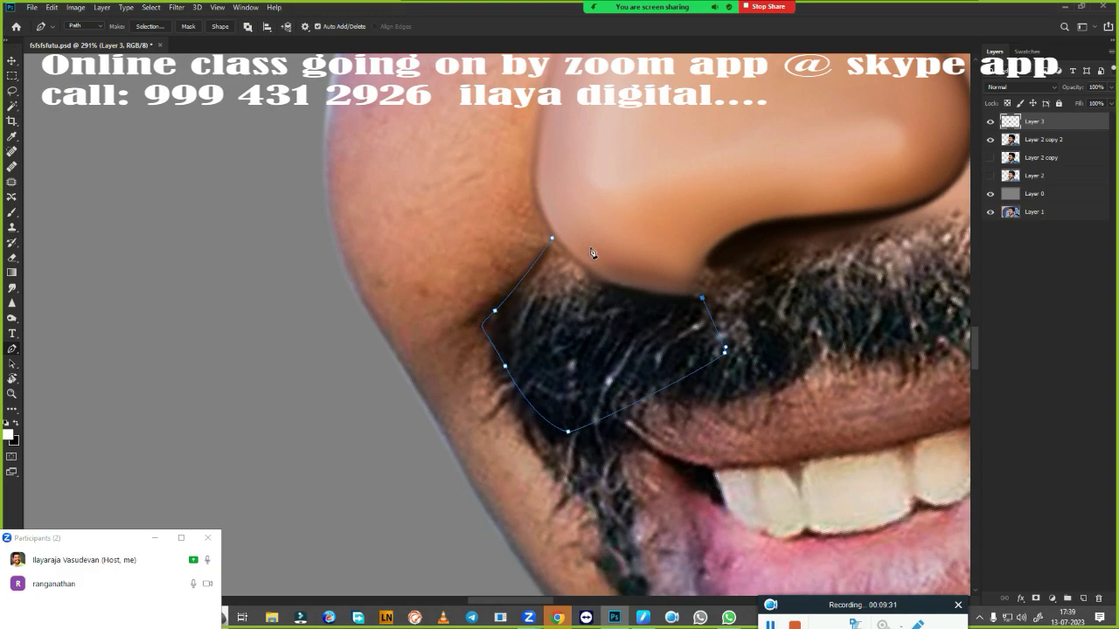
# - Select the left moustache outline and smudge skin tone into its top edge and under the nose tip
pyautogui.hotkey('ctrl', 'Return')
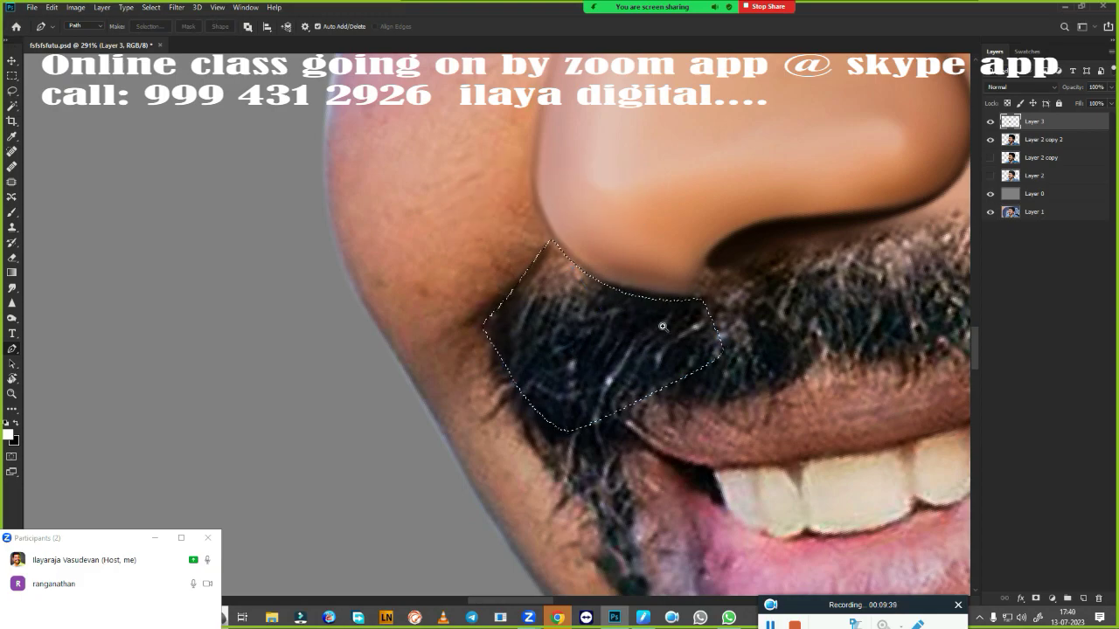
pyautogui.press('r')
pyautogui.scroll(2, 455, 422)
pyautogui.moveTo(455, 421)
pyautogui.mouseDown()
pyautogui.moveTo(437, 385)
pyautogui.moveTo(410, 420)
pyautogui.mouseUp()
pyautogui.moveTo(455, 385); pyautogui.dragTo(394, 428)
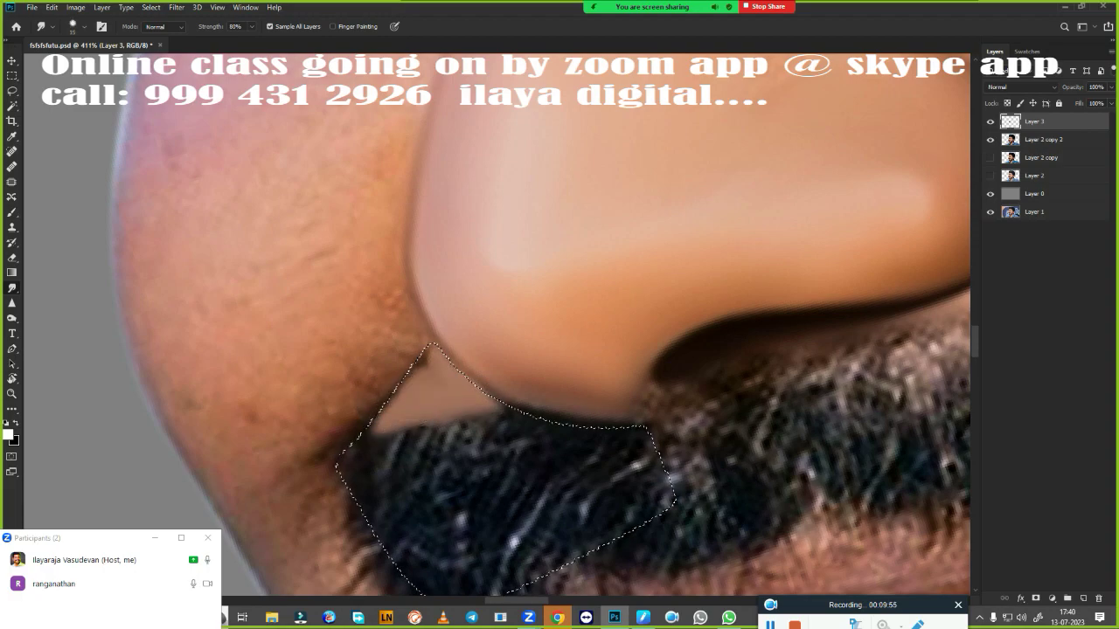
pyautogui.moveTo(433, 358); pyautogui.dragTo(368, 404)
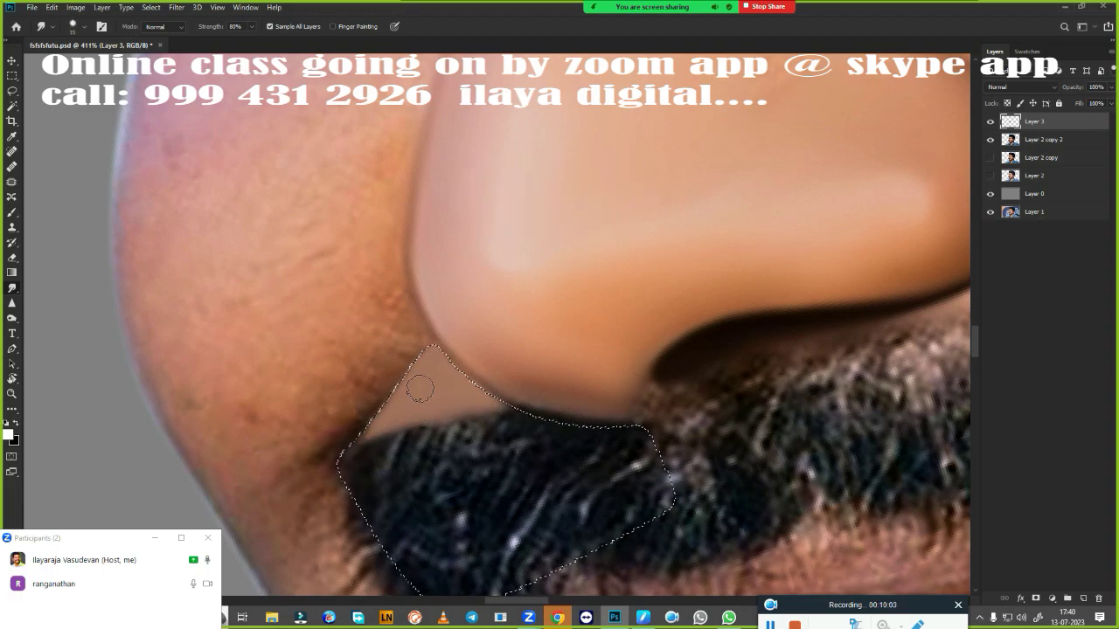
pyautogui.moveTo(510, 384); pyautogui.dragTo(603, 406)
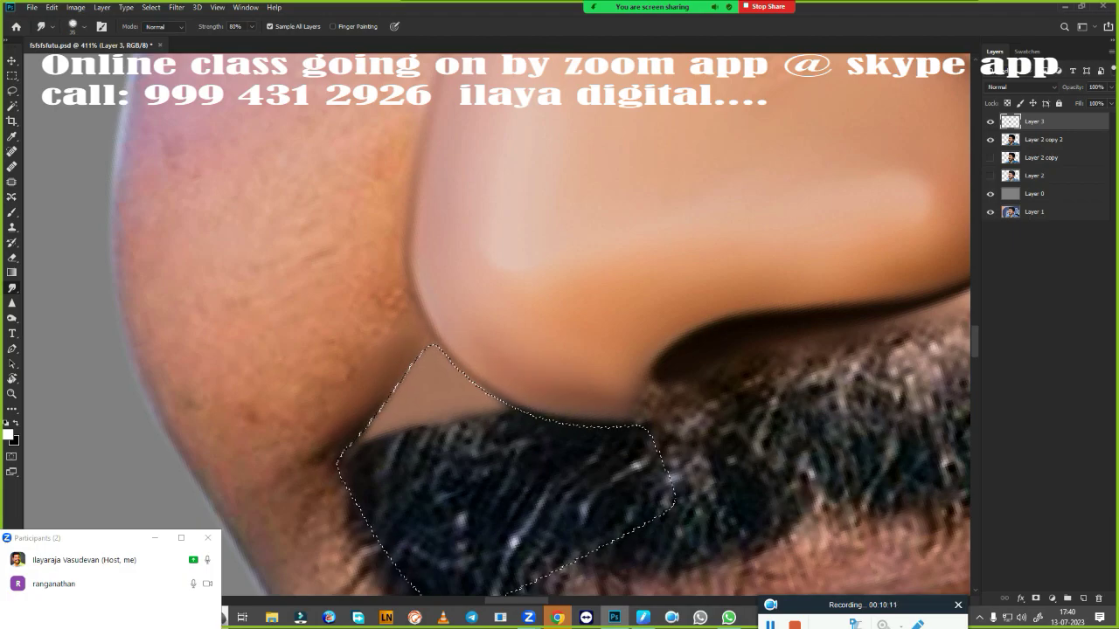
pyautogui.scroll(3, 535, 389)
pyautogui.press('e')
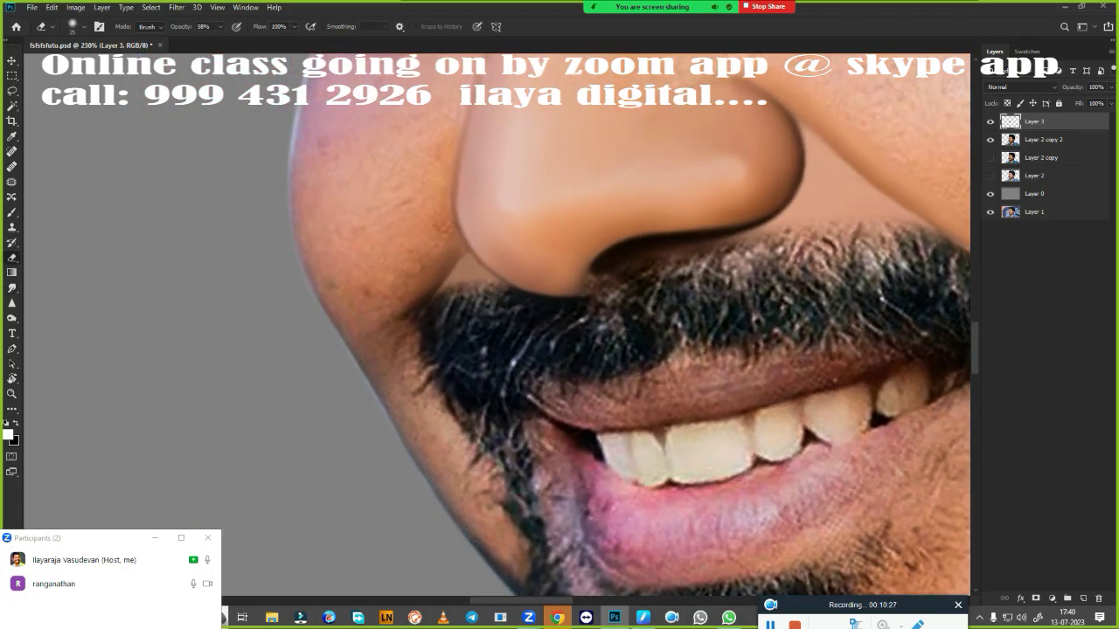
pyautogui.scroll(-5, 469, 359)
pyautogui.scroll(3, 464, 466)
pyautogui.scroll(3, 569, 524)
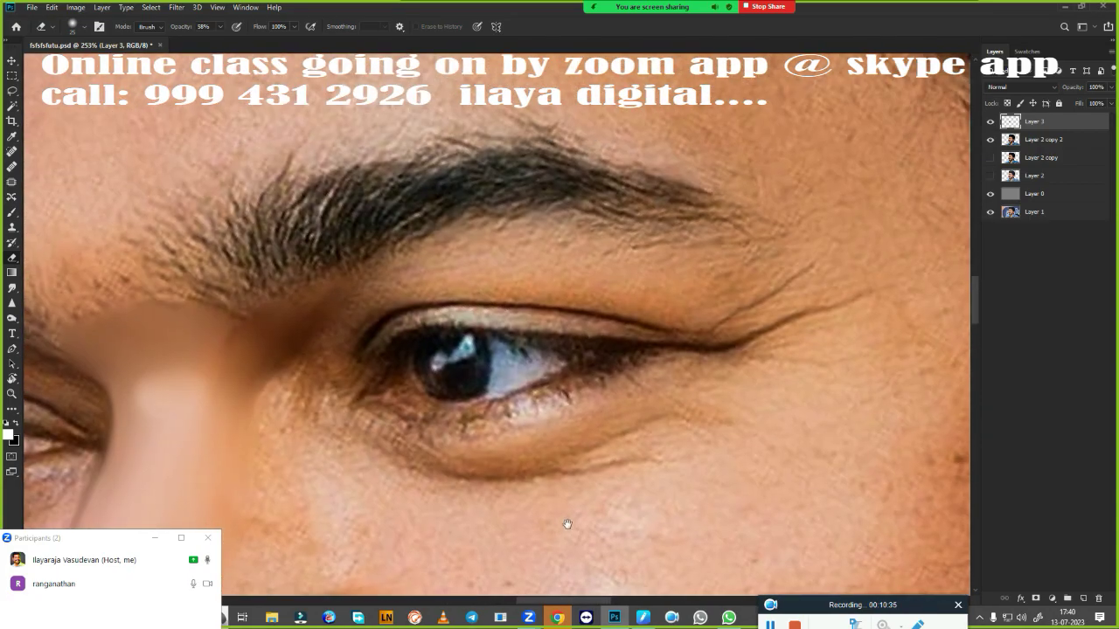
# - Make a feathered selection around the eye and smooth the under-brow skin, side wrinkles and lower eyelid
pyautogui.press('p')
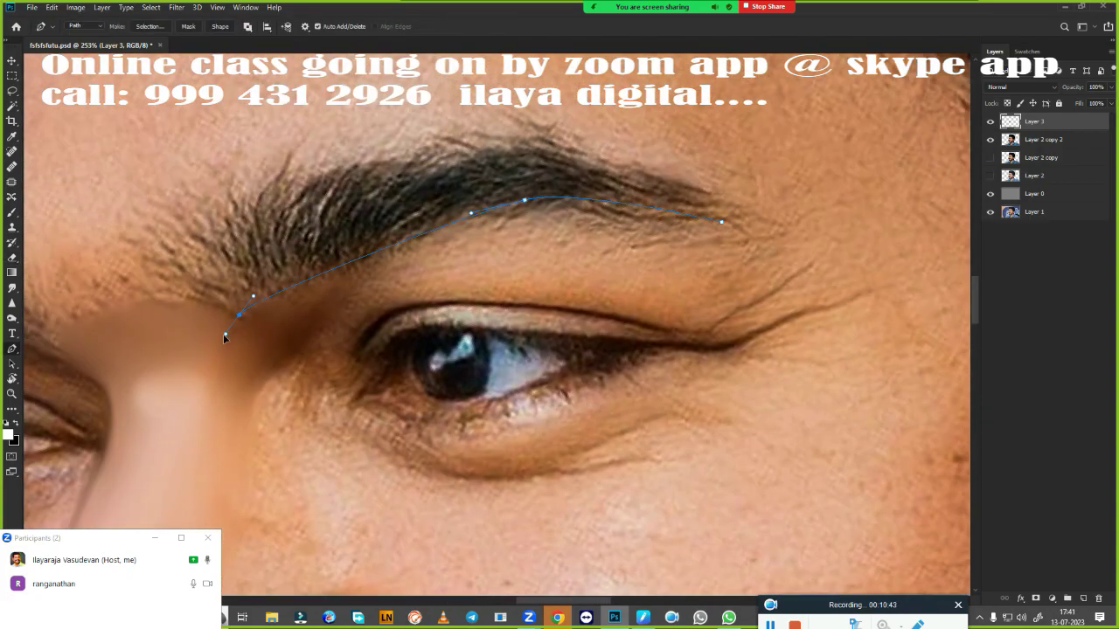
pyautogui.scroll(-2, 389, 302)
pyautogui.click(389, 301)
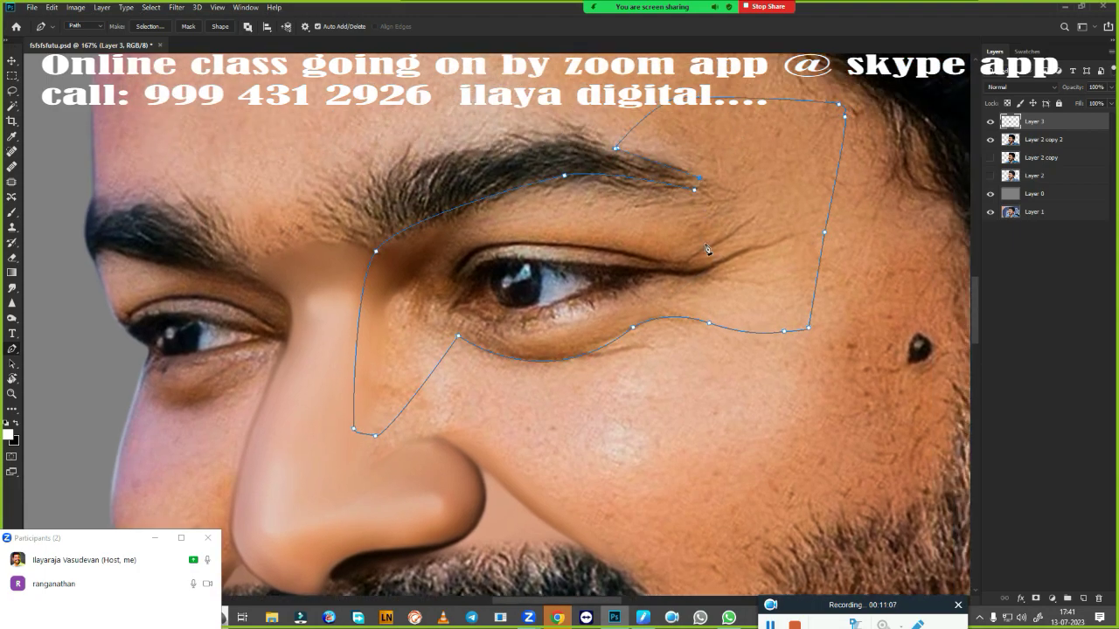
pyautogui.hotkey('ctrl', 'Return')
pyautogui.hotkey('shift', 'F6')
pyautogui.press('Return')
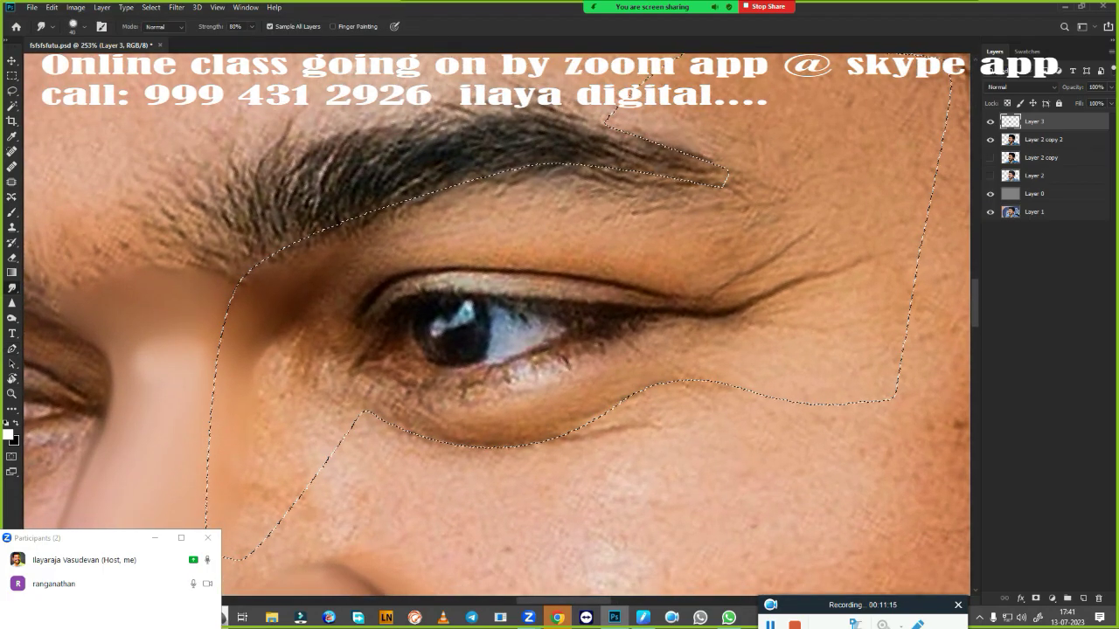
pyautogui.moveTo(725, 188); pyautogui.dragTo(394, 201)
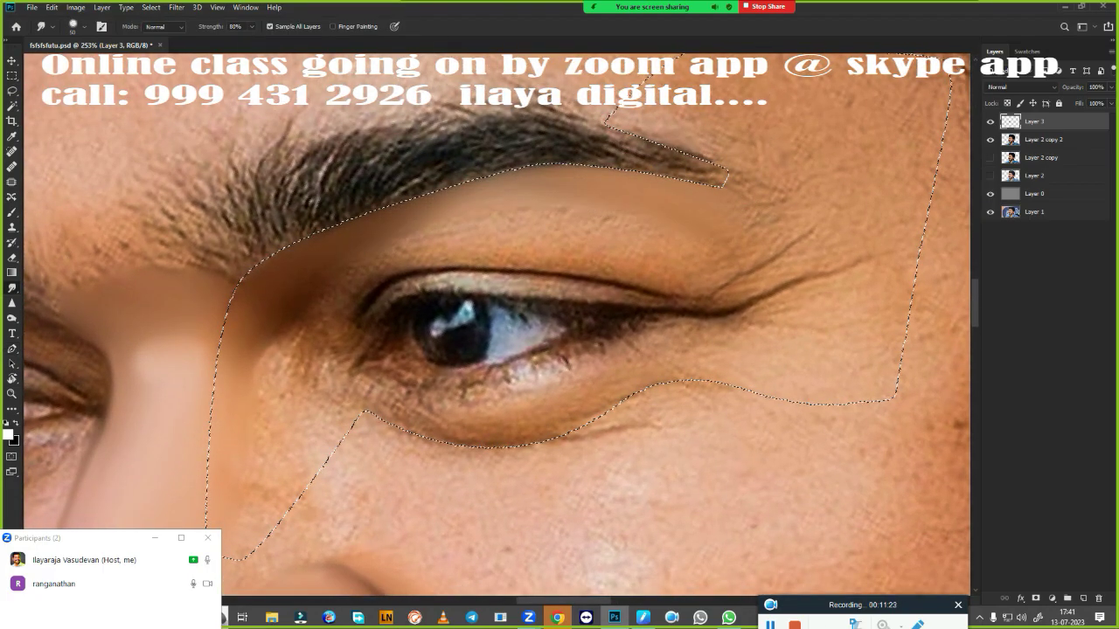
pyautogui.moveTo(786, 237); pyautogui.dragTo(393, 249)
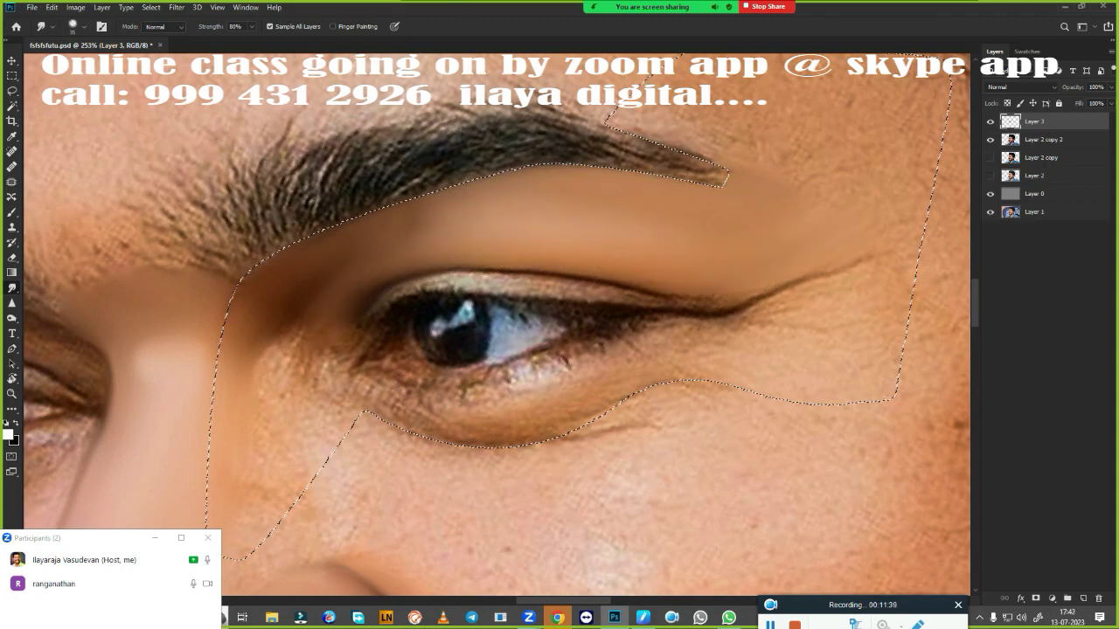
pyautogui.moveTo(289, 345); pyautogui.dragTo(236, 367)
pyautogui.moveTo(453, 430); pyautogui.dragTo(722, 381)
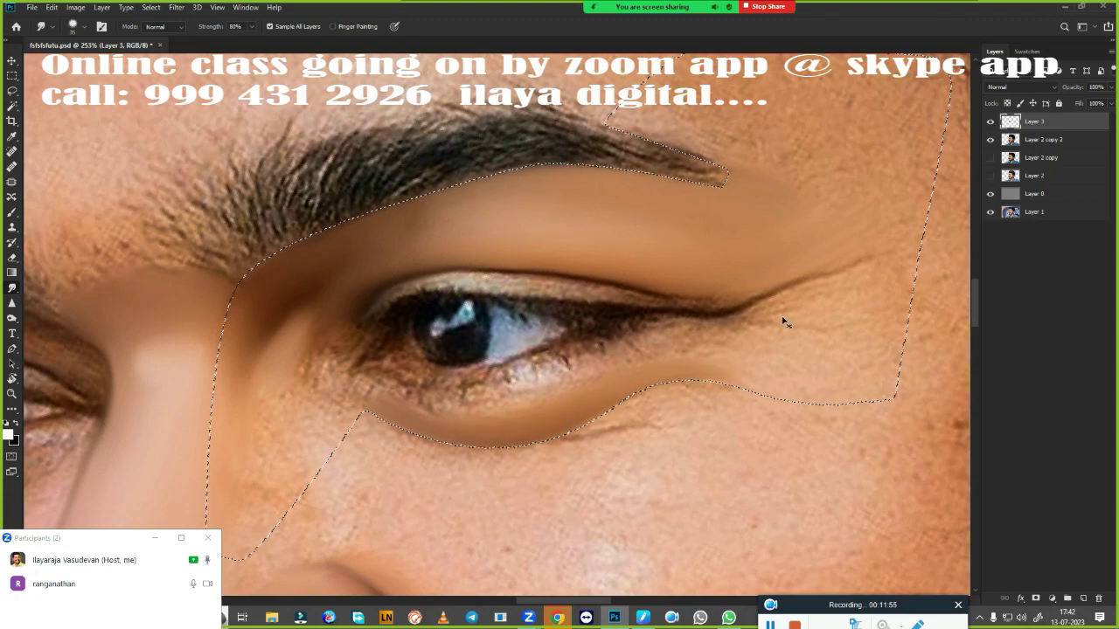
# - Smudge the eyebrow hairs into soft streaks and smooth the under-eye crease, then deselect
pyautogui.hotkey('shift', 'F6')
pyautogui.press('Return')
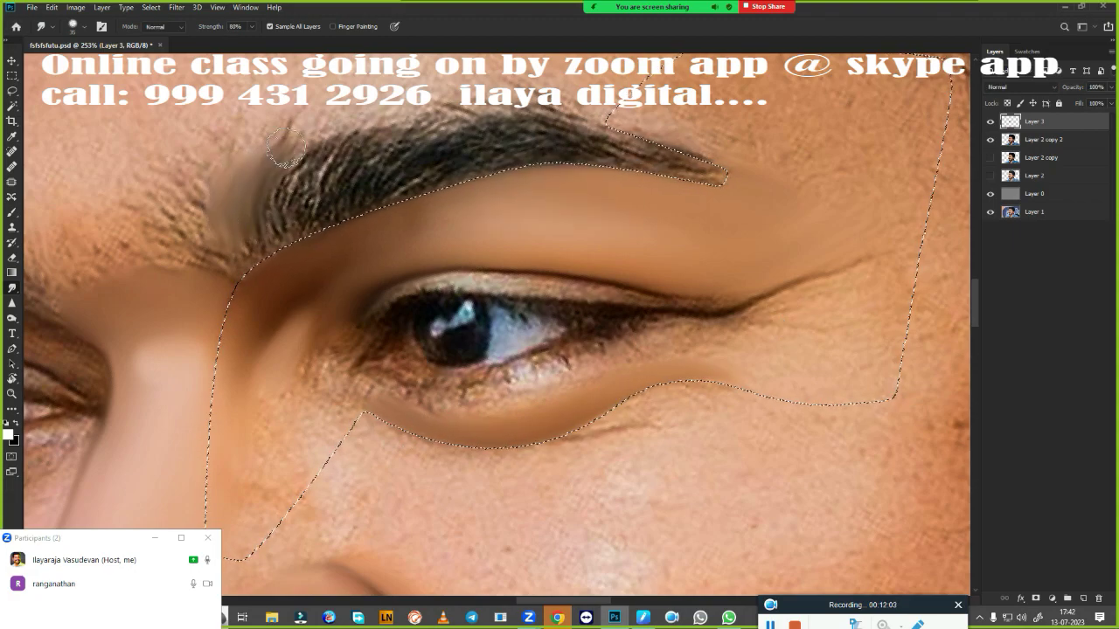
pyautogui.moveTo(229, 243); pyautogui.dragTo(376, 127)
pyautogui.moveTo(250, 262); pyautogui.dragTo(568, 122)
pyautogui.moveTo(629, 154)
pyautogui.mouseDown()
pyautogui.moveTo(487, 149)
pyautogui.moveTo(393, 181)
pyautogui.mouseUp()
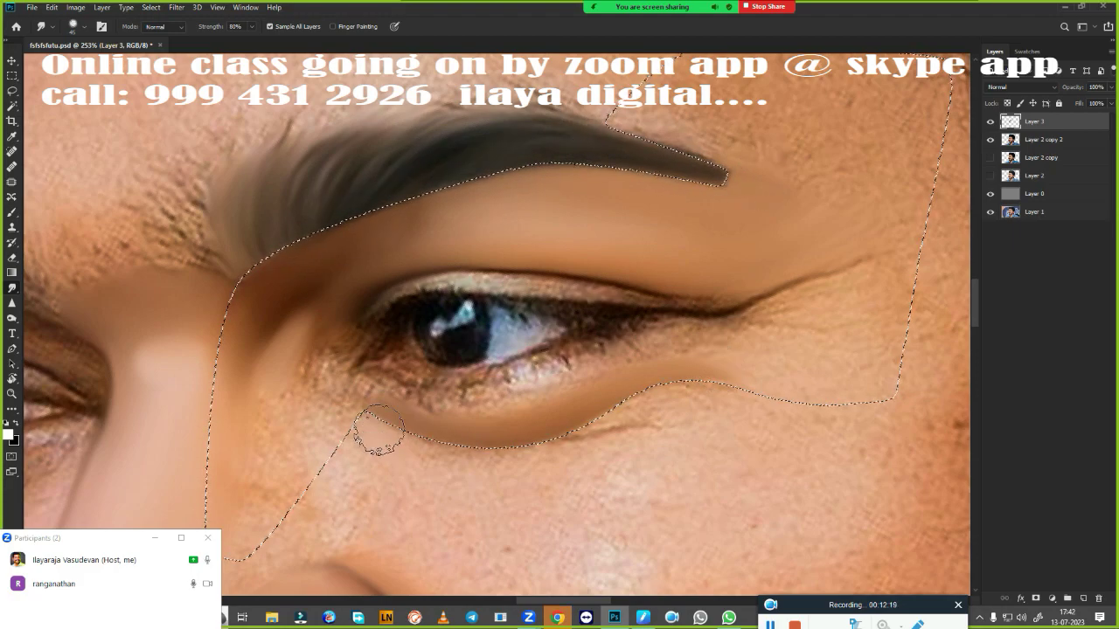
pyautogui.moveTo(725, 411); pyautogui.dragTo(600, 429)
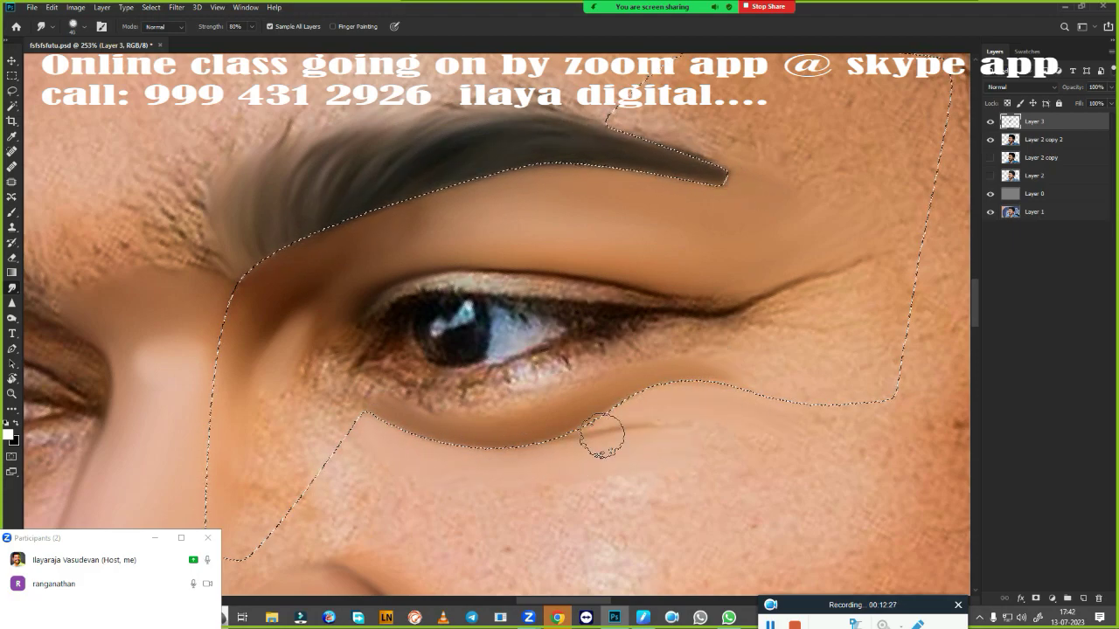
pyautogui.hotkey('ctrl', 'd')
pyautogui.scroll(-5, 725, 432)
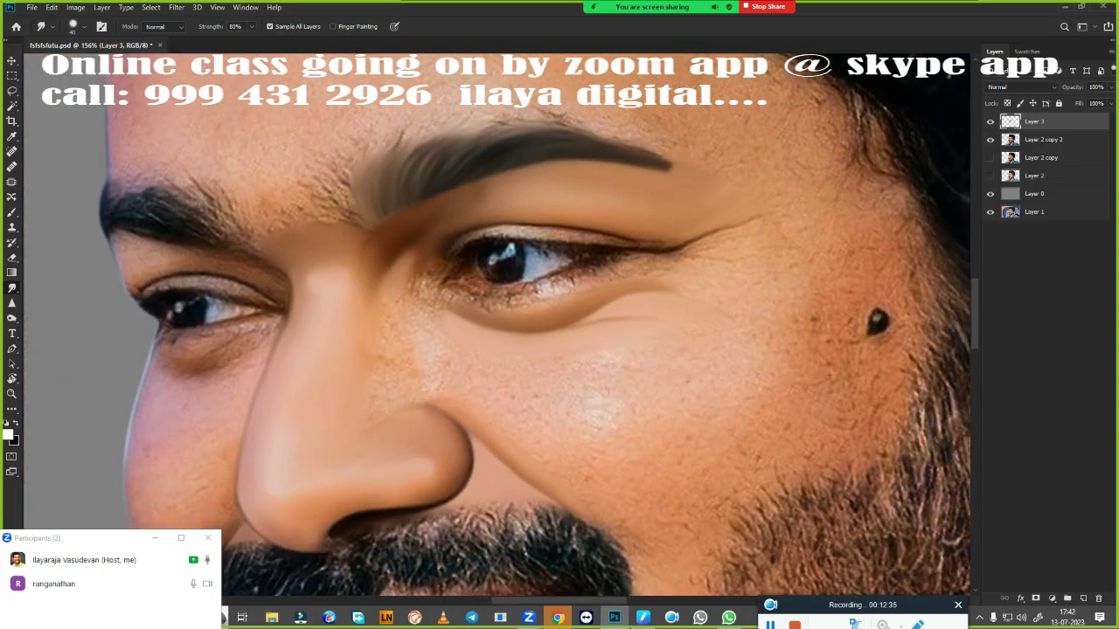
# - Smudge the skin from inner eye to nose, the temple near the ear, and the cheek around the mole
pyautogui.scroll(3, 600, 402)
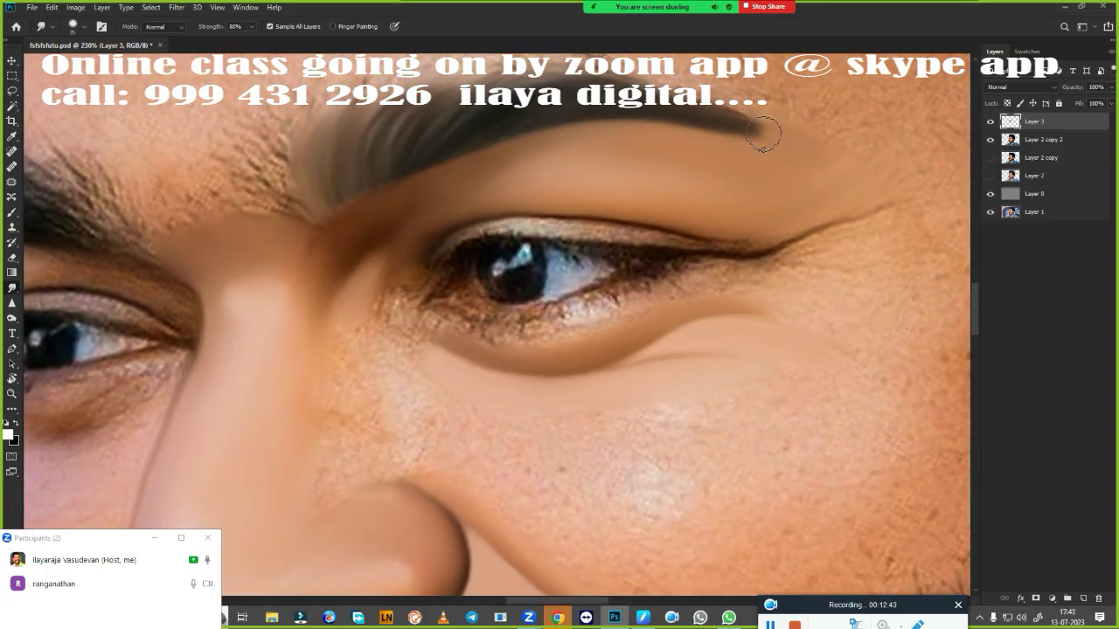
pyautogui.moveTo(345, 249)
pyautogui.mouseDown()
pyautogui.moveTo(438, 370)
pyautogui.moveTo(399, 445)
pyautogui.moveTo(345, 428)
pyautogui.mouseUp()
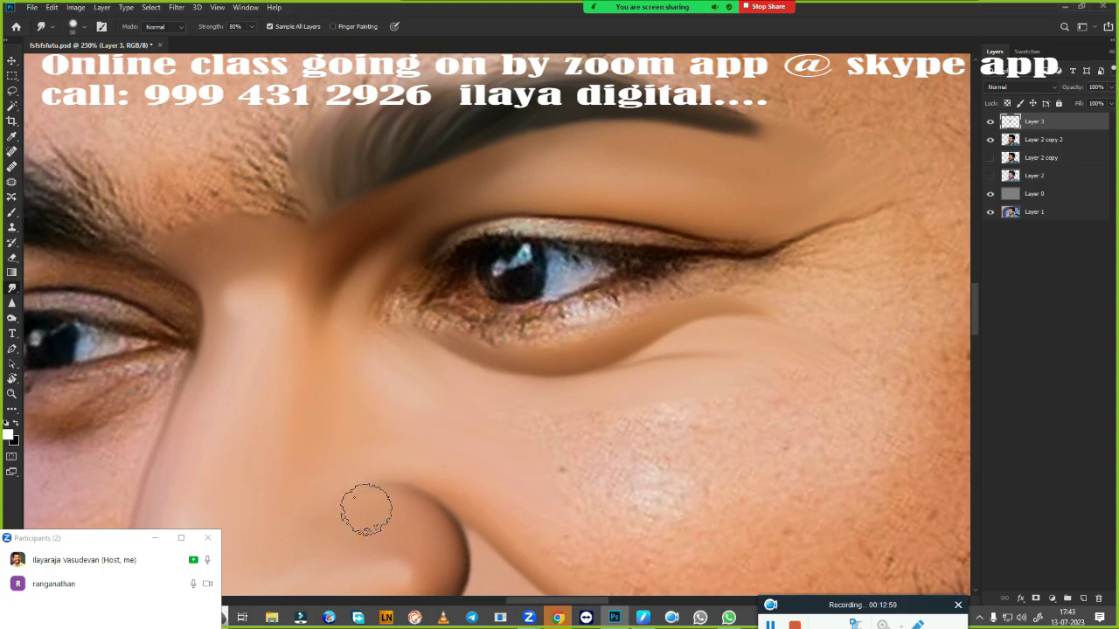
pyautogui.scroll(-5, 636, 250)
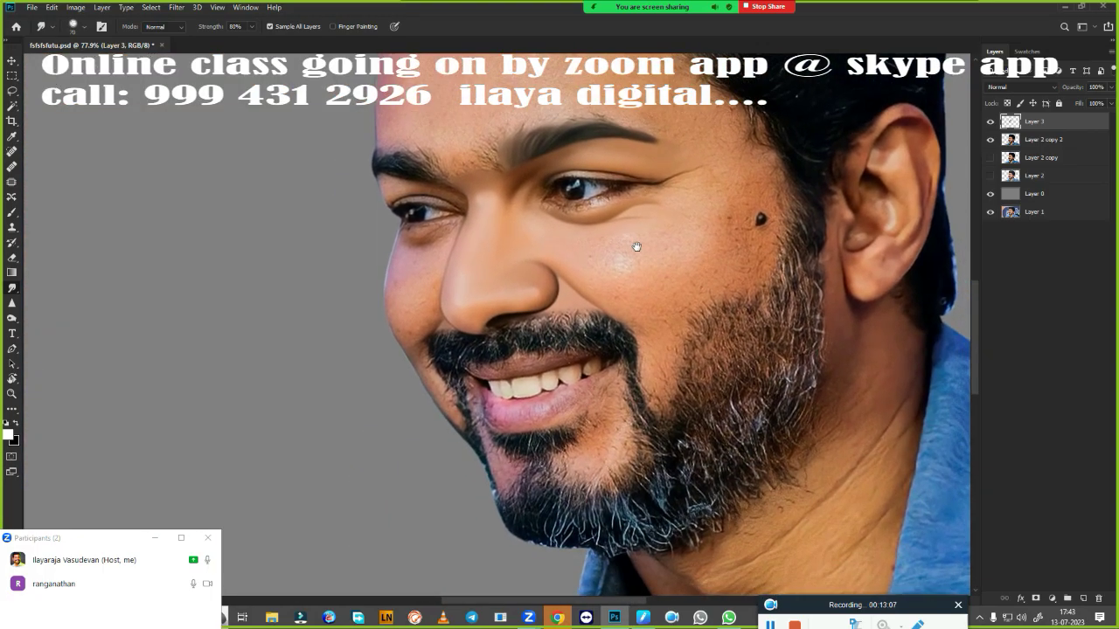
pyautogui.scroll(4, 607, 467)
pyautogui.scroll(-2, 568, 398)
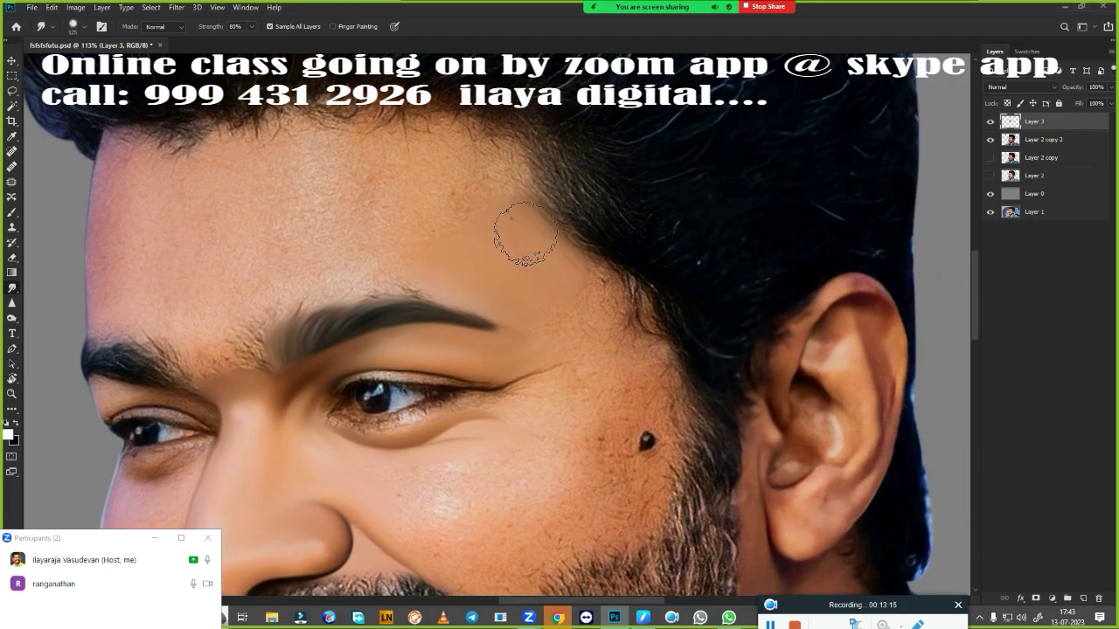
pyautogui.moveTo(647, 315); pyautogui.dragTo(607, 295)
pyautogui.moveTo(647, 330)
pyautogui.mouseDown()
pyautogui.moveTo(620, 420)
pyautogui.moveTo(639, 488)
pyautogui.mouseUp()
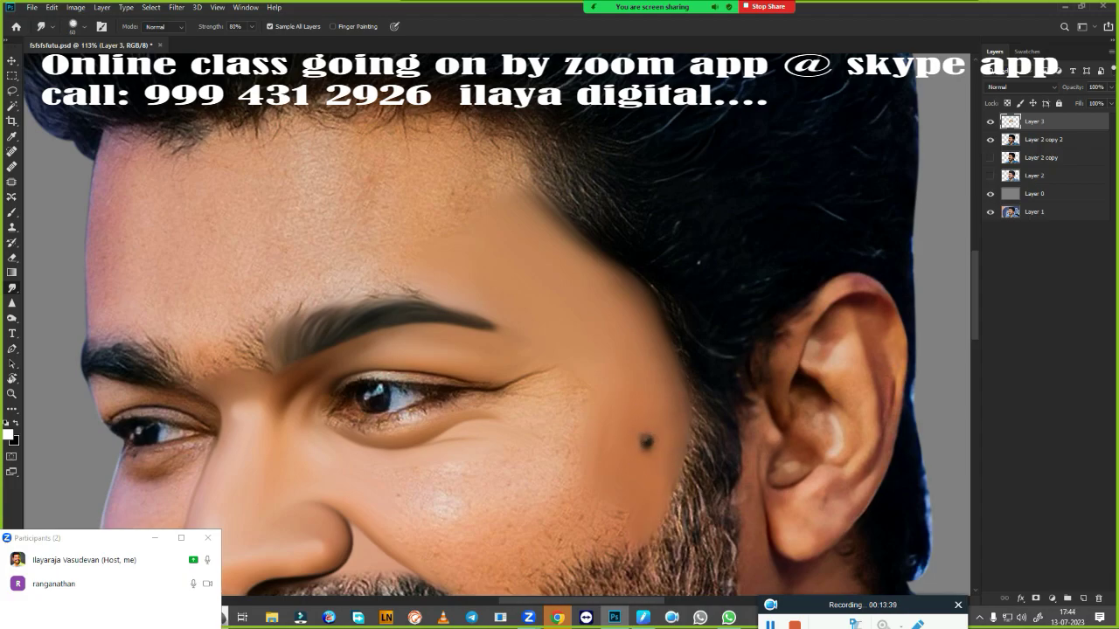
# - Smooth the cheek beside the moustache, then set up the Eraser to restore beard edges
pyautogui.scroll(-5, 559, 349)
pyautogui.scroll(3, 525, 393)
pyautogui.moveTo(612, 280)
pyautogui.mouseDown()
pyautogui.moveTo(599, 375)
pyautogui.moveTo(513, 219)
pyautogui.moveTo(525, 180)
pyautogui.moveTo(679, 120)
pyautogui.moveTo(812, 140)
pyautogui.mouseUp()
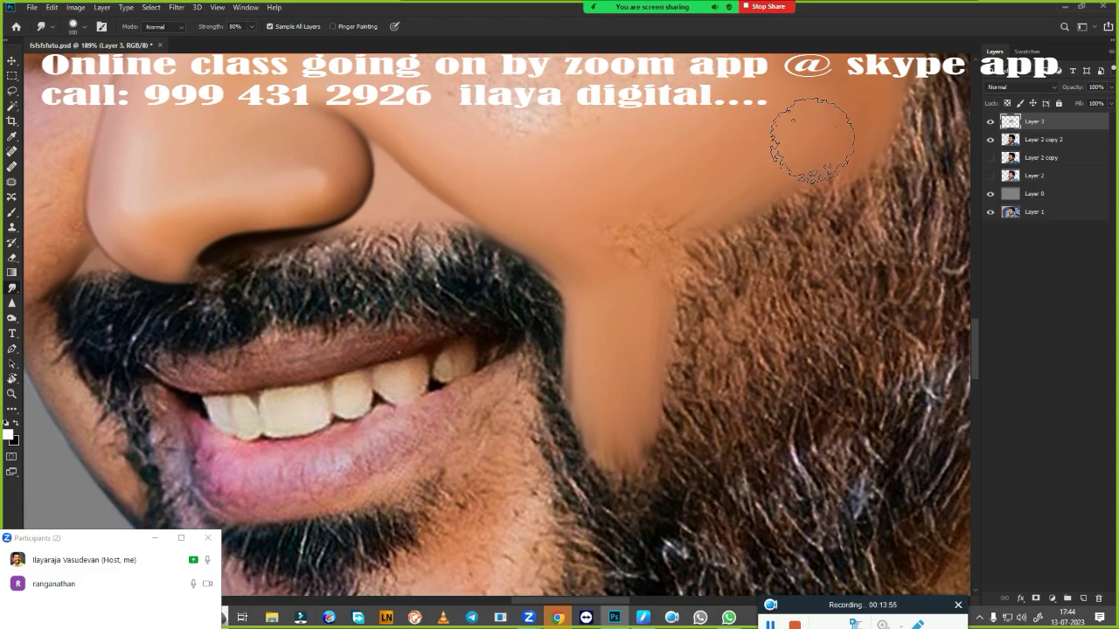
pyautogui.scroll(-3, 599, 338)
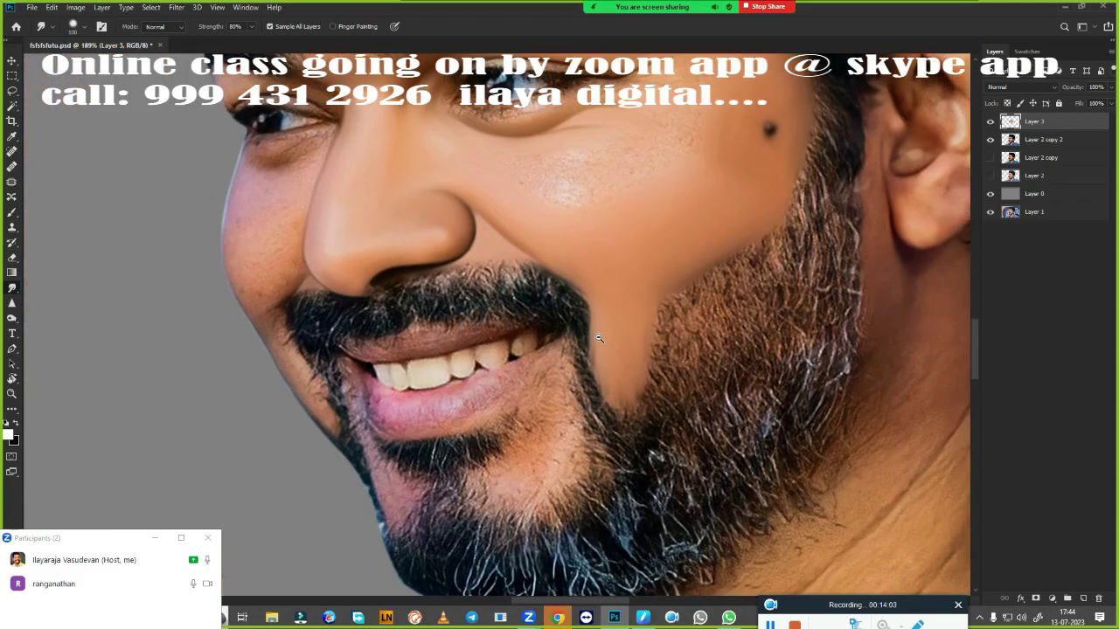
pyautogui.press('e')
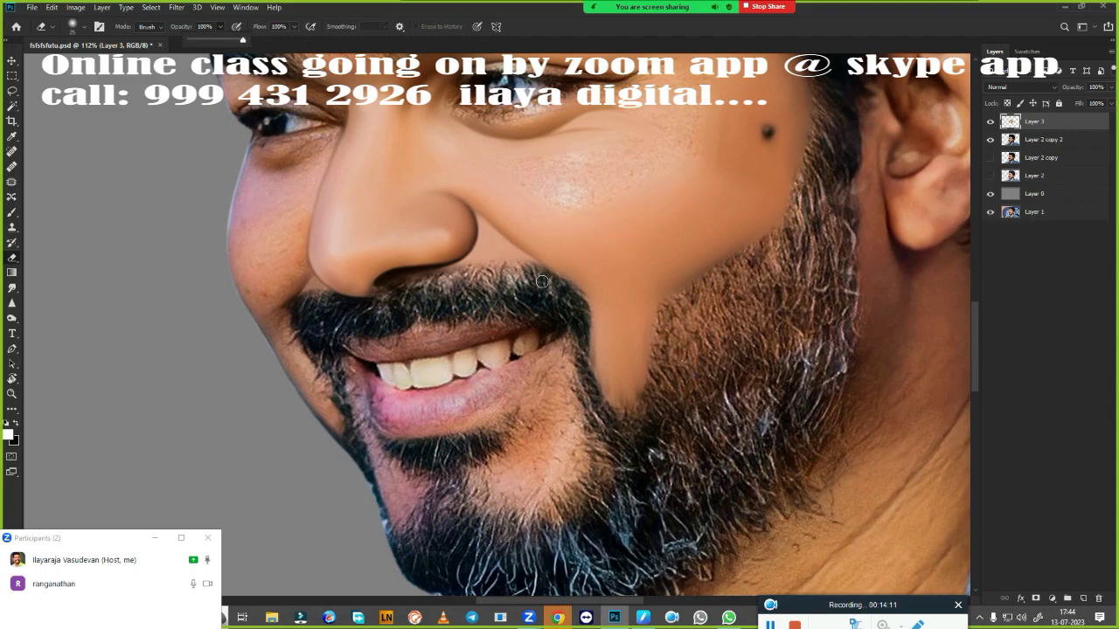
pyautogui.click(590, 357)
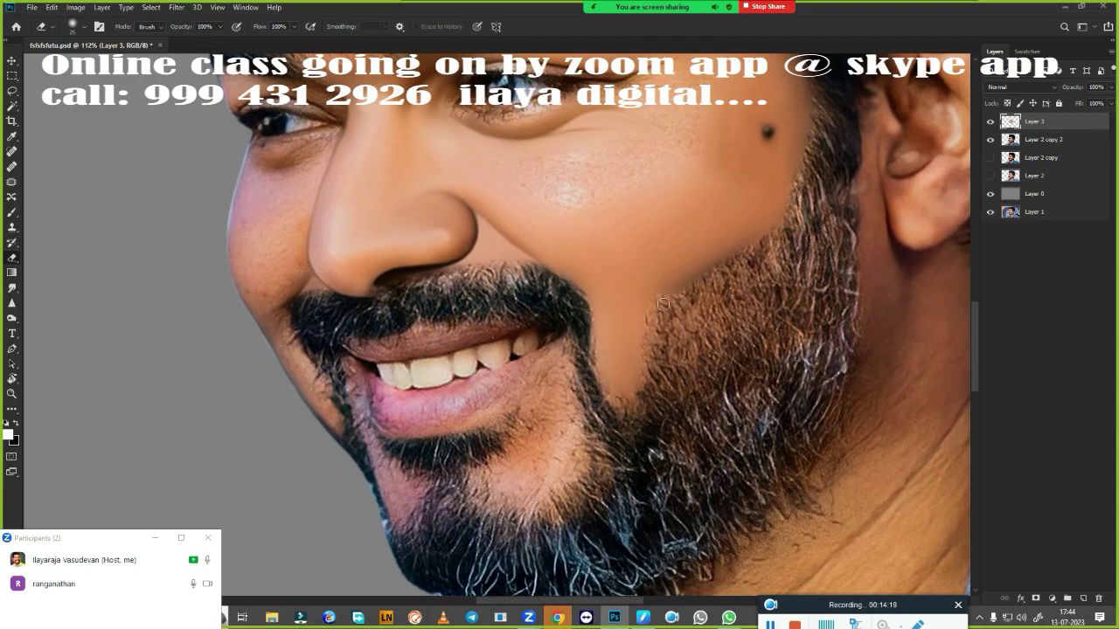
pyautogui.scroll(3, 761, 170)
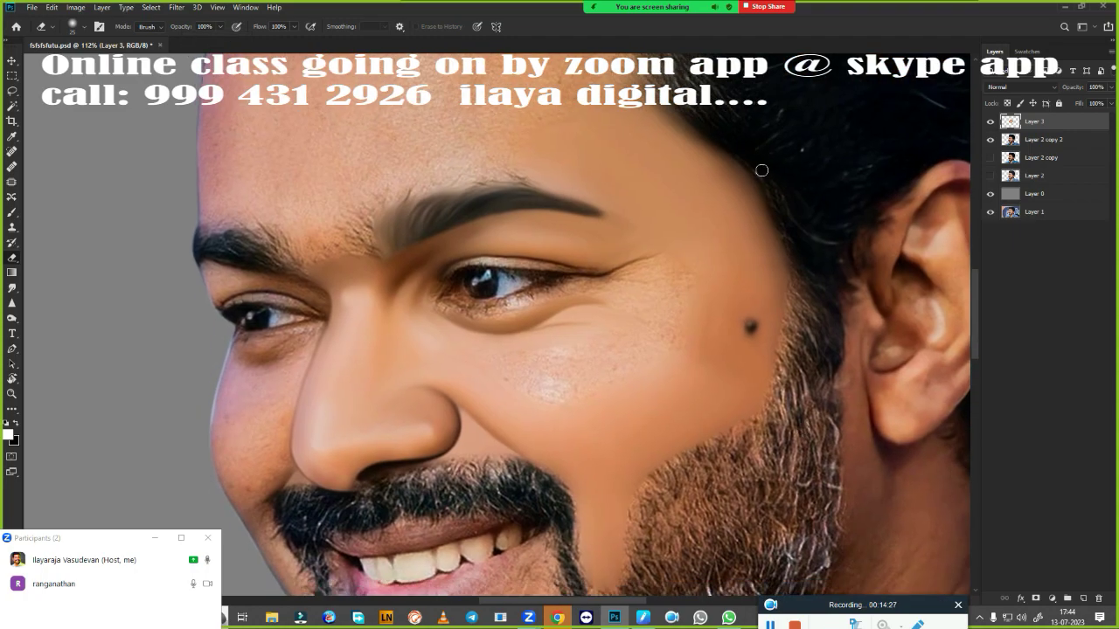
pyautogui.scroll(1, 686, 120)
# - Give the Smudge Tool the shortcut R in Edit > Keyboard Shortcuts
pyautogui.scroll(-2, 686, 120)
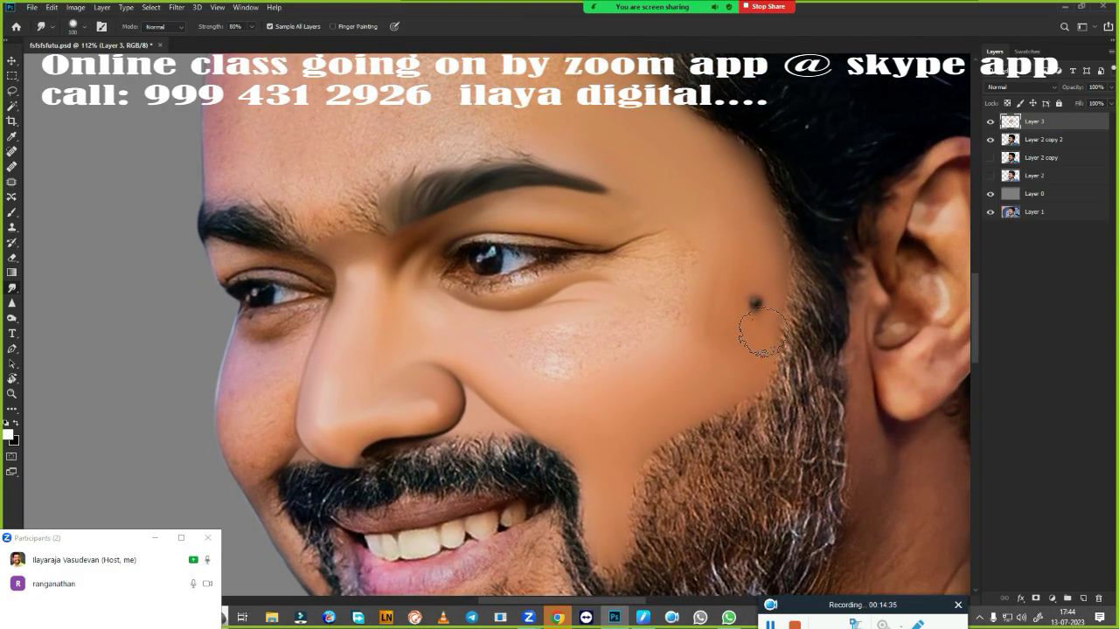
pyautogui.click(52, 7)
pyautogui.click(140, 444)
pyautogui.scroll(-10, 641, 223)
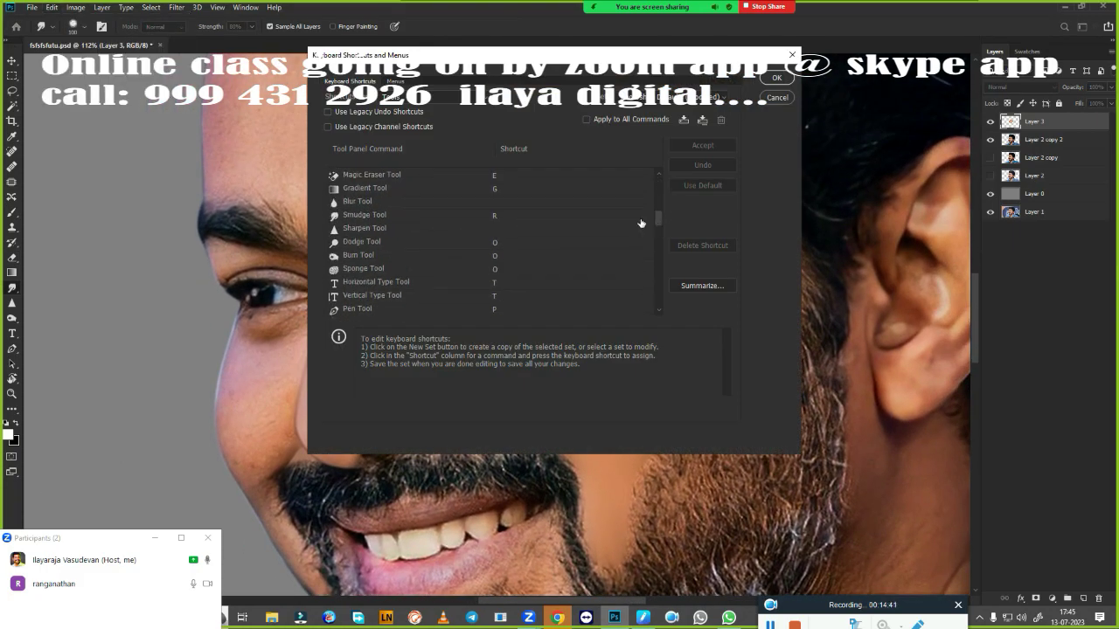
pyautogui.click(497, 217)
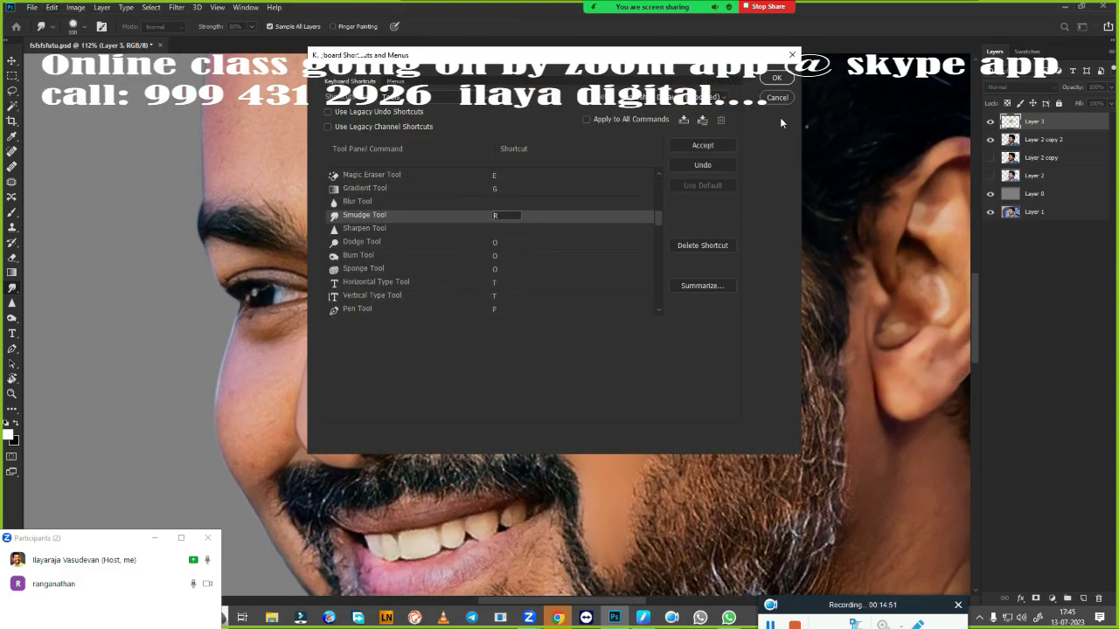
pyautogui.click(776, 78)
pyautogui.scroll(1, 629, 357)
pyautogui.scroll(1, 629, 357)
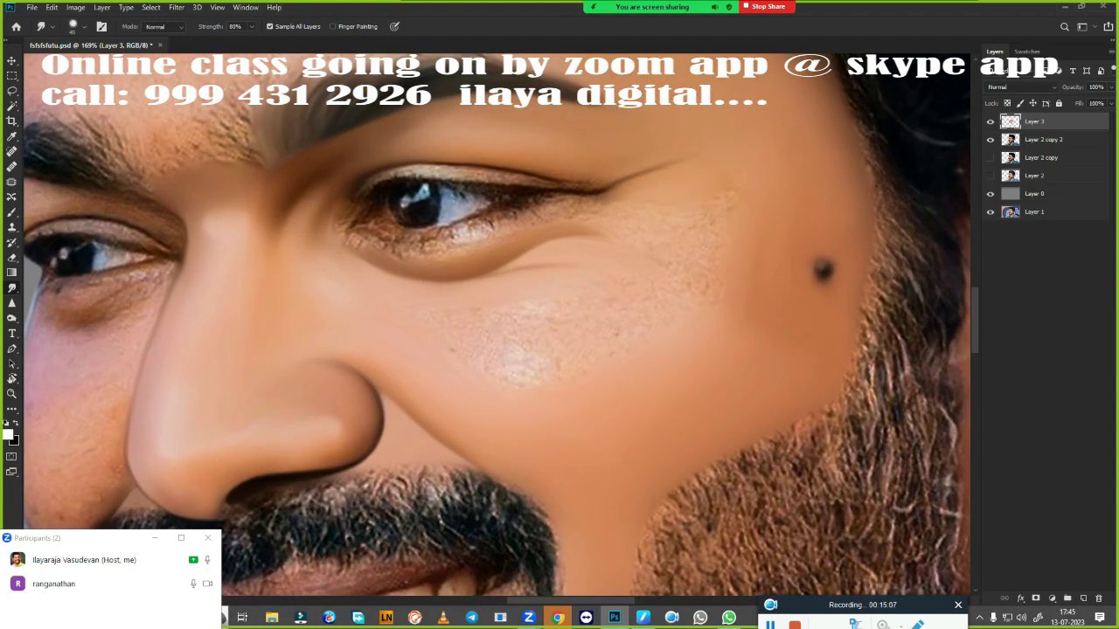
# - Smudge the cheek skin above the mole and the light textured patch smooth
pyautogui.moveTo(724, 220)
pyautogui.mouseDown()
pyautogui.moveTo(761, 287)
pyautogui.moveTo(662, 213)
pyautogui.moveTo(718, 175)
pyautogui.mouseUp()
pyautogui.moveTo(345, 310)
pyautogui.mouseDown()
pyautogui.moveTo(400, 320)
pyautogui.moveTo(575, 299)
pyautogui.moveTo(682, 262)
pyautogui.mouseUp()
pyautogui.moveTo(496, 370)
pyautogui.mouseDown()
pyautogui.moveTo(550, 332)
pyautogui.moveTo(483, 356)
pyautogui.mouseUp()
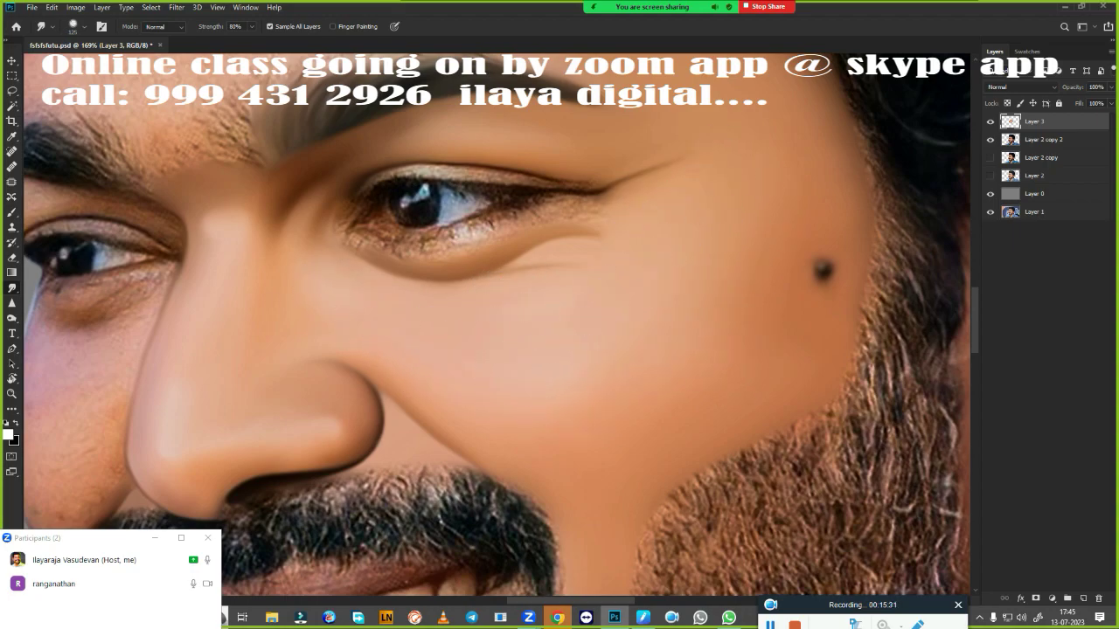
pyautogui.scroll(-5, 722, 421)
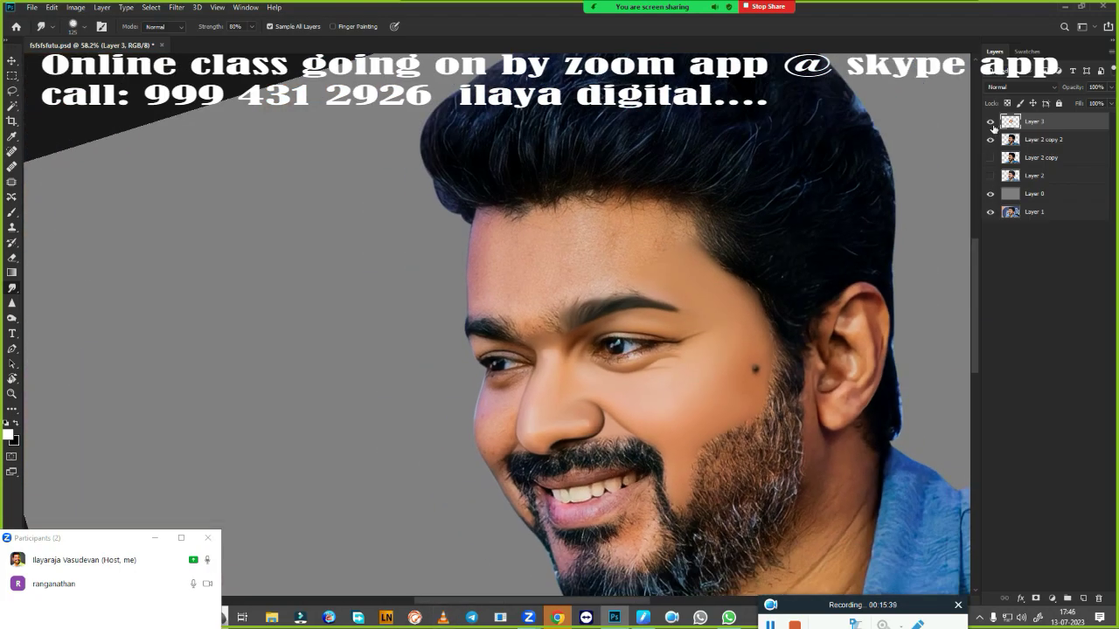
pyautogui.scroll(6, 612, 350)
pyautogui.scroll(-2, 533, 365)
# - Lasso the face and hair edge and blend the hairline into the forehead, then deselect
pyautogui.press('l')
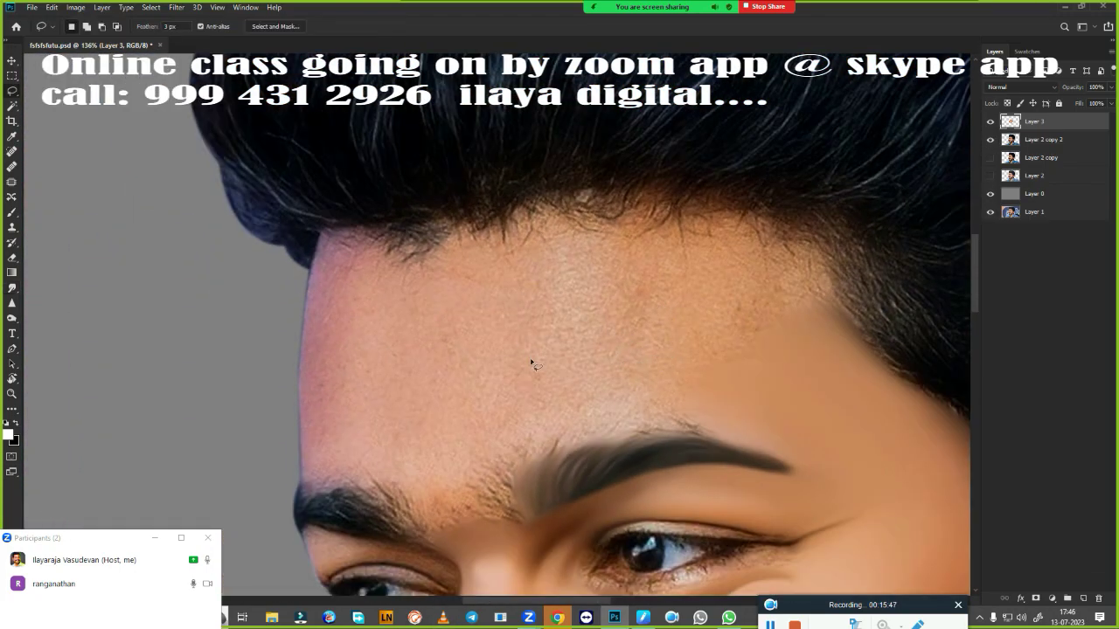
pyautogui.press('r')
pyautogui.keyDown('ctrl'); pyautogui.click(1011, 140); pyautogui.keyUp('ctrl')
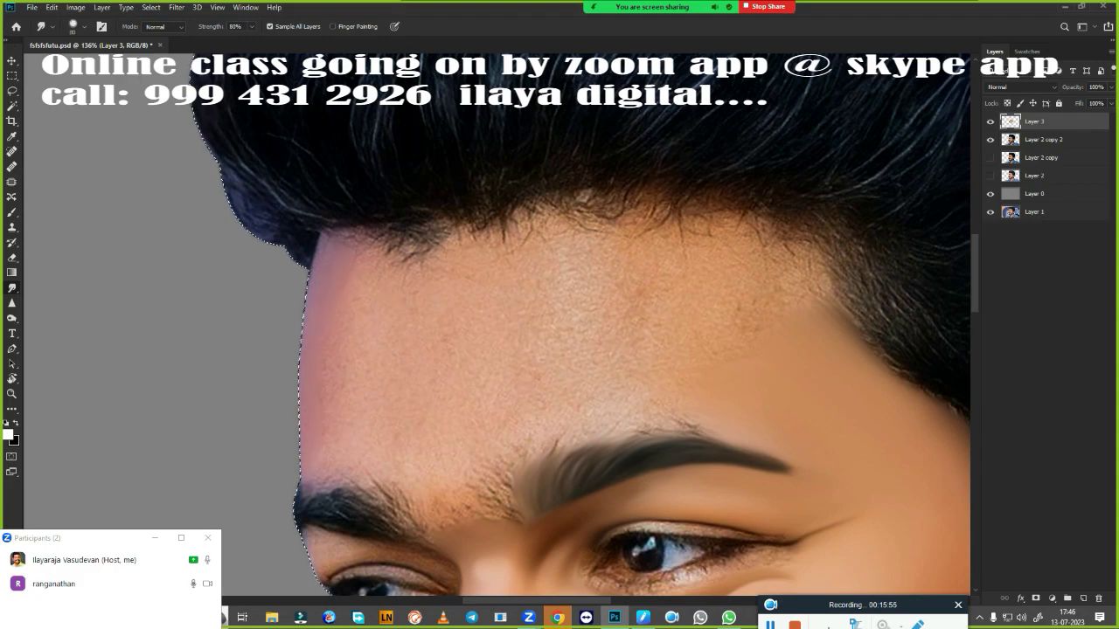
pyautogui.moveTo(325, 255); pyautogui.dragTo(665, 211)
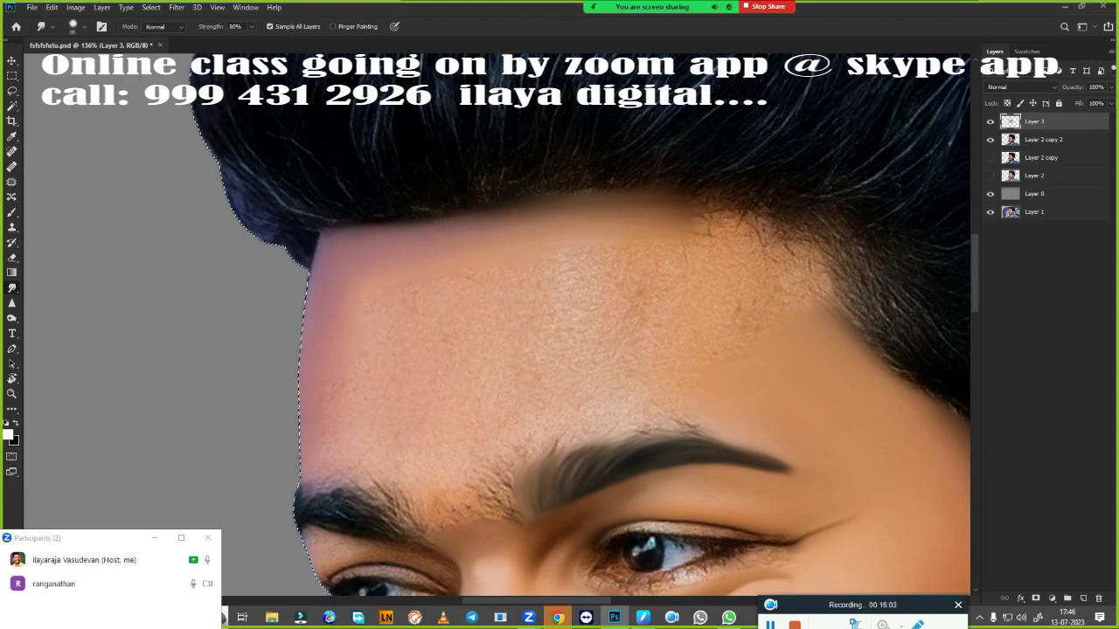
pyautogui.moveTo(805, 324)
pyautogui.mouseDown()
pyautogui.moveTo(799, 287)
pyautogui.moveTo(725, 242)
pyautogui.moveTo(761, 213)
pyautogui.mouseUp()
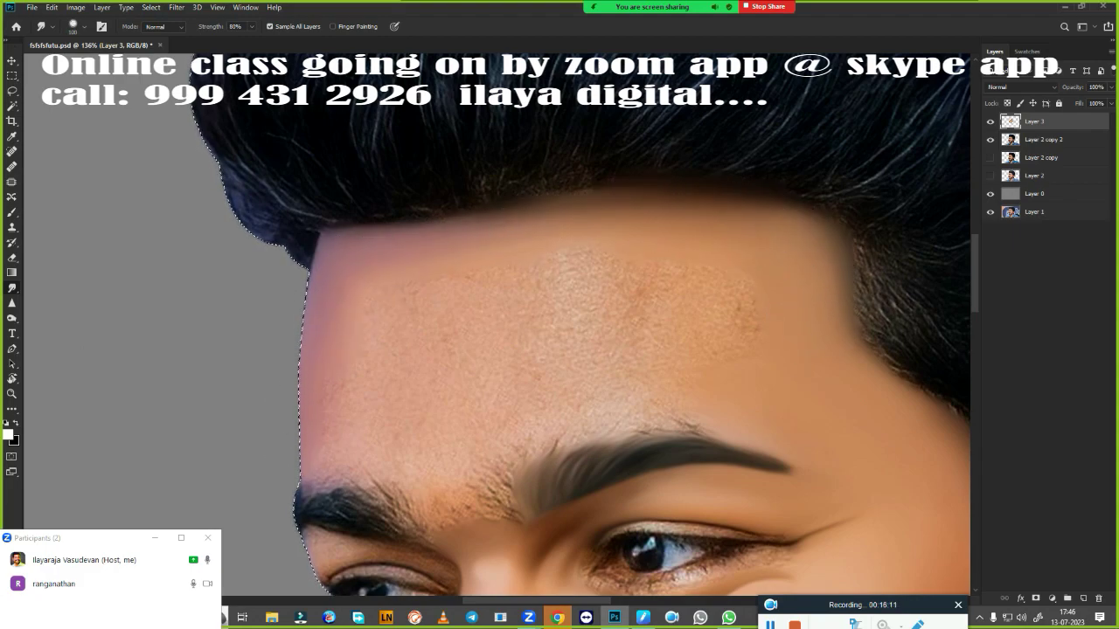
pyautogui.keyDown('ctrl'); pyautogui.click(1011, 140); pyautogui.keyUp('ctrl')
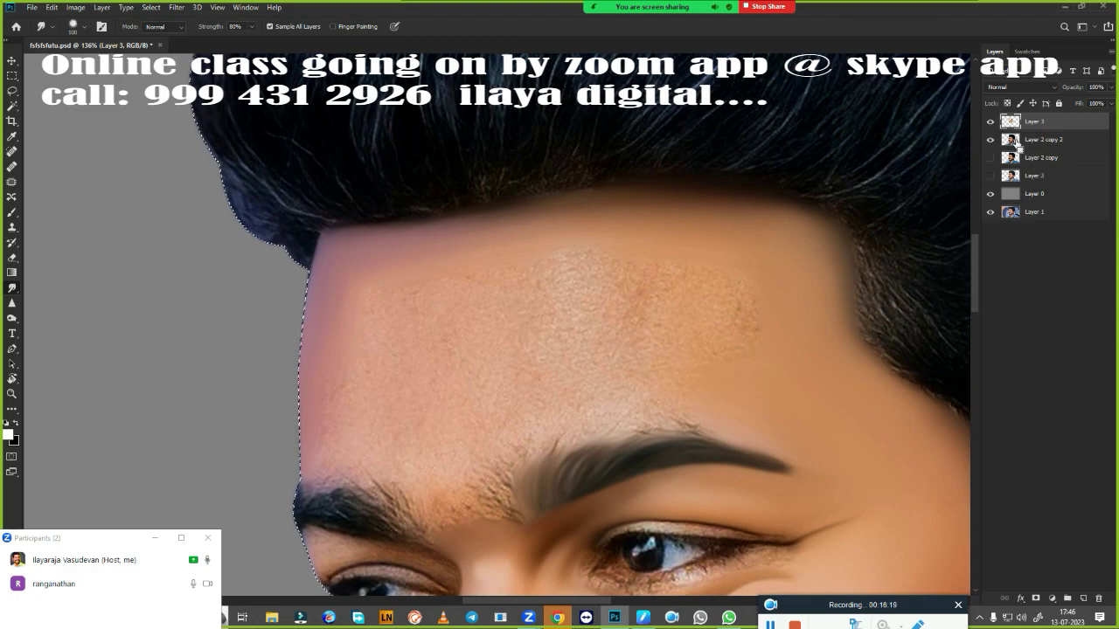
pyautogui.hotkey('ctrl', 'd')
pyautogui.keyDown('alt'); pyautogui.click(991, 123); pyautogui.keyUp('alt')
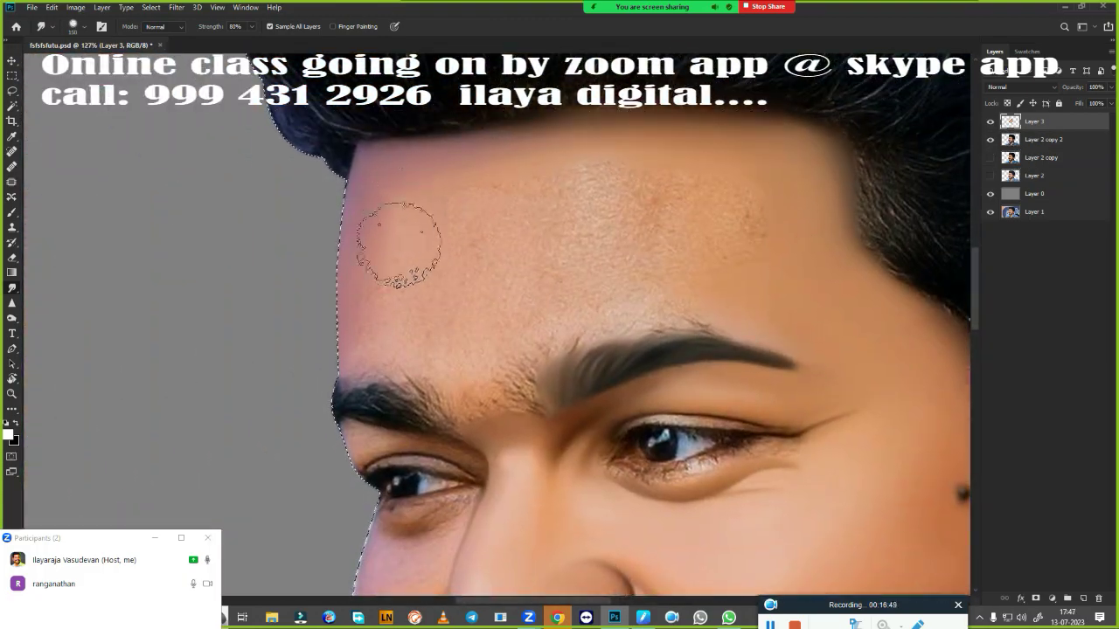
# - Smooth the forehead, the skin between the eyebrows, and the hair edge along the forehead top
pyautogui.moveTo(398, 245)
pyautogui.mouseDown()
pyautogui.moveTo(537, 175)
pyautogui.moveTo(749, 187)
pyautogui.moveTo(786, 213)
pyautogui.moveTo(664, 247)
pyautogui.mouseUp()
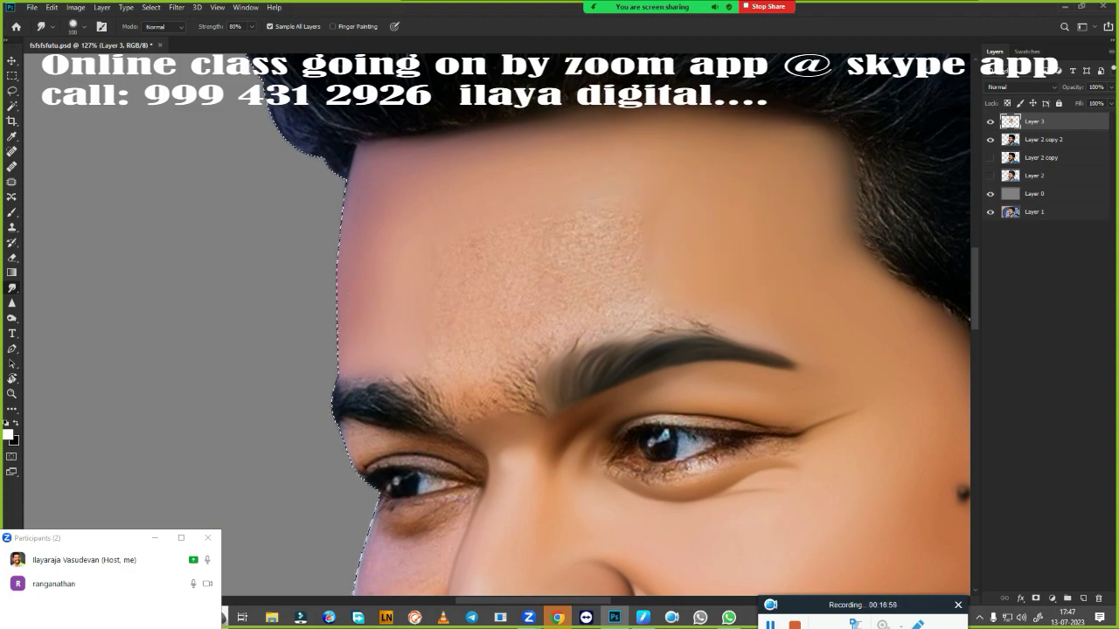
pyautogui.moveTo(795, 604)
pyautogui.mouseDown()
pyautogui.moveTo(734, 473)
pyautogui.moveTo(785, 604)
pyautogui.mouseUp()
pyautogui.moveTo(450, 237); pyautogui.dragTo(612, 213)
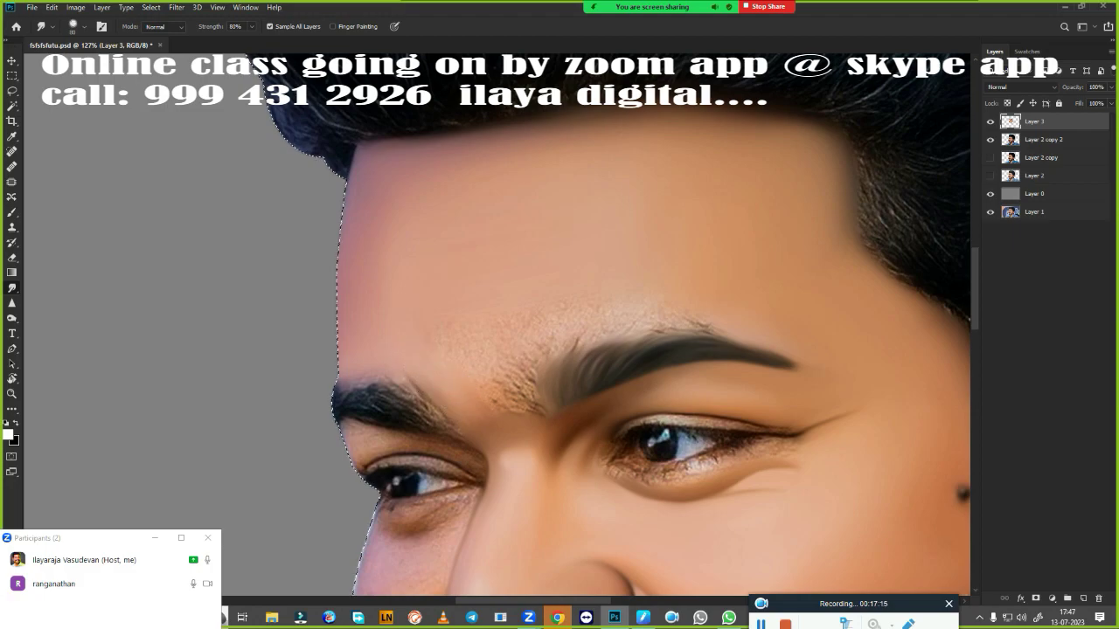
pyautogui.moveTo(517, 391)
pyautogui.mouseDown()
pyautogui.moveTo(499, 407)
pyautogui.moveTo(499, 317)
pyautogui.moveTo(711, 280)
pyautogui.moveTo(551, 334)
pyautogui.mouseUp()
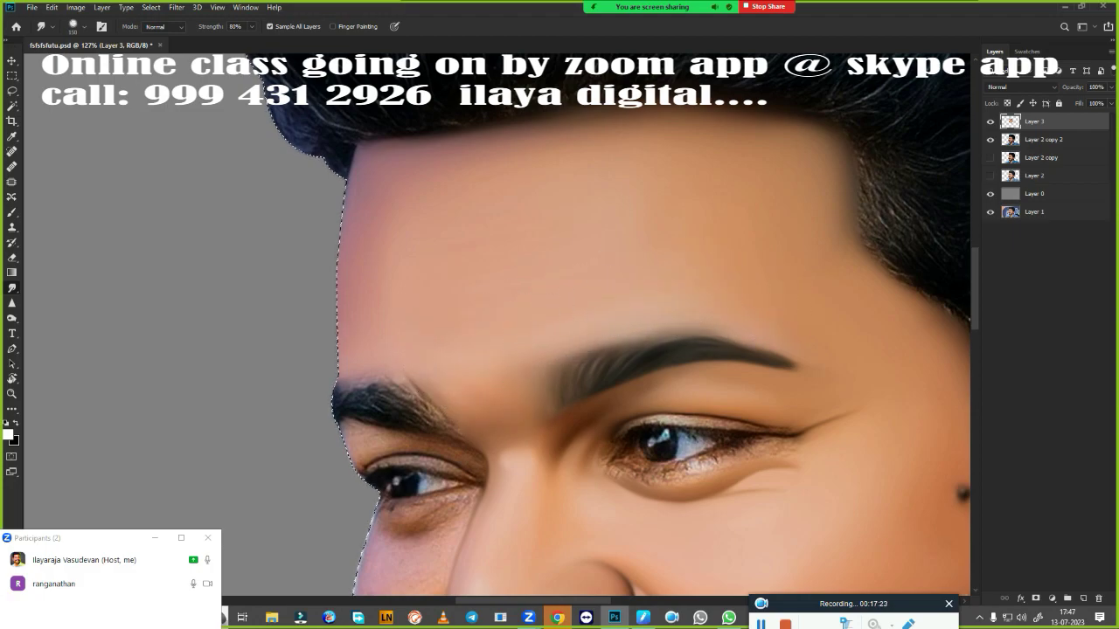
pyautogui.moveTo(662, 150)
pyautogui.mouseDown()
pyautogui.moveTo(749, 198)
pyautogui.moveTo(657, 138)
pyautogui.moveTo(829, 235)
pyautogui.mouseUp()
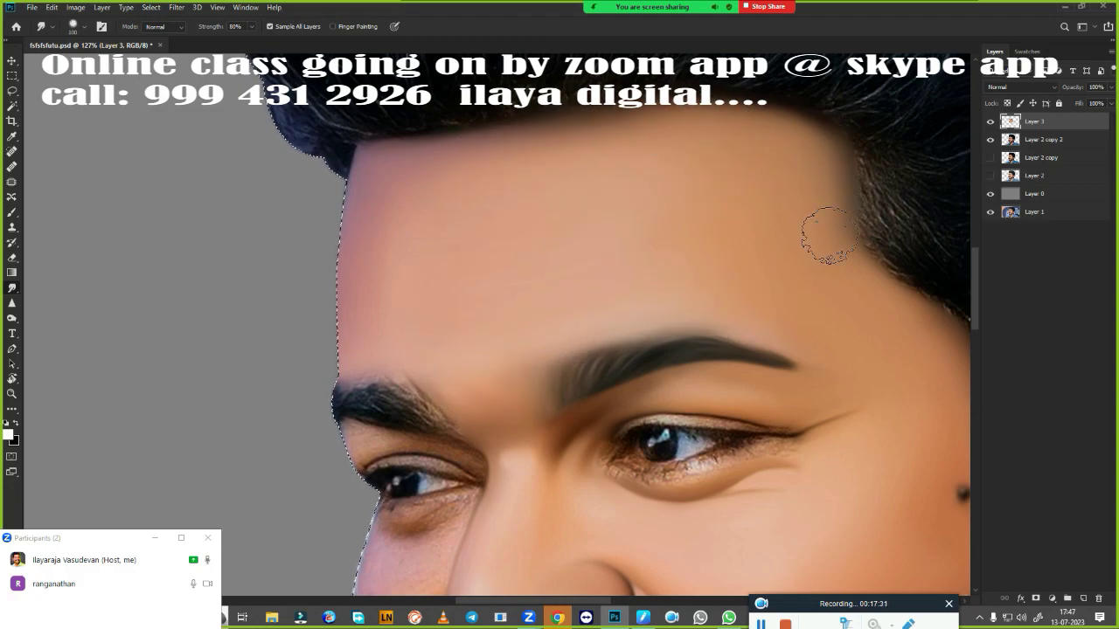
pyautogui.scroll(-3, 550, 300)
pyautogui.scroll(3, 262, 231)
# - Erase the retouch layer along the forehead to restore the original hairline
pyautogui.press('e')
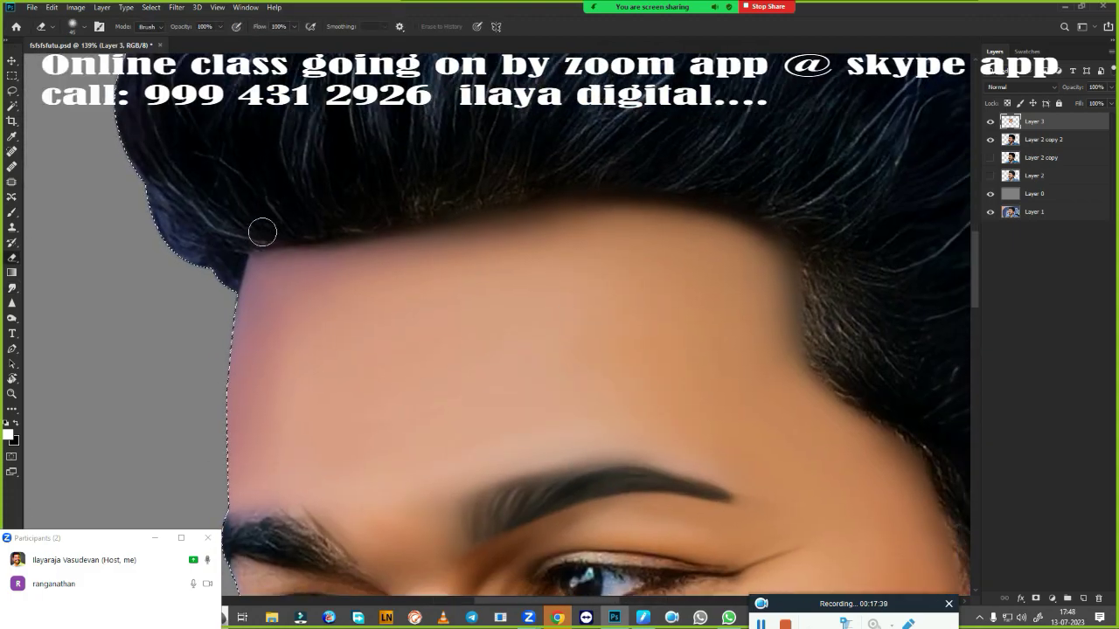
pyautogui.moveTo(262, 232)
pyautogui.mouseDown()
pyautogui.moveTo(627, 172)
pyautogui.moveTo(769, 200)
pyautogui.moveTo(813, 278)
pyautogui.moveTo(764, 227)
pyautogui.moveTo(831, 368)
pyautogui.mouseUp()
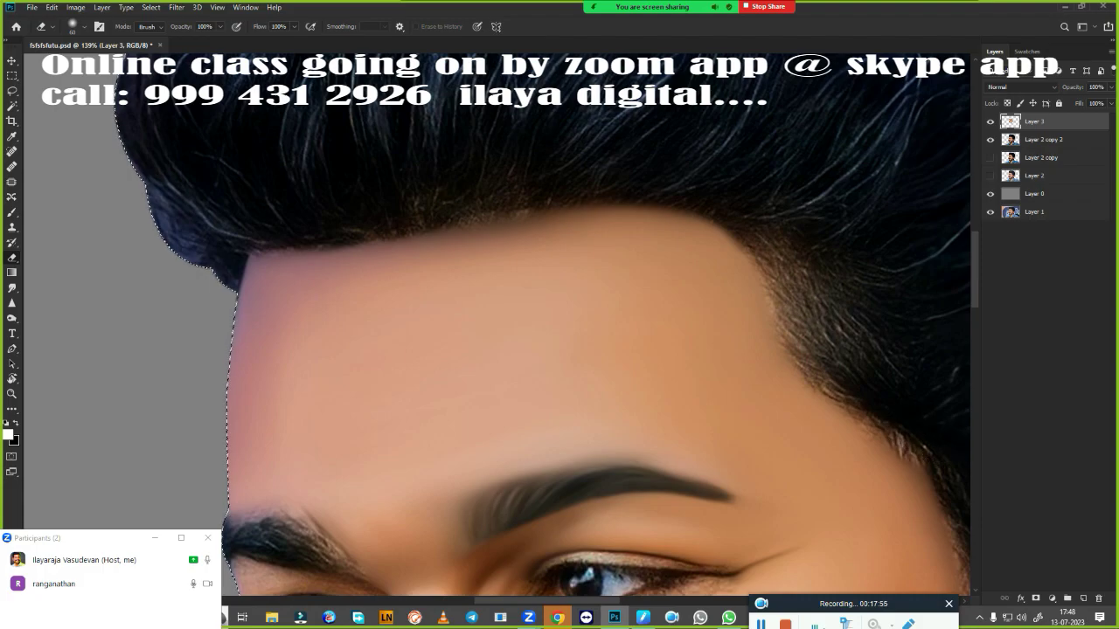
pyautogui.moveTo(763, 233)
pyautogui.mouseDown()
pyautogui.moveTo(719, 207)
pyautogui.moveTo(446, 195)
pyautogui.moveTo(332, 227)
pyautogui.mouseUp()
pyautogui.scroll(-3, 332, 227)
pyautogui.scroll(3, 595, 132)
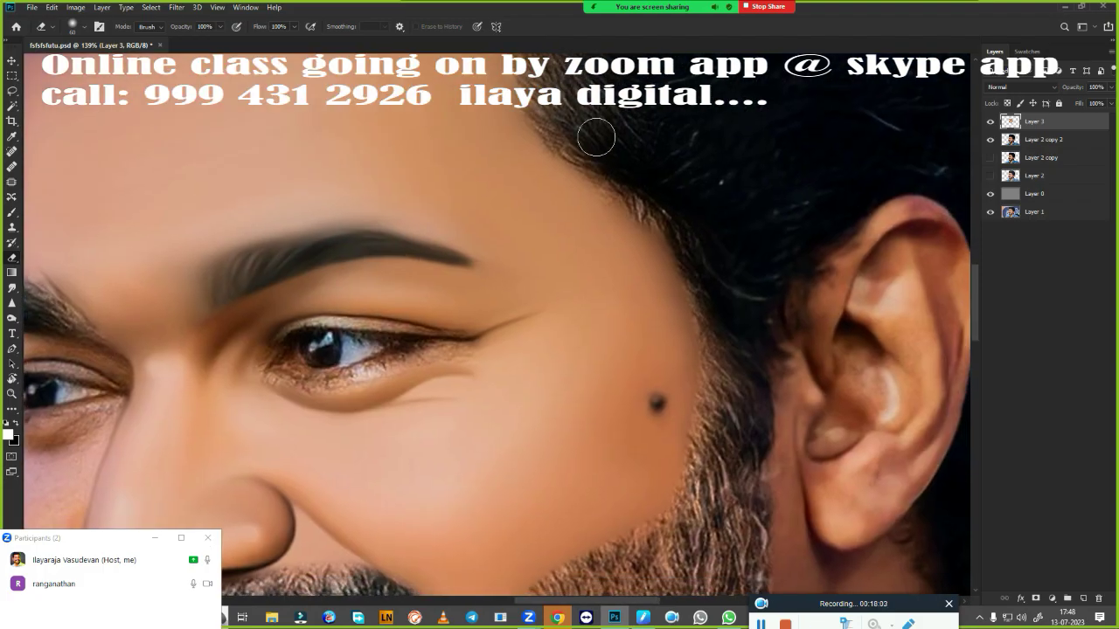
pyautogui.scroll(-5, 714, 315)
pyautogui.scroll(3, 550, 316)
pyautogui.scroll(3, 550, 316)
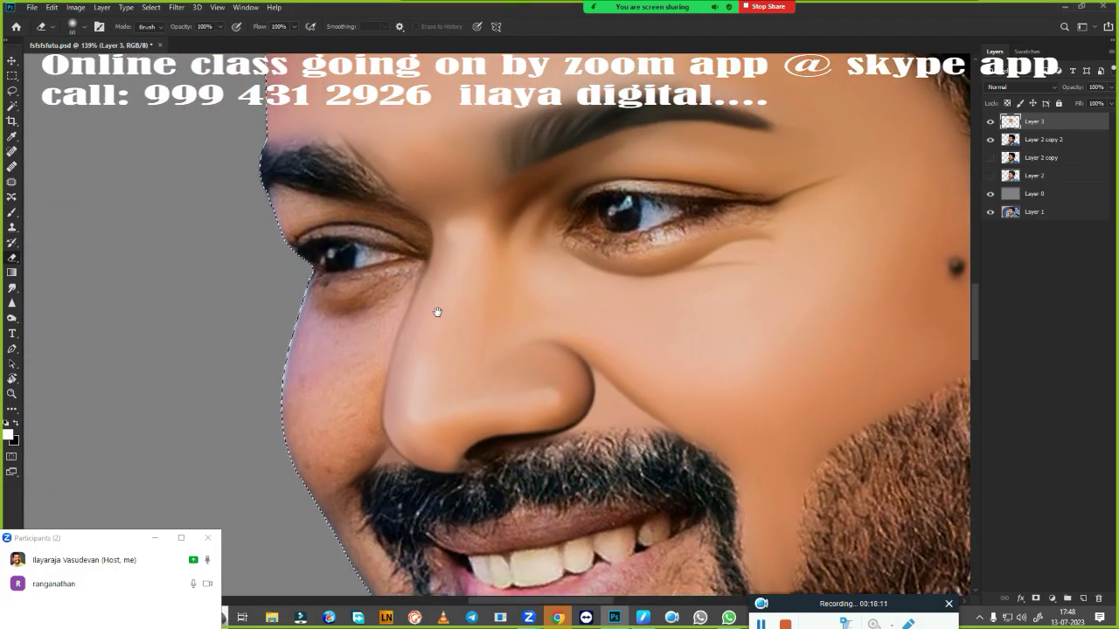
pyautogui.scroll(2, 550, 316)
# - With the Mixer Brush, blend the lash lines and paint a light crease along the upper eyelid
pyautogui.press('r')
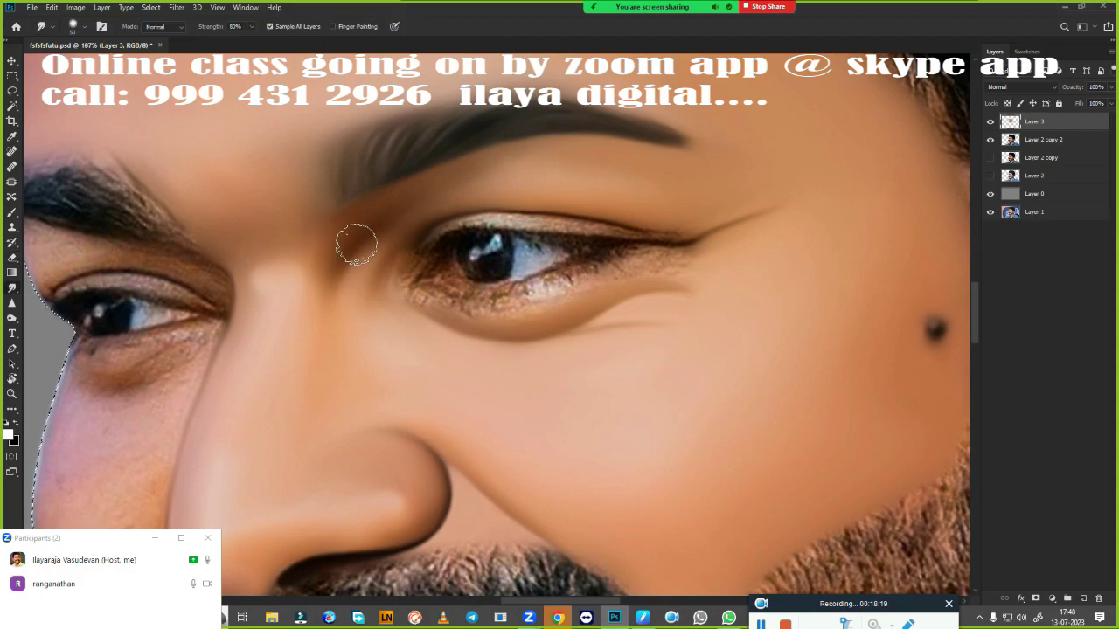
pyautogui.scroll(2, 588, 391)
pyautogui.scroll(2, 587, 390)
pyautogui.press('b')
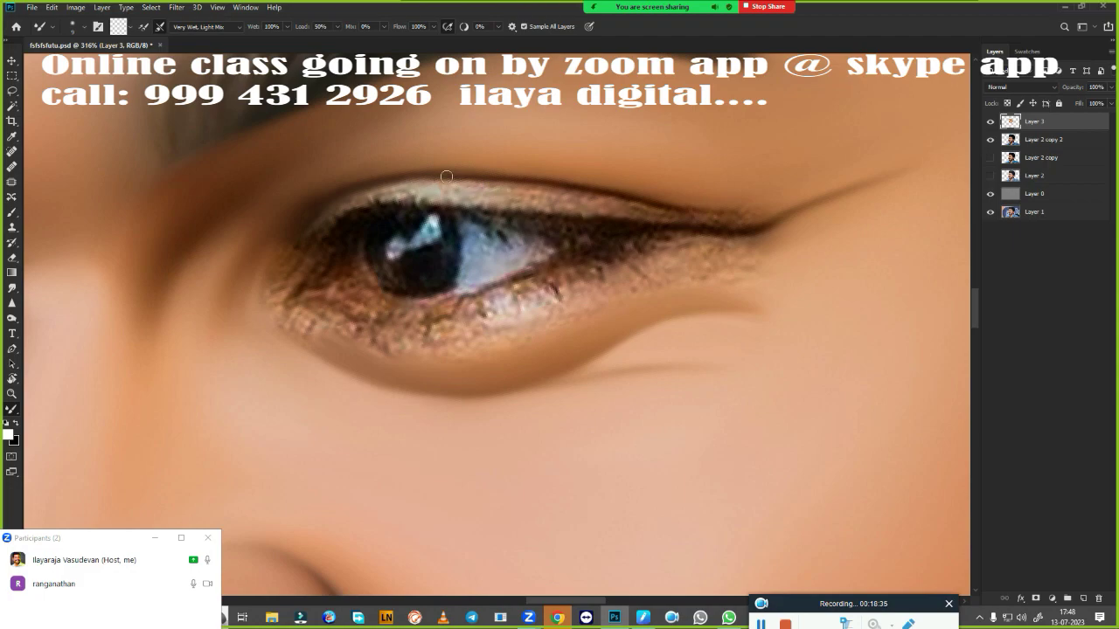
pyautogui.moveTo(446, 177); pyautogui.dragTo(726, 205)
pyautogui.moveTo(368, 217); pyautogui.dragTo(445, 209)
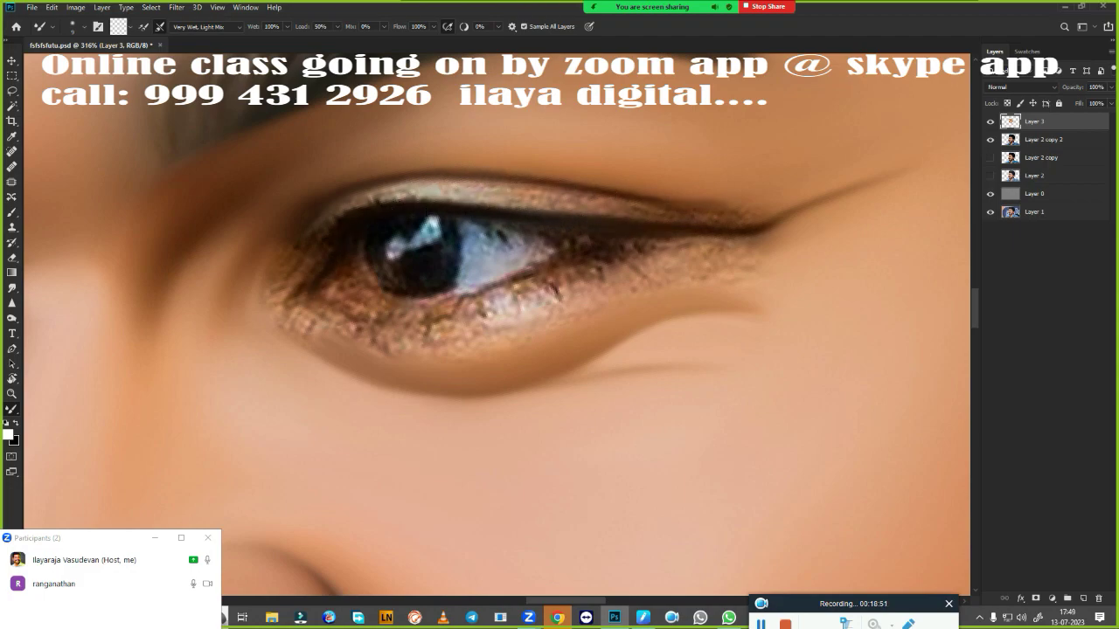
pyautogui.moveTo(471, 296)
pyautogui.mouseDown()
pyautogui.moveTo(570, 255)
pyautogui.moveTo(488, 289)
pyautogui.mouseUp()
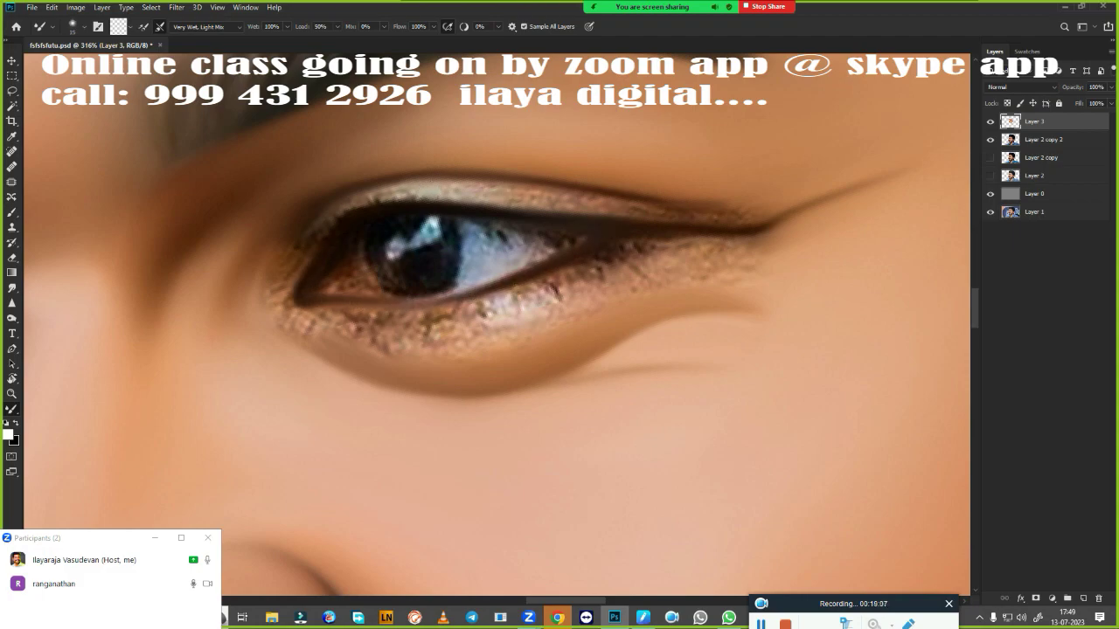
pyautogui.moveTo(483, 190); pyautogui.dragTo(813, 194)
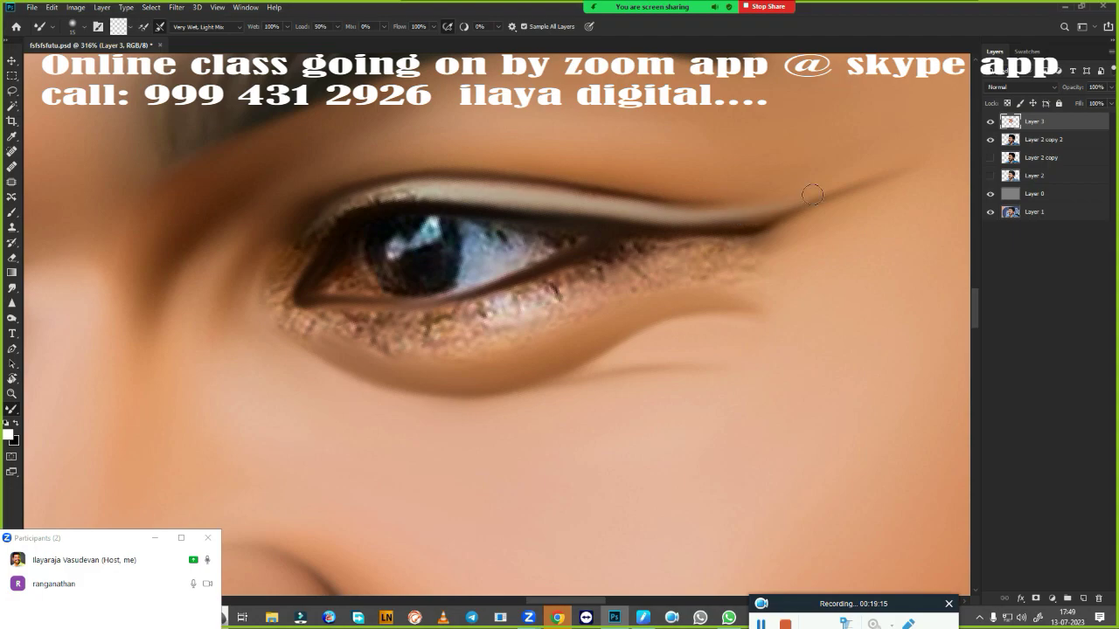
pyautogui.moveTo(619, 203); pyautogui.dragTo(804, 198)
# - Blend the inner corner and lower lash line, smudge away lash specks, and marquee-select the iris
pyautogui.moveTo(274, 291); pyautogui.dragTo(310, 229)
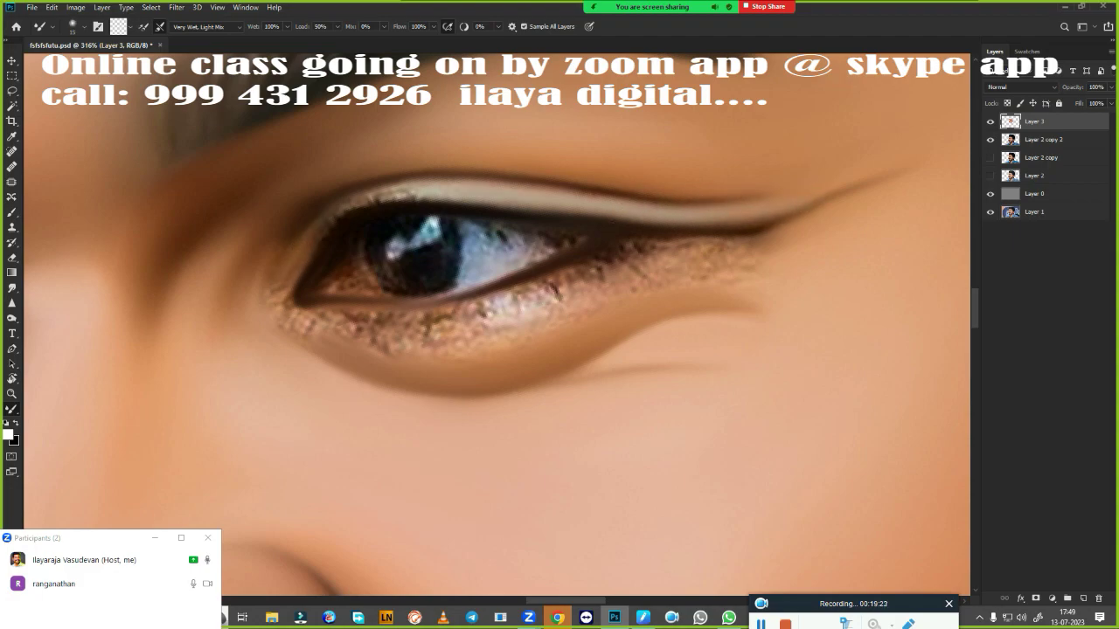
pyautogui.moveTo(448, 185)
pyautogui.mouseDown()
pyautogui.moveTo(321, 229)
pyautogui.moveTo(271, 297)
pyautogui.mouseUp()
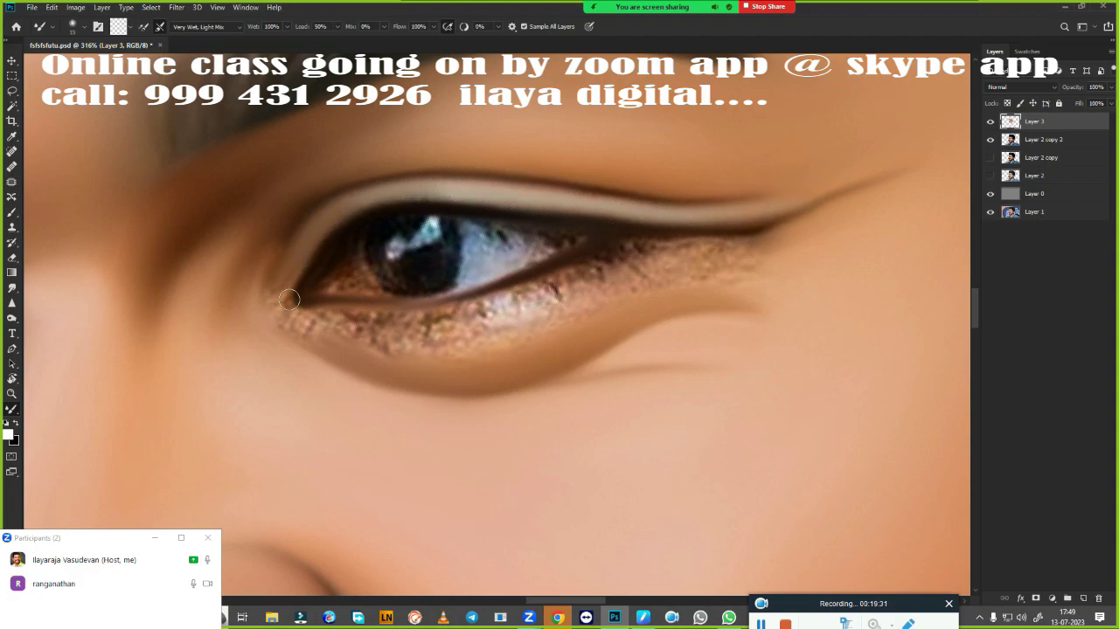
pyautogui.moveTo(604, 255)
pyautogui.mouseDown()
pyautogui.moveTo(499, 297)
pyautogui.moveTo(354, 320)
pyautogui.moveTo(741, 255)
pyautogui.moveTo(887, 165)
pyautogui.mouseUp()
pyautogui.press('r')
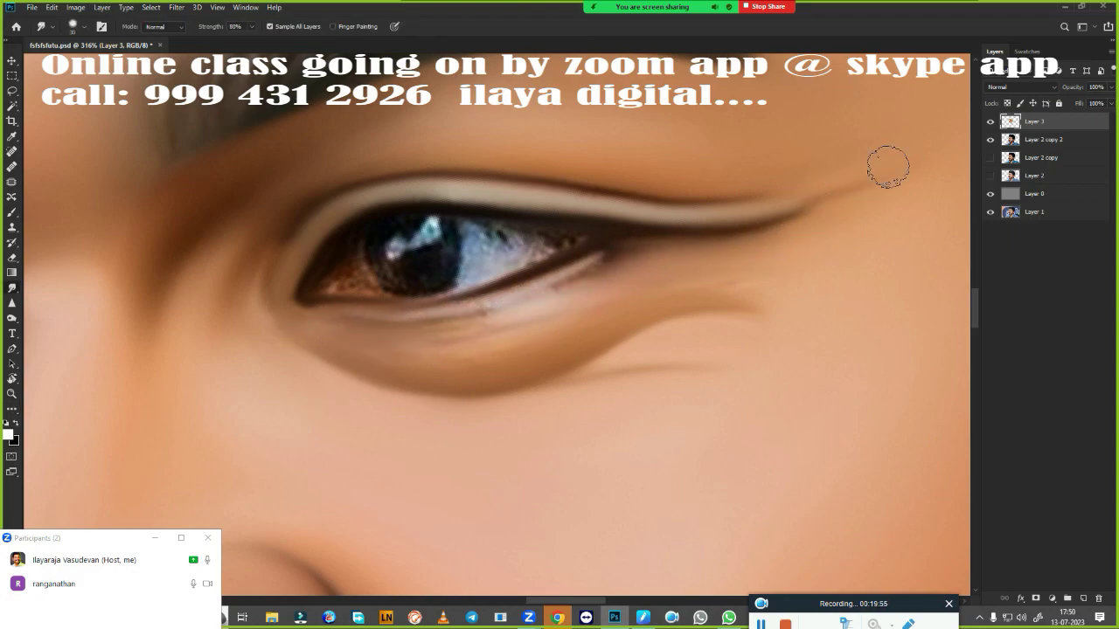
pyautogui.moveTo(639, 298)
pyautogui.mouseDown()
pyautogui.moveTo(580, 292)
pyautogui.moveTo(472, 325)
pyautogui.moveTo(329, 336)
pyautogui.moveTo(492, 358)
pyautogui.mouseUp()
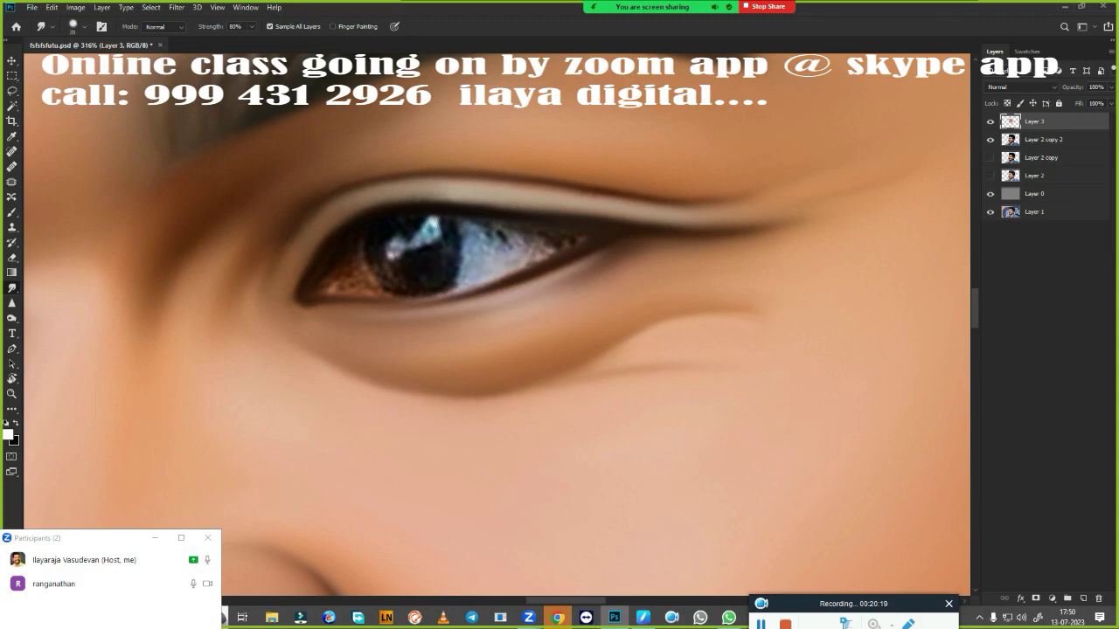
pyautogui.click(13, 75)
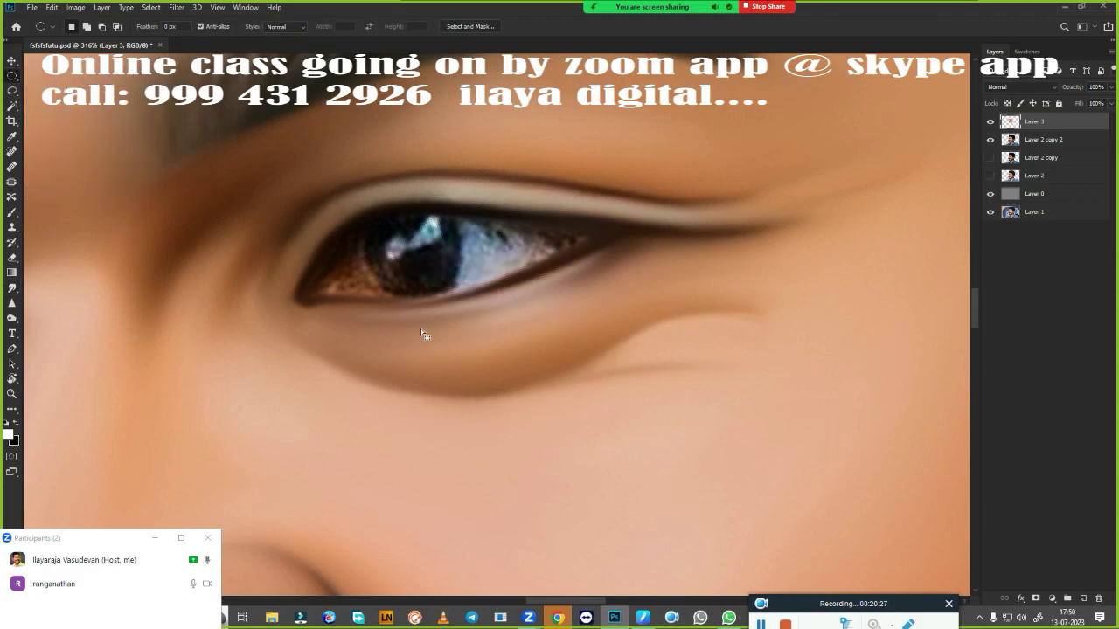
pyautogui.moveTo(414, 248)
pyautogui.mouseDown()
pyautogui.moveTo(499, 315)
pyautogui.moveTo(533, 377)
pyautogui.moveTo(492, 370)
pyautogui.mouseUp()
# - Smudge the iris into a solid dark disc and make Layer 3 visible again
pyautogui.press('r')
pyautogui.moveTo(417, 226)
pyautogui.mouseDown()
pyautogui.moveTo(400, 237)
pyautogui.moveTo(407, 267)
pyautogui.moveTo(416, 244)
pyautogui.moveTo(437, 262)
pyautogui.mouseUp()
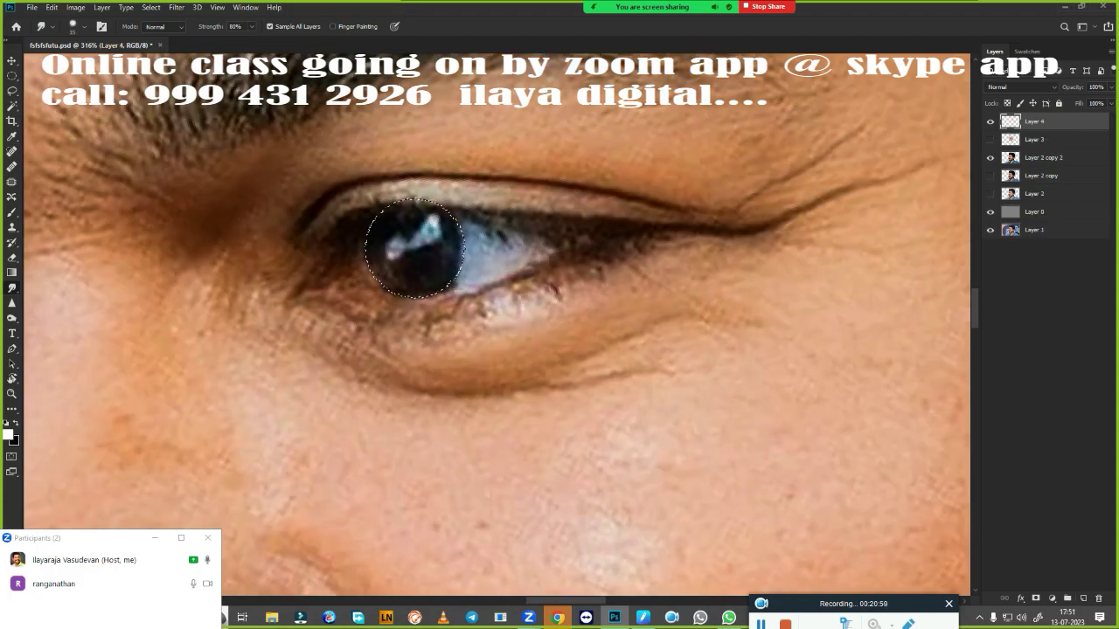
pyautogui.click(991, 139)
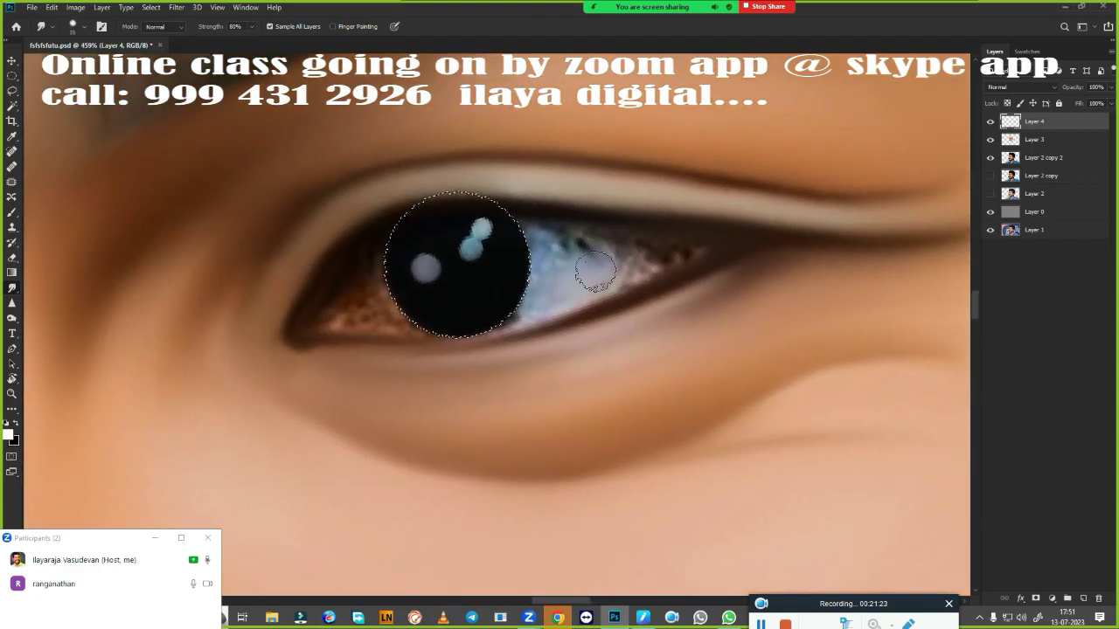
# - Smooth and brighten the eye white and the inner eye corner, then refit the view
pyautogui.moveTo(637, 238)
pyautogui.mouseDown()
pyautogui.moveTo(503, 249)
pyautogui.moveTo(514, 306)
pyautogui.mouseUp()
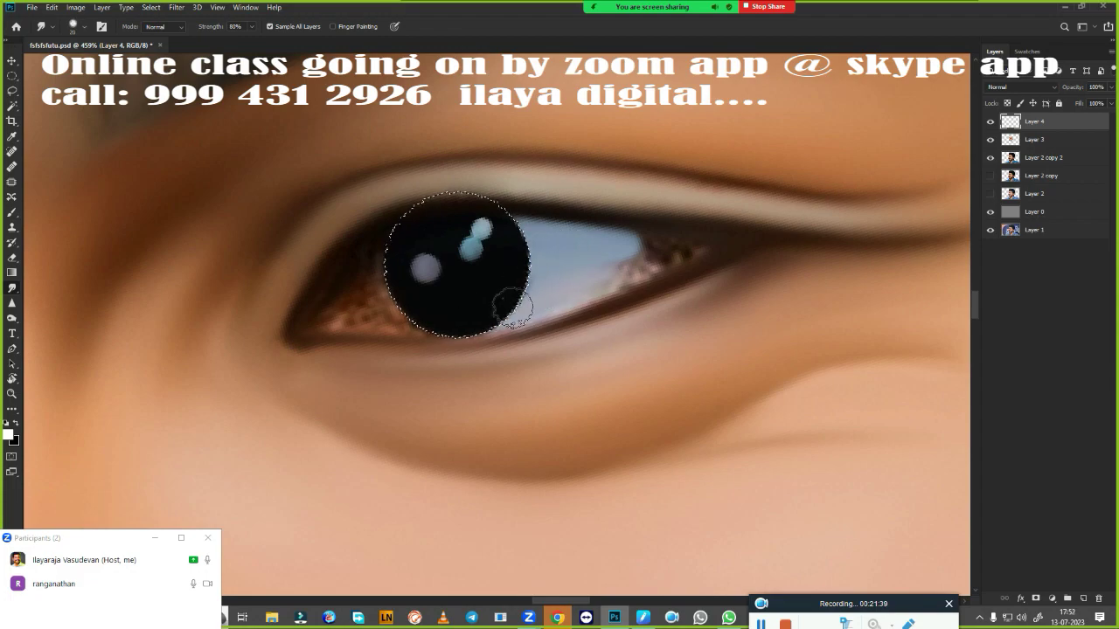
pyautogui.moveTo(612, 281); pyautogui.dragTo(651, 293)
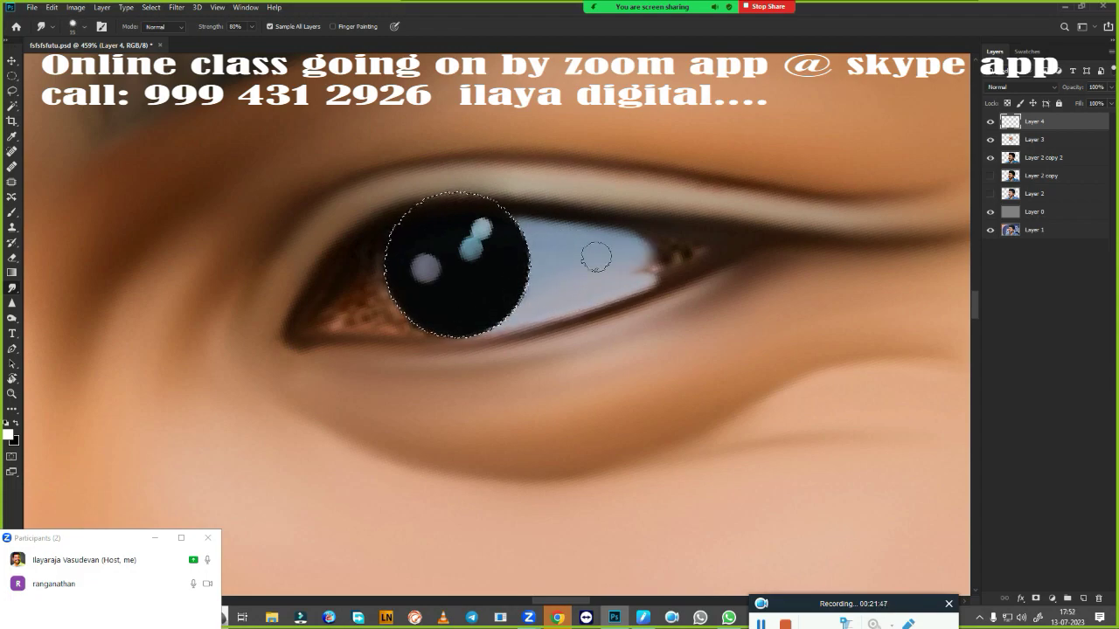
pyautogui.moveTo(594, 253)
pyautogui.mouseDown()
pyautogui.moveTo(678, 249)
pyautogui.moveTo(667, 263)
pyautogui.moveTo(679, 250)
pyautogui.moveTo(703, 253)
pyautogui.mouseUp()
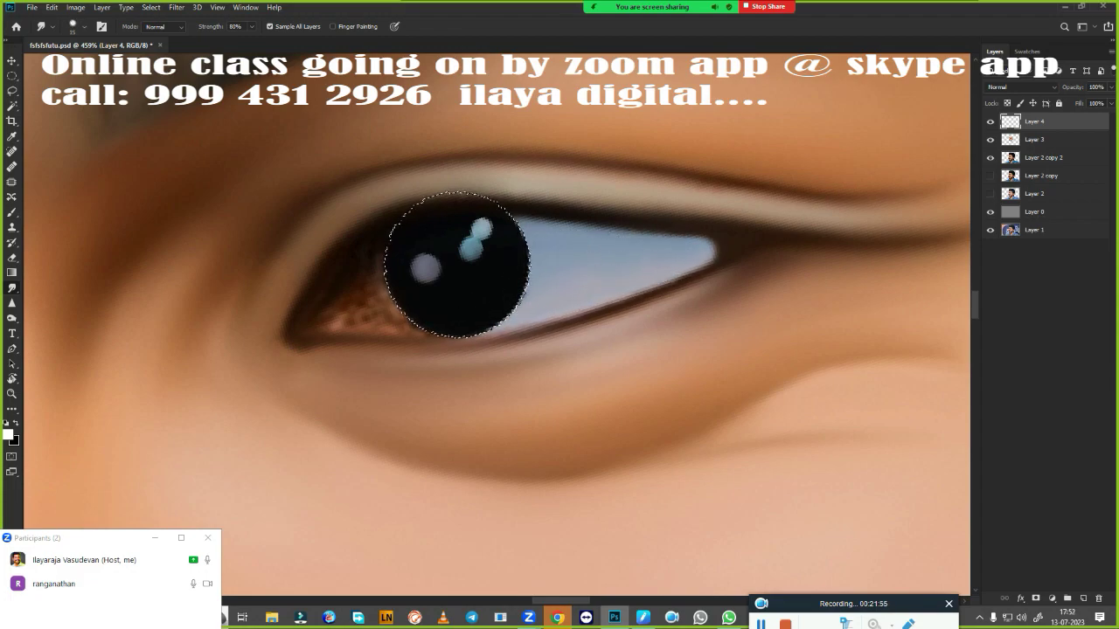
pyautogui.moveTo(547, 233)
pyautogui.mouseDown()
pyautogui.moveTo(717, 250)
pyautogui.moveTo(603, 238)
pyautogui.moveTo(641, 261)
pyautogui.mouseUp()
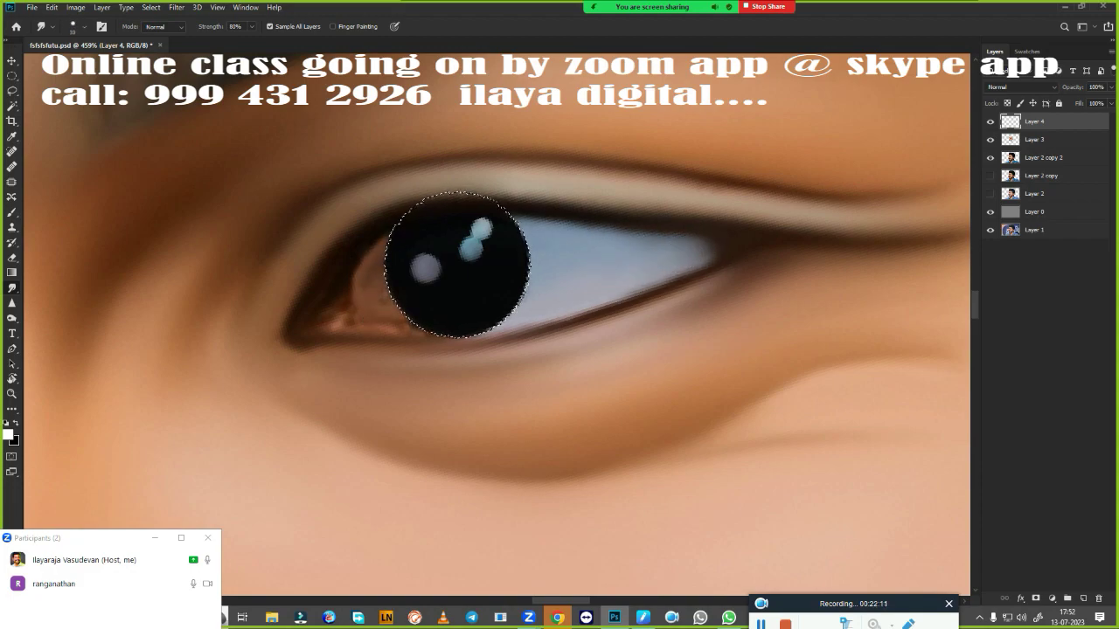
pyautogui.moveTo(331, 320); pyautogui.dragTo(343, 283)
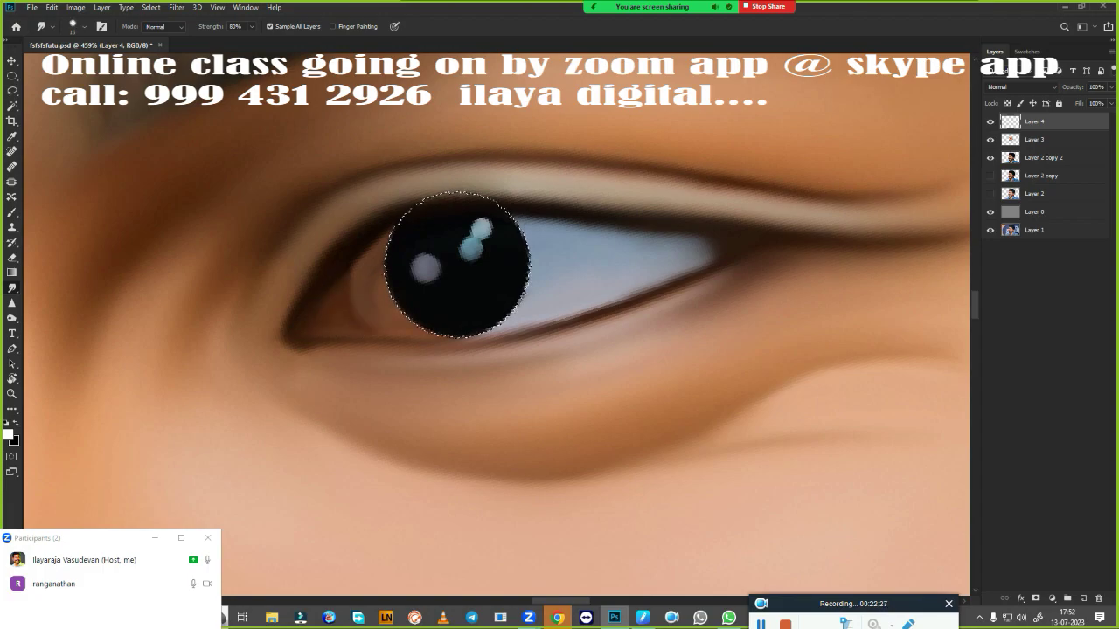
pyautogui.hotkey('ctrl', '0')
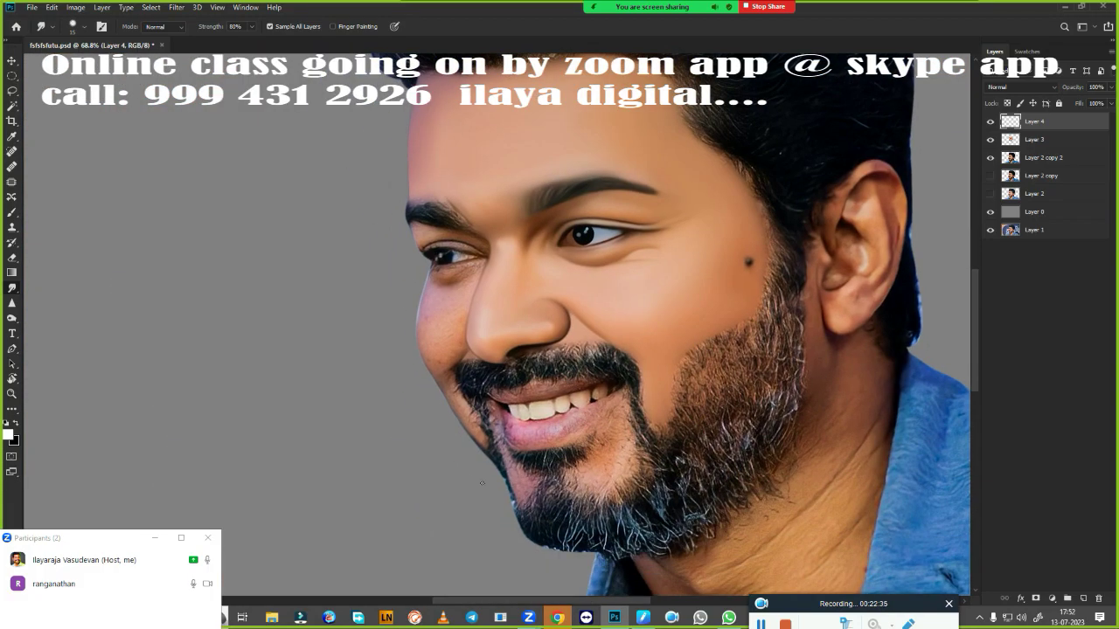
pyautogui.scroll(3, 490, 437)
pyautogui.scroll(2, 453, 367)
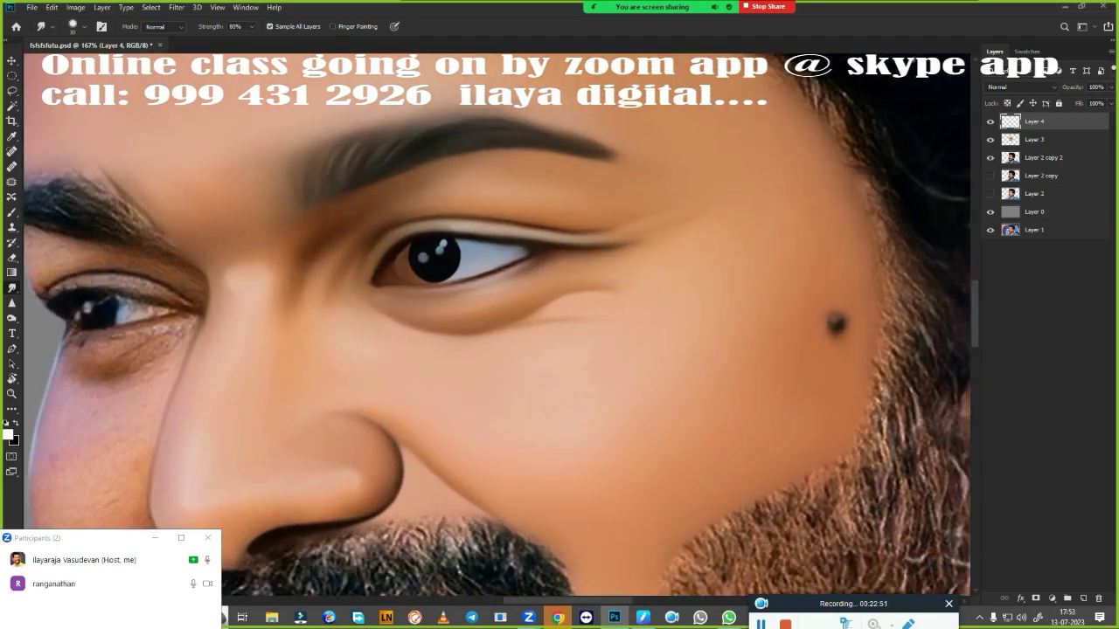
pyautogui.scroll(3, 496, 370)
# - Set the foreground colour to a blue-grey sampled from the eye white
pyautogui.click(9, 434)
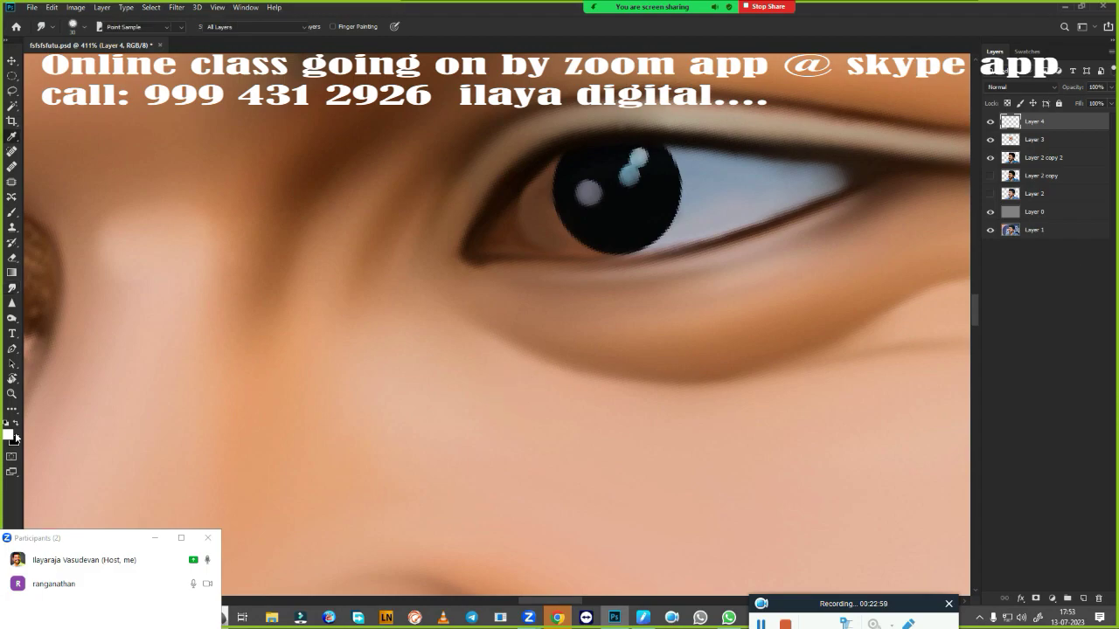
pyautogui.click(712, 196)
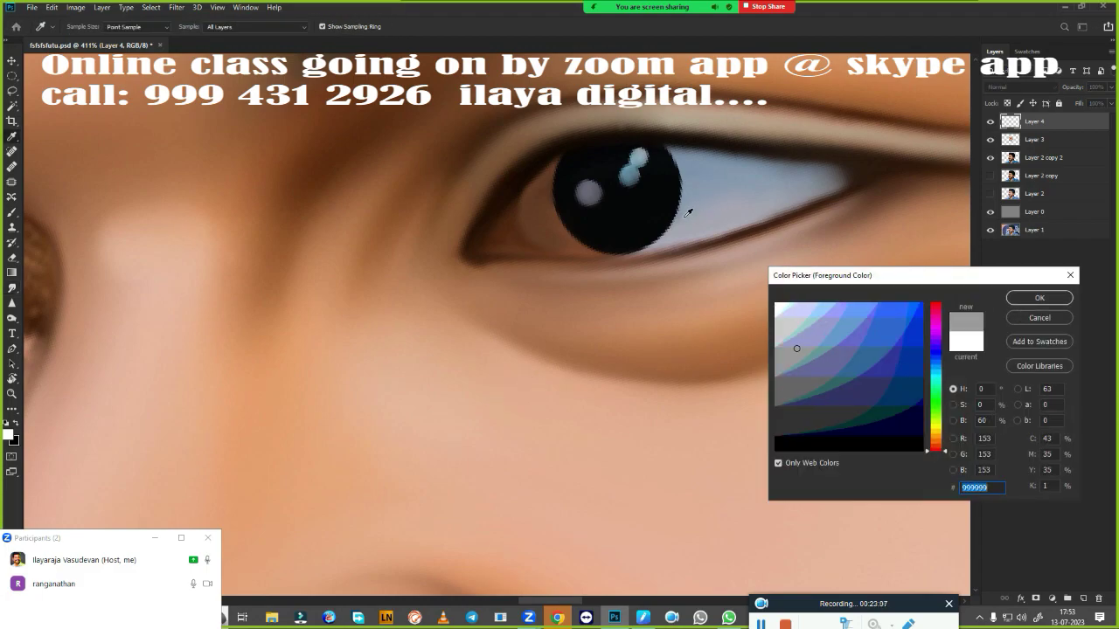
pyautogui.click(686, 220)
pyautogui.click(1033, 298)
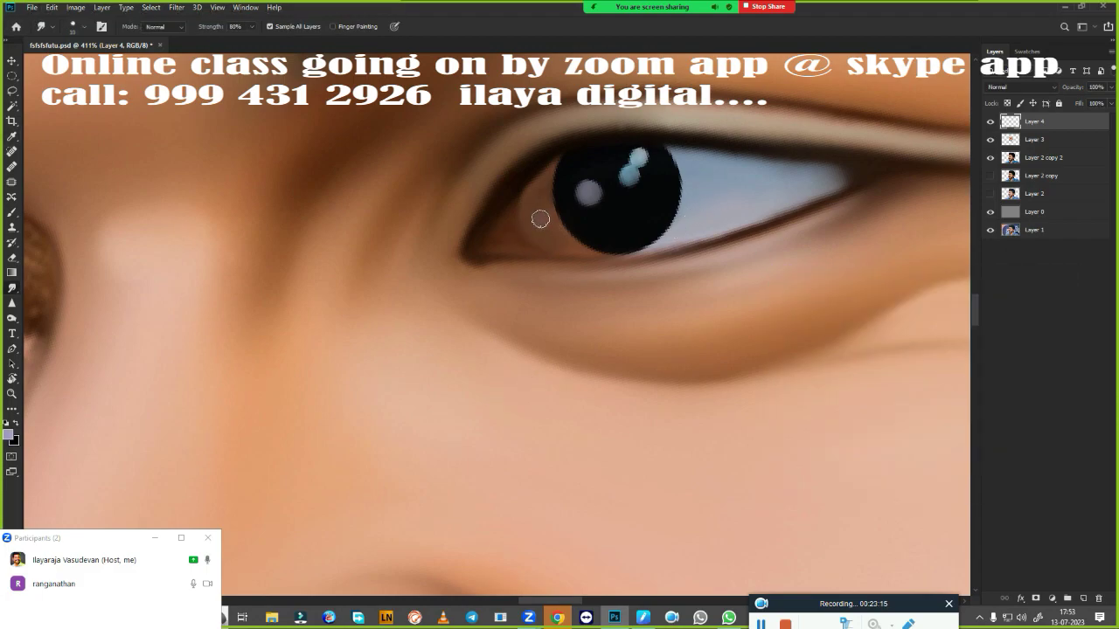
pyautogui.scroll(1, 539, 225)
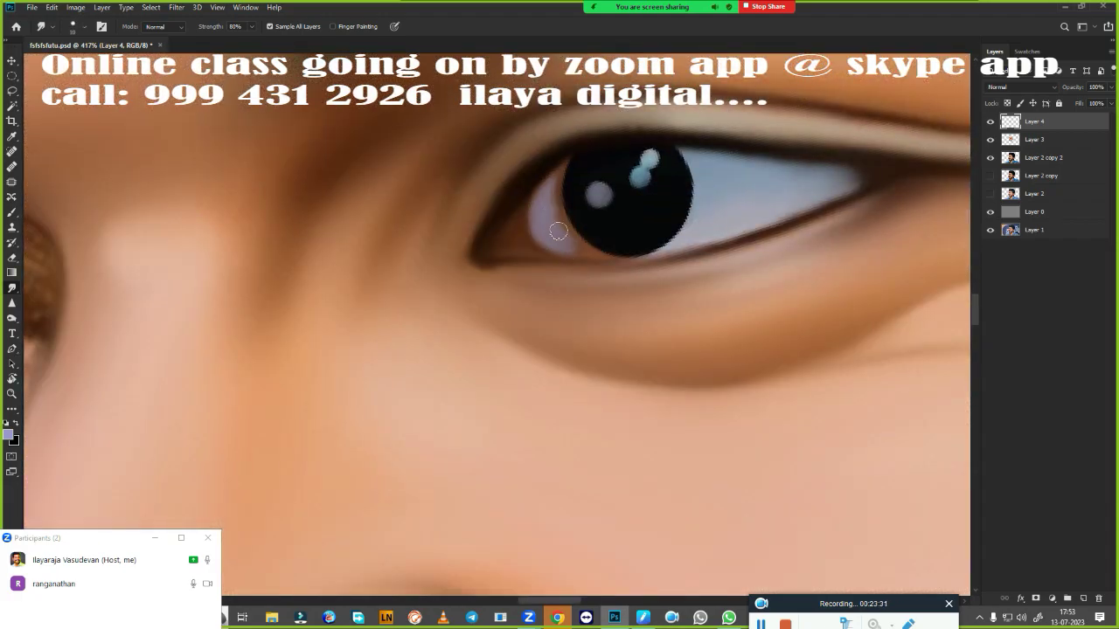
# - Reselect the iris, smudge its edge with a slightly larger brush, then deselect
pyautogui.press('m')
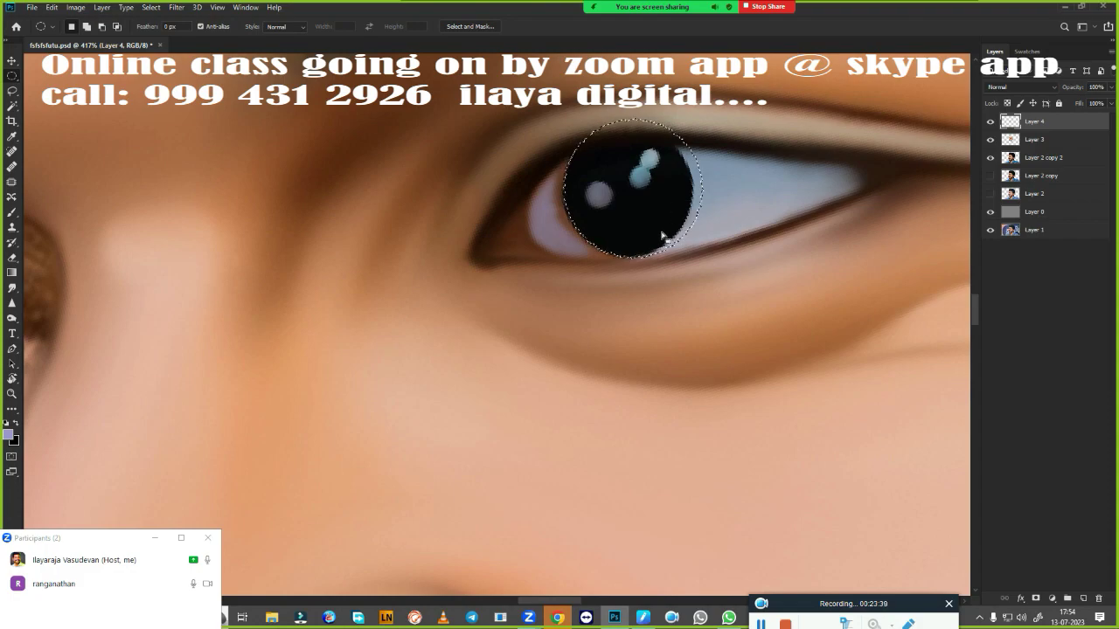
pyautogui.press('r')
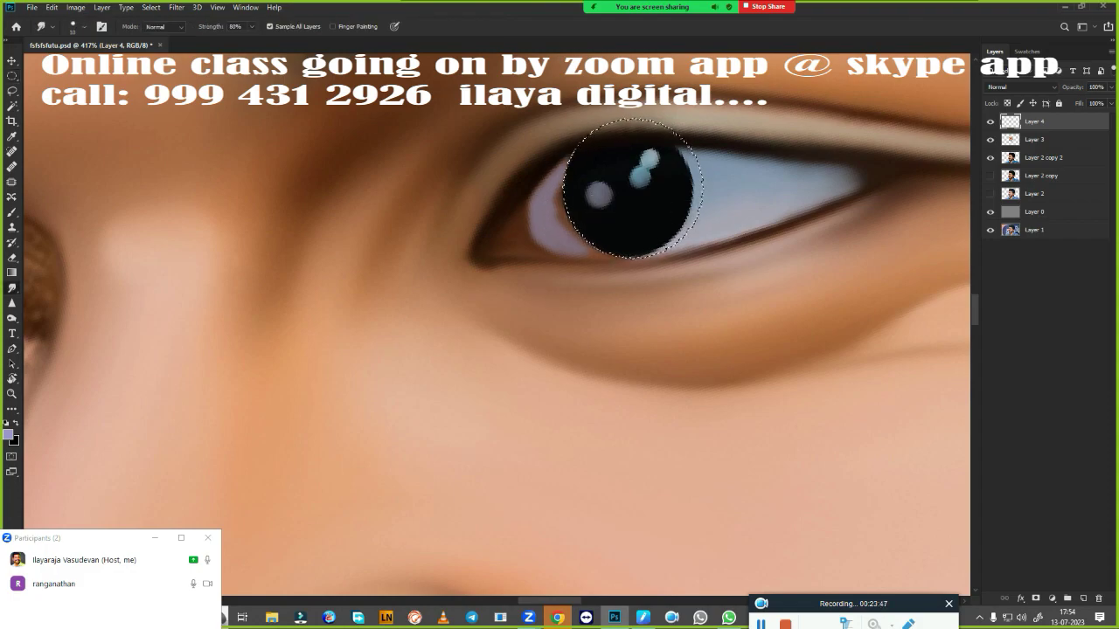
pyautogui.press(']')
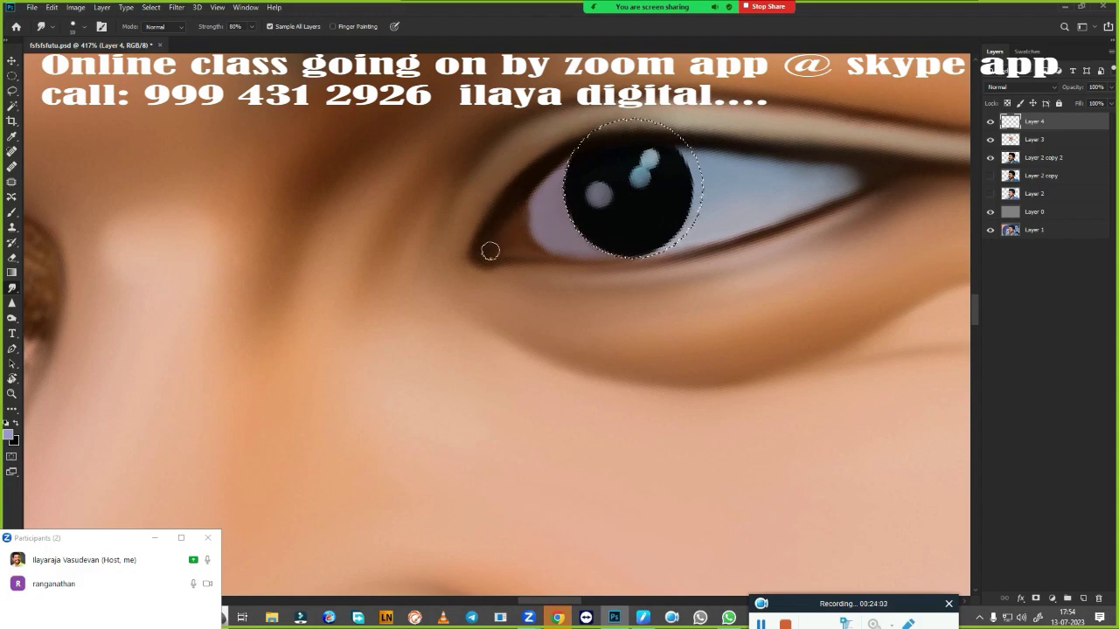
pyautogui.hotkey('ctrl', 'd')
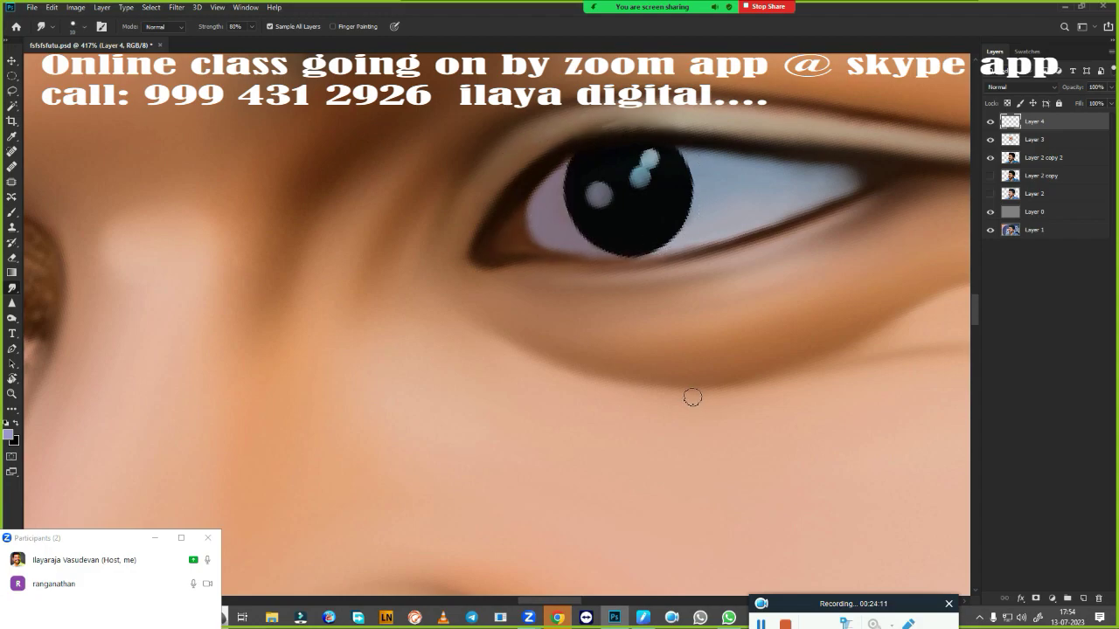
pyautogui.keyDown('alt'); pyautogui.scroll(-2, 434, 342); pyautogui.keyUp('alt')
pyautogui.press('b')
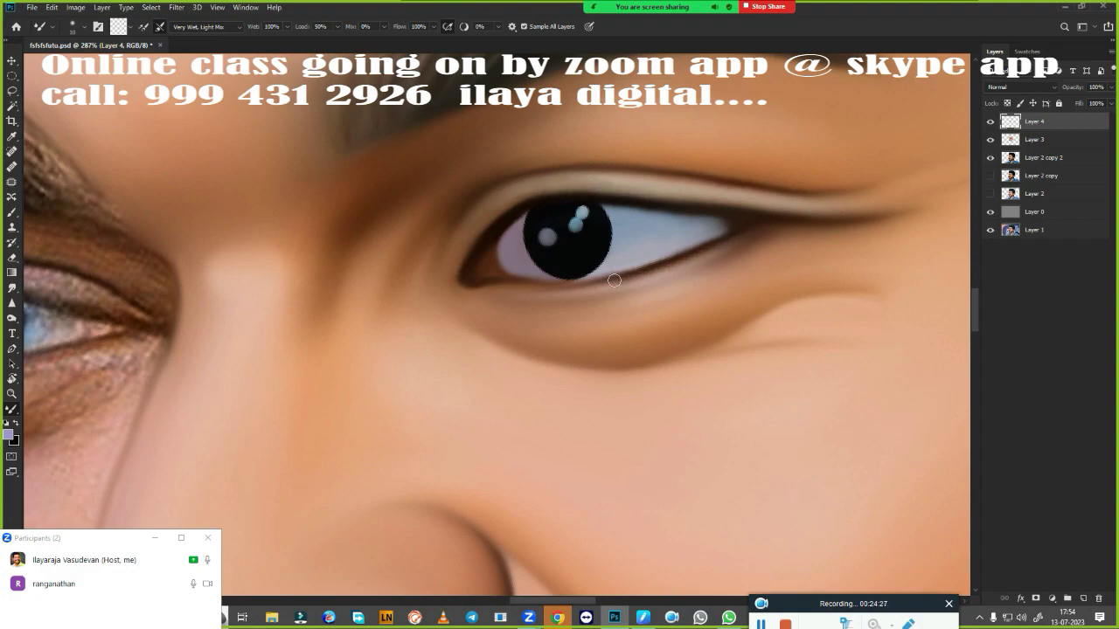
# - Draw a pen path along the nose and turn it into a 2-pixel feathered selection
pyautogui.moveTo(493, 295)
pyautogui.mouseDown()
pyautogui.moveTo(592, 290)
pyautogui.moveTo(699, 462)
pyautogui.mouseUp()
pyautogui.press('p')
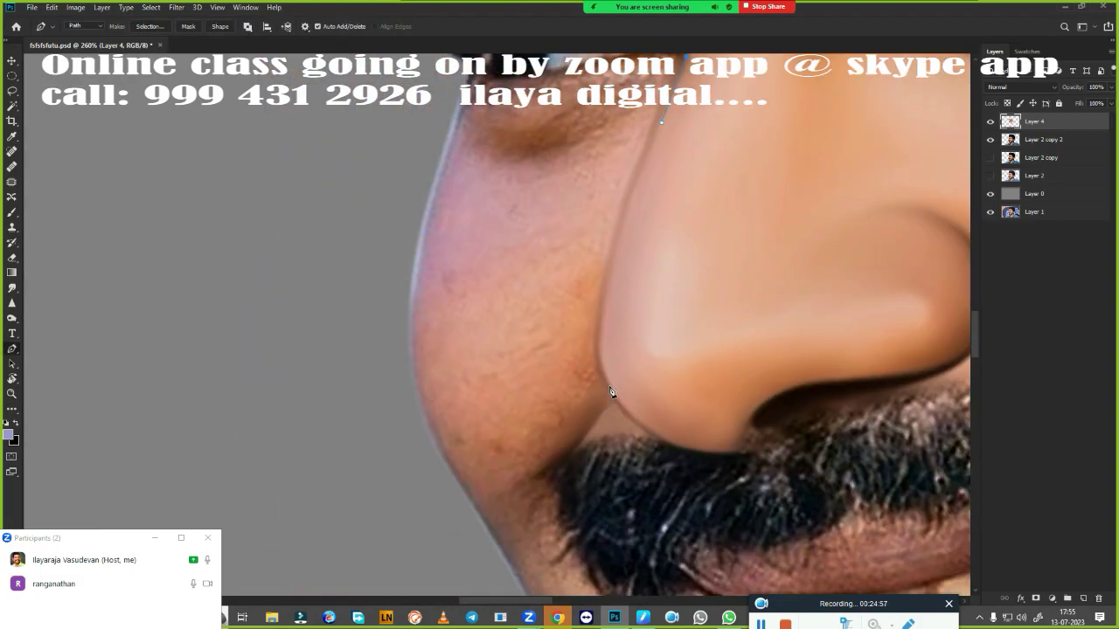
pyautogui.moveTo(606, 388); pyautogui.dragTo(644, 473)
pyautogui.moveTo(825, 443); pyautogui.dragTo(820, 452)
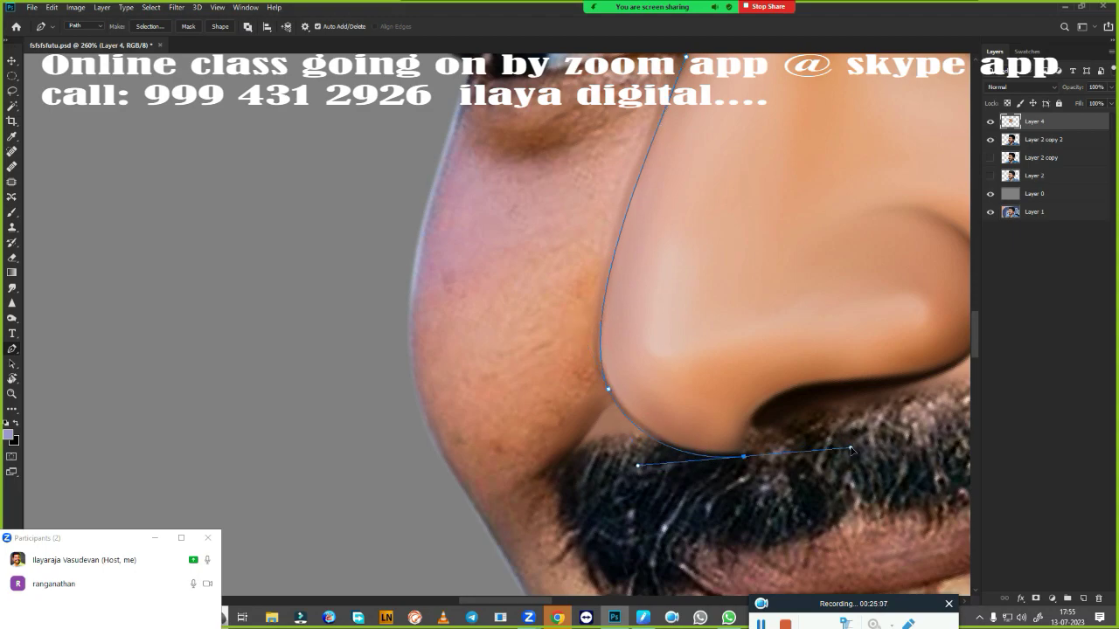
pyautogui.scroll(-3, 451, 388)
pyautogui.scroll(2, 590, 405)
pyautogui.rightClick(590, 405)
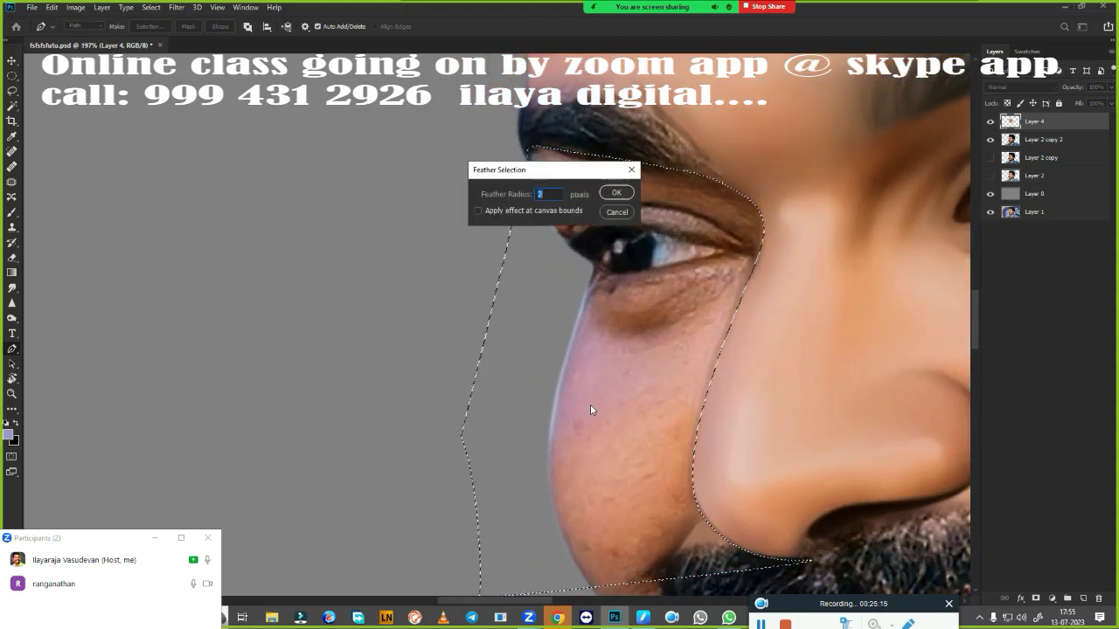
pyautogui.press('Return')
pyautogui.scroll(3, 590, 405)
# - Smudge the forehead, eyelid area, face edge by the eye and side of the nose smooth
pyautogui.moveTo(319, 168)
pyautogui.mouseDown()
pyautogui.moveTo(647, 225)
pyautogui.moveTo(527, 196)
pyautogui.mouseUp()
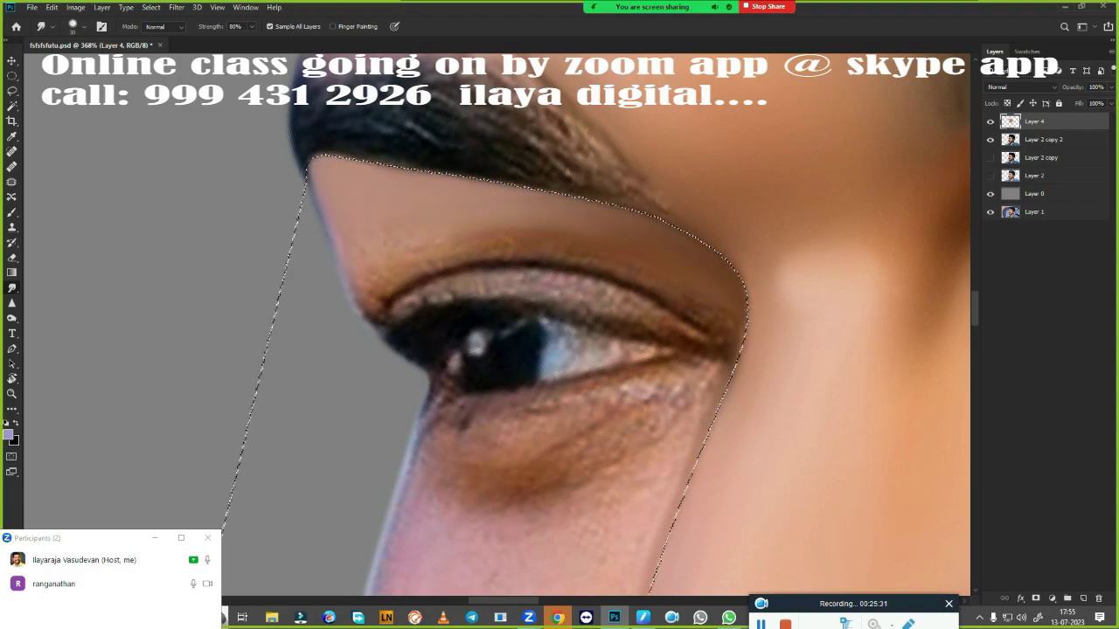
pyautogui.moveTo(367, 262)
pyautogui.mouseDown()
pyautogui.moveTo(647, 253)
pyautogui.moveTo(734, 288)
pyautogui.mouseUp()
pyautogui.moveTo(725, 455)
pyautogui.mouseDown()
pyautogui.moveTo(594, 227)
pyautogui.moveTo(576, 226)
pyautogui.moveTo(533, 367)
pyautogui.mouseUp()
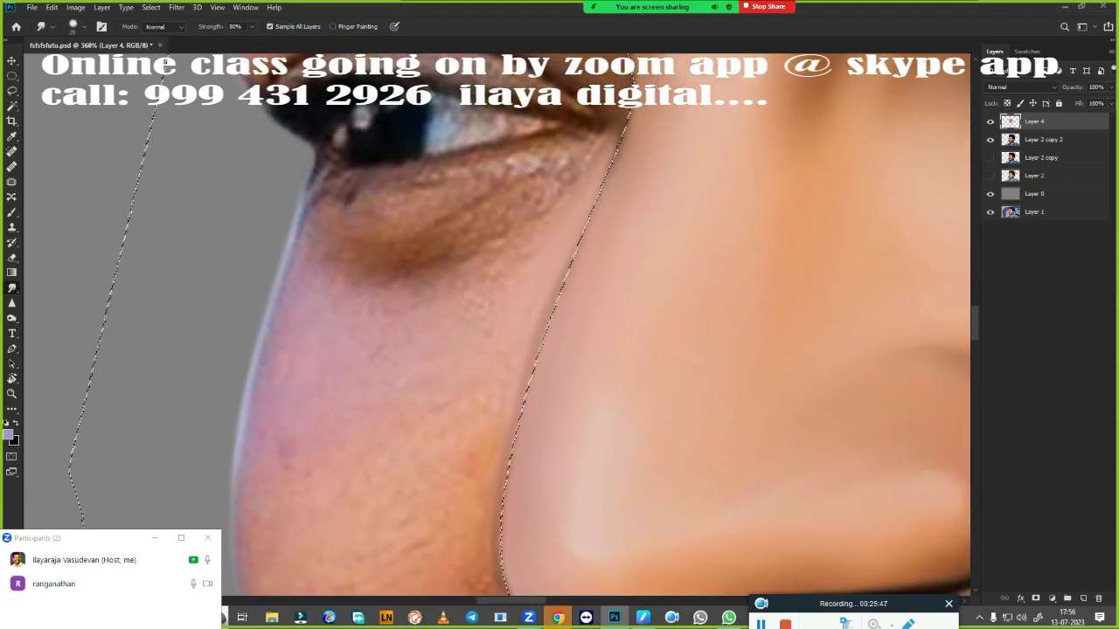
pyautogui.moveTo(568, 236); pyautogui.dragTo(525, 420)
pyautogui.moveTo(506, 558)
pyautogui.mouseDown()
pyautogui.moveTo(549, 295)
pyautogui.moveTo(525, 411)
pyautogui.mouseUp()
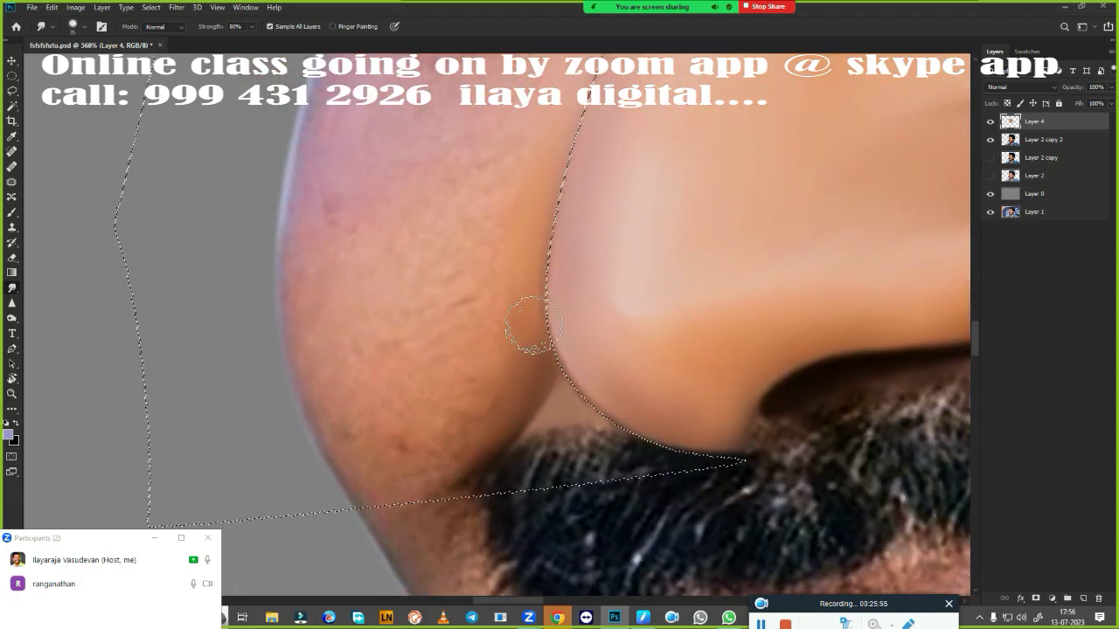
pyautogui.moveTo(542, 227); pyautogui.dragTo(560, 560)
# - Feather the selection and blend the eyebrow's lower edge into a smooth dark blur
pyautogui.moveTo(418, 161); pyautogui.dragTo(488, 414)
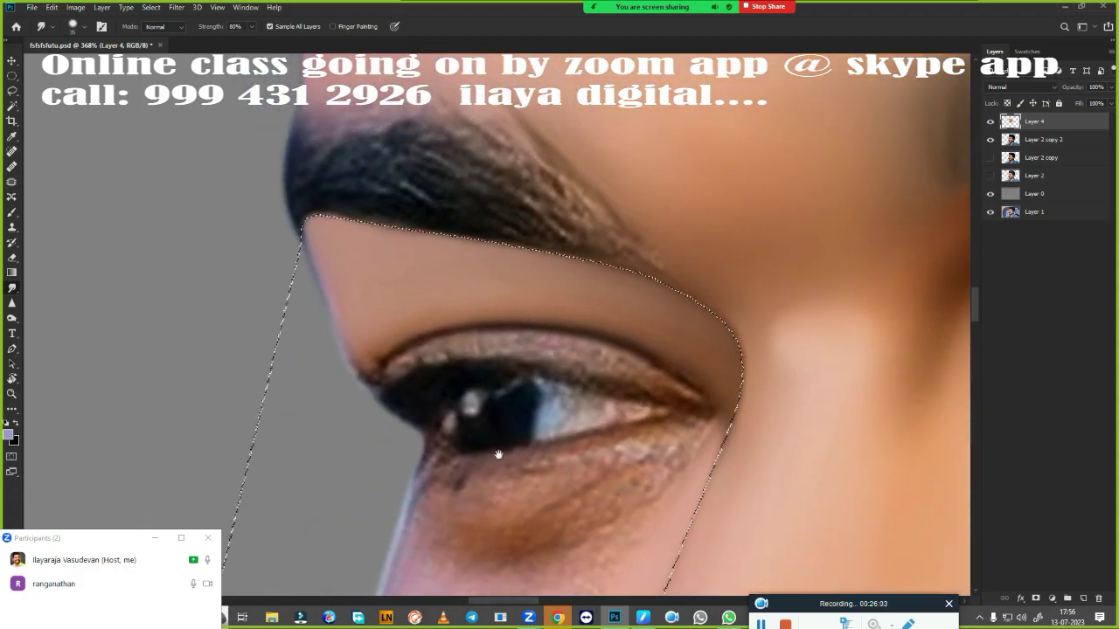
pyautogui.hotkey('shift', 'F6')
pyautogui.press('Return')
pyautogui.moveTo(315, 197); pyautogui.dragTo(407, 183)
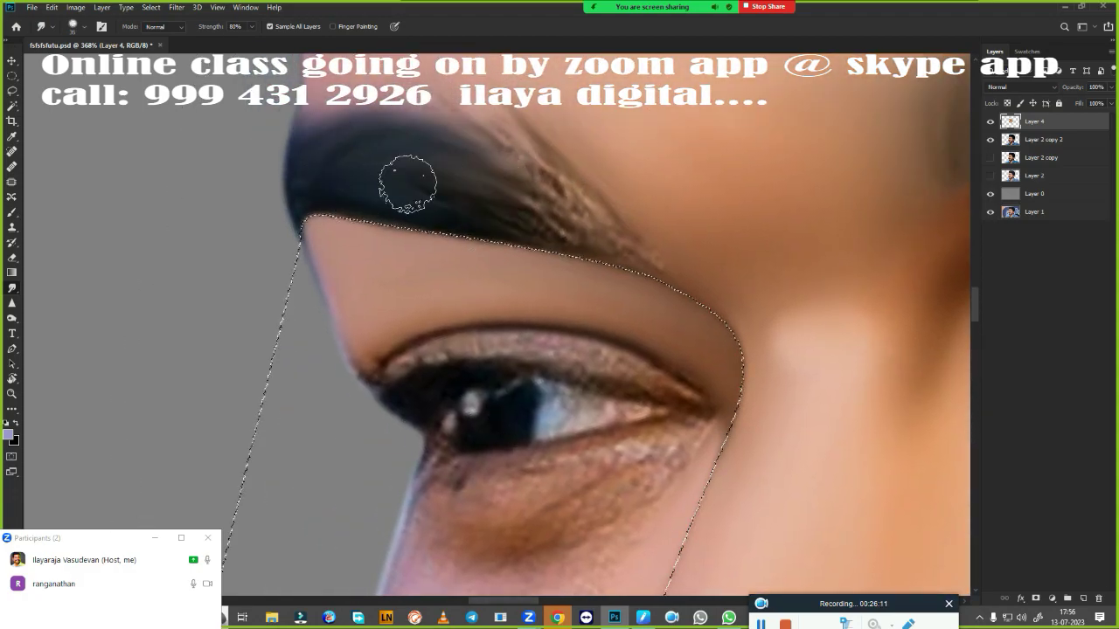
pyautogui.moveTo(437, 148); pyautogui.dragTo(612, 224)
pyautogui.moveTo(542, 193); pyautogui.dragTo(612, 245)
pyautogui.moveTo(427, 156)
pyautogui.mouseDown()
pyautogui.moveTo(586, 187)
pyautogui.moveTo(437, 201)
pyautogui.mouseUp()
pyautogui.scroll(-5, 437, 200)
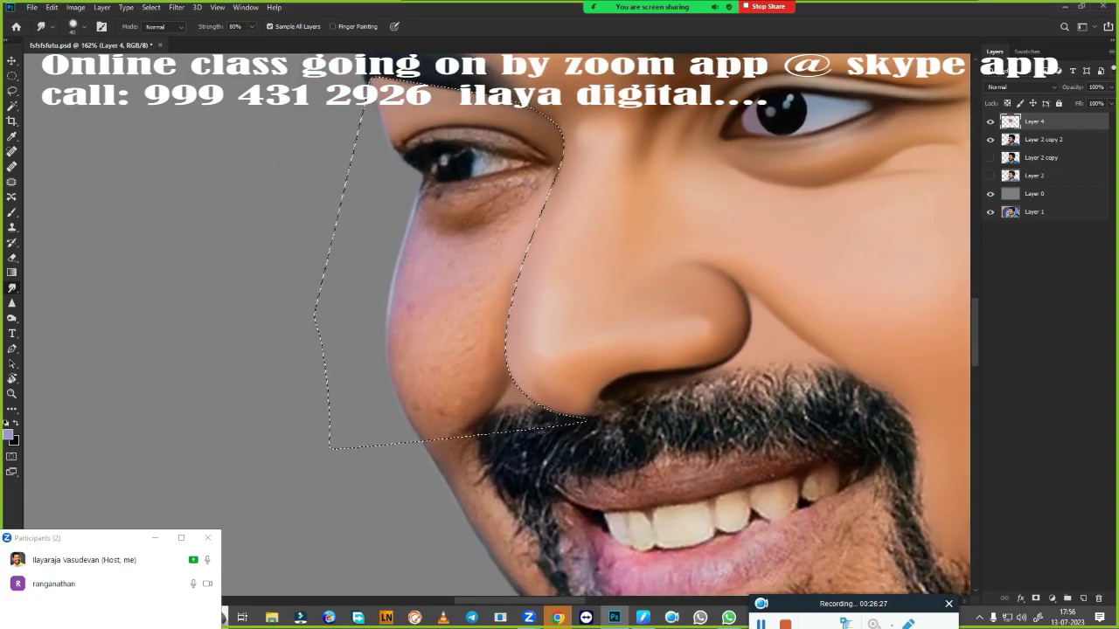
pyautogui.scroll(2, 614, 445)
pyautogui.scroll(3, 614, 445)
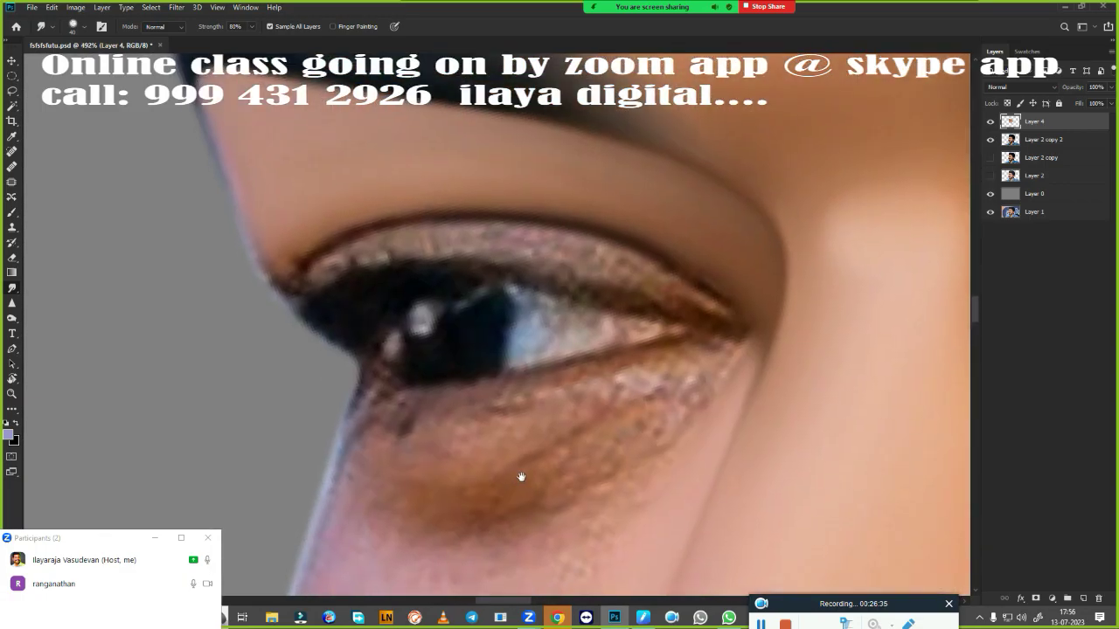
# - With the Mixer Brush, smooth the skin above the upper lashes and the outer eye corner
pyautogui.press('b')
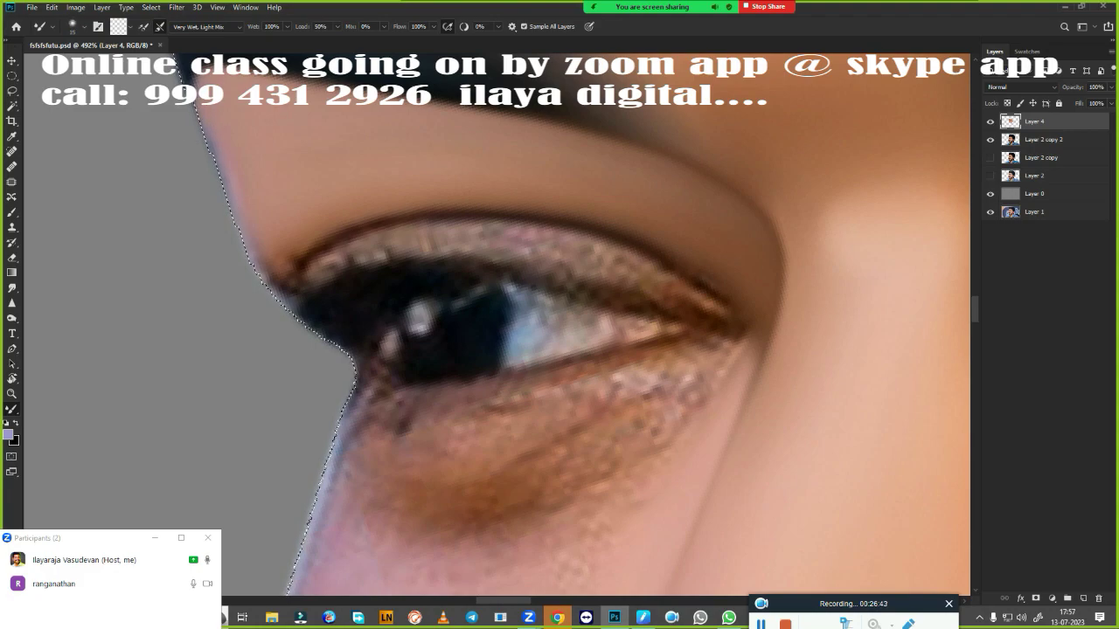
pyautogui.moveTo(261, 245); pyautogui.dragTo(299, 278)
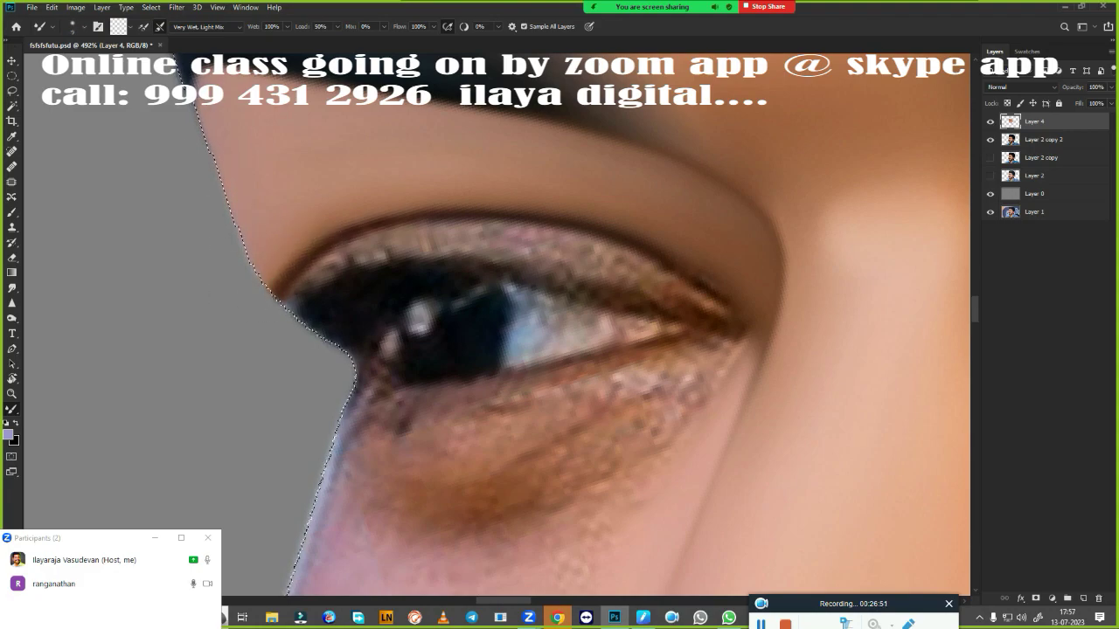
pyautogui.click(804, 224)
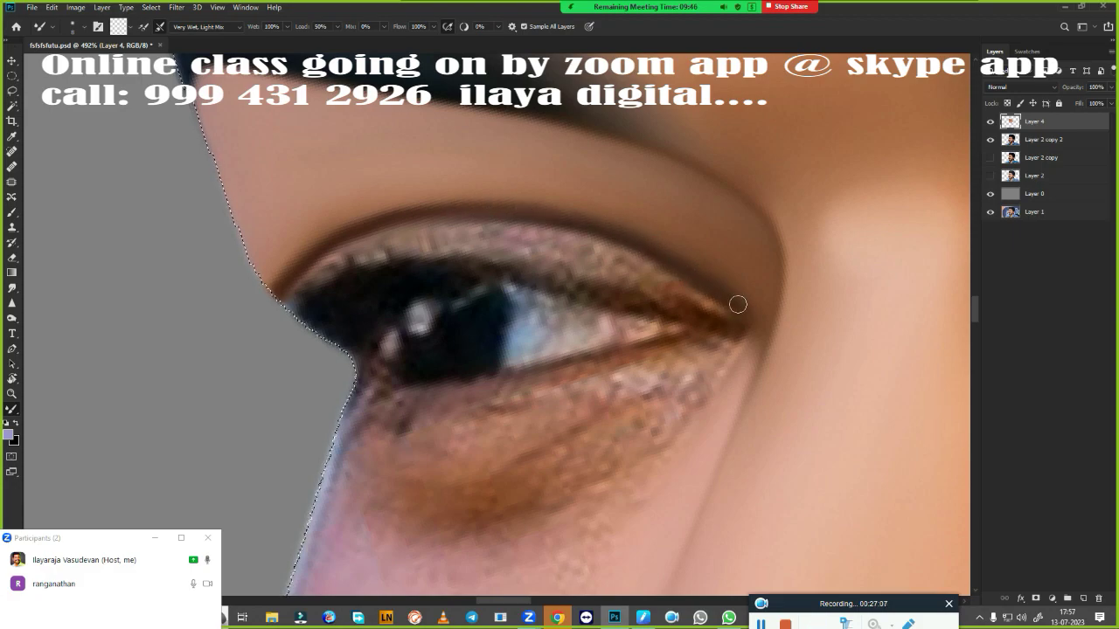
pyautogui.moveTo(738, 304); pyautogui.dragTo(743, 346)
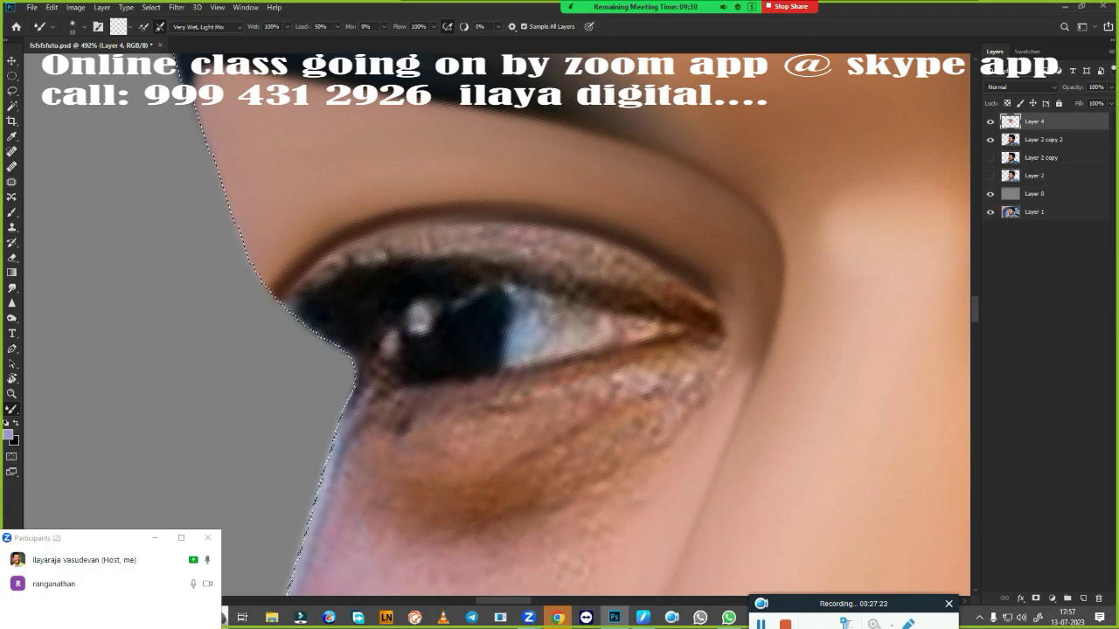
pyautogui.moveTo(588, 250)
pyautogui.mouseDown()
pyautogui.moveTo(691, 302)
pyautogui.moveTo(579, 263)
pyautogui.mouseUp()
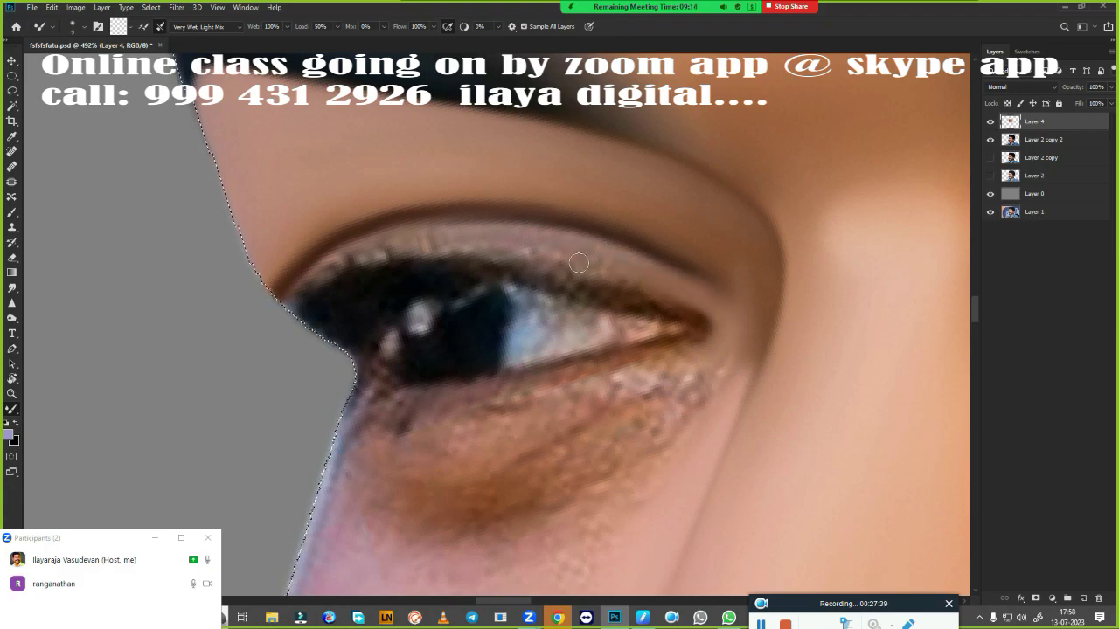
# - Paint the upper and lower lash lines into dark, clean outlines and smooth the crease
pyautogui.moveTo(451, 245)
pyautogui.mouseDown()
pyautogui.moveTo(410, 234)
pyautogui.moveTo(272, 328)
pyautogui.mouseUp()
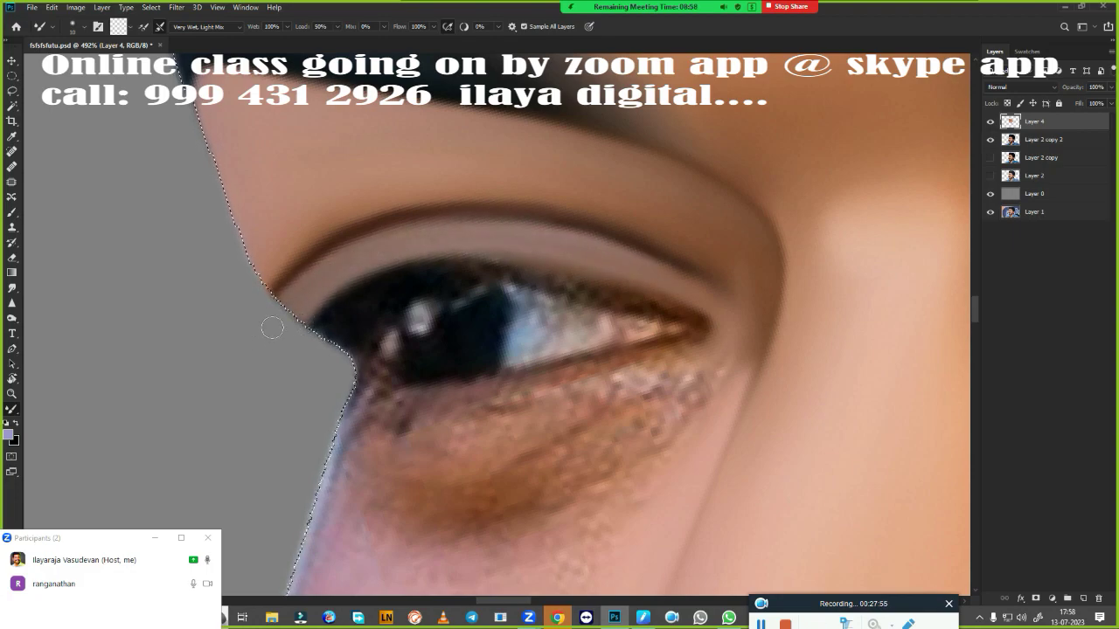
pyautogui.moveTo(726, 292); pyautogui.dragTo(629, 245)
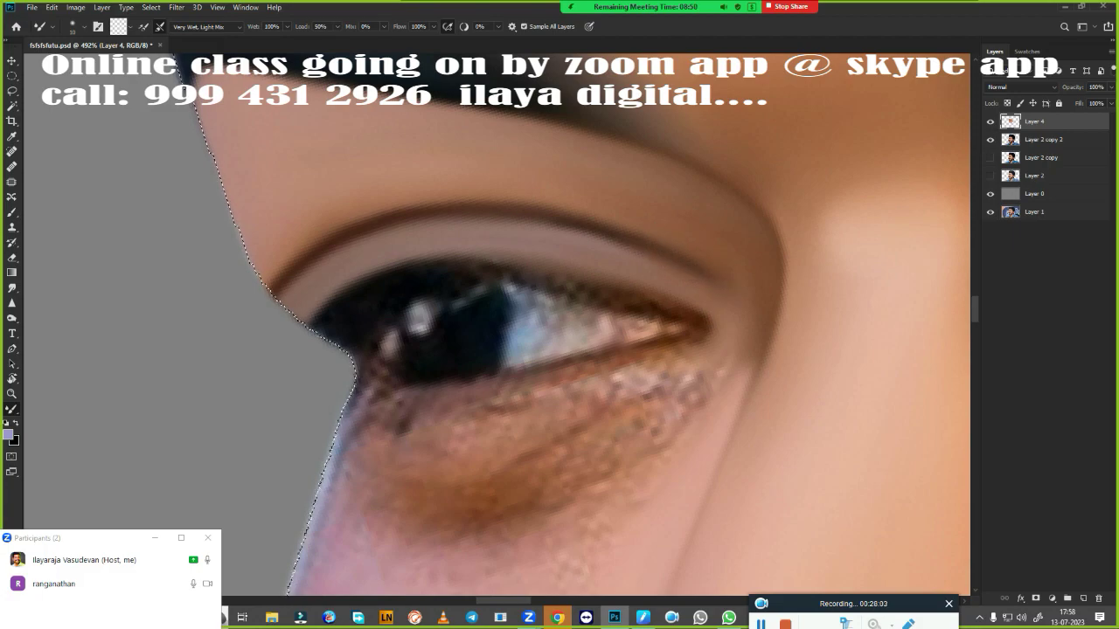
pyautogui.moveTo(489, 261)
pyautogui.mouseDown()
pyautogui.moveTo(691, 314)
pyautogui.moveTo(668, 344)
pyautogui.moveTo(473, 388)
pyautogui.mouseUp()
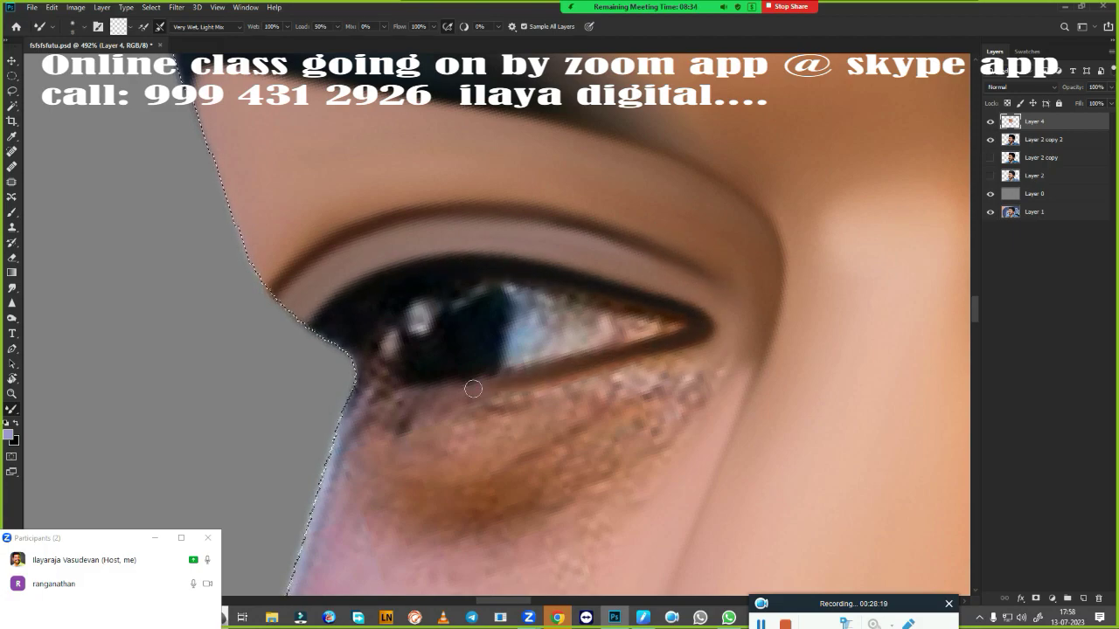
pyautogui.moveTo(347, 365); pyautogui.dragTo(490, 385)
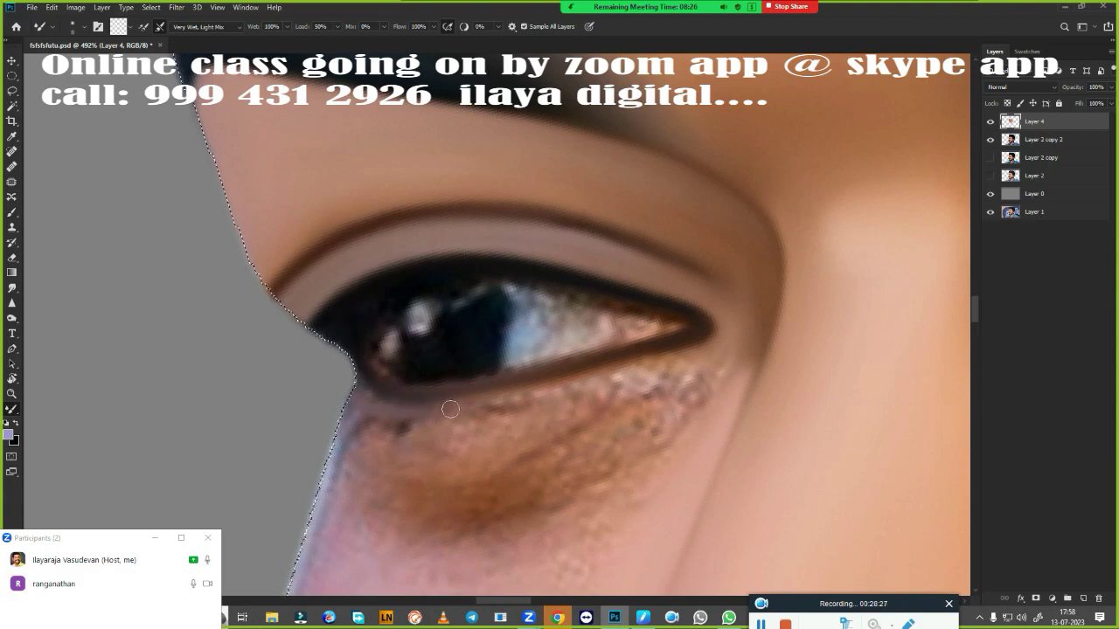
# - Smudge the cheek, jaw, and skin beside the nose and moustache along the face outline
pyautogui.scroll(-3, 524, 395)
pyautogui.scroll(-3, 524, 396)
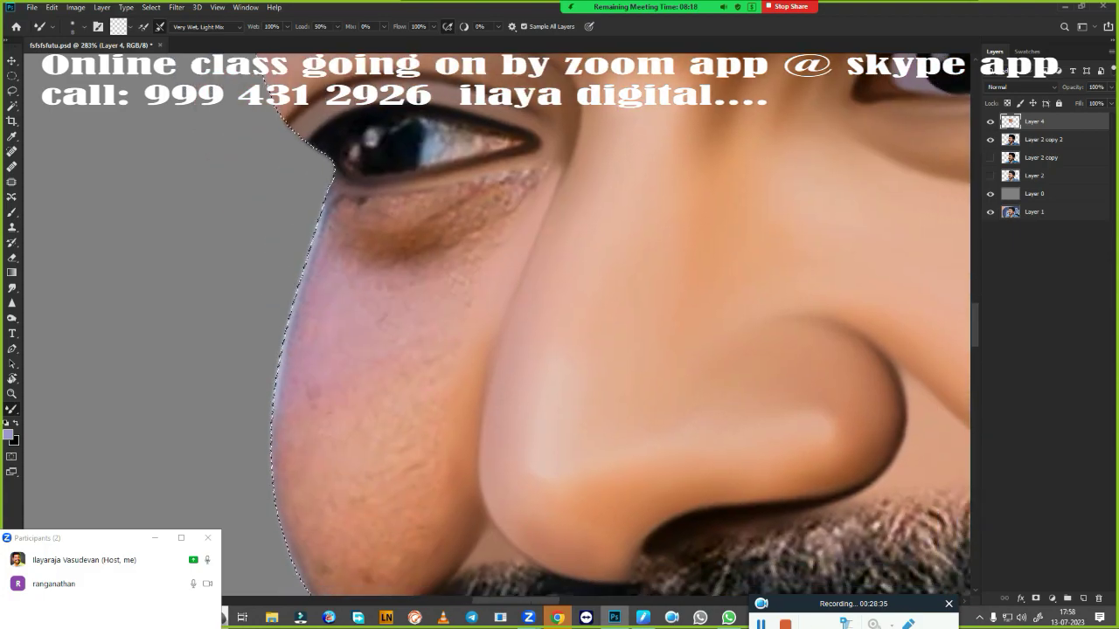
pyautogui.click(11, 288)
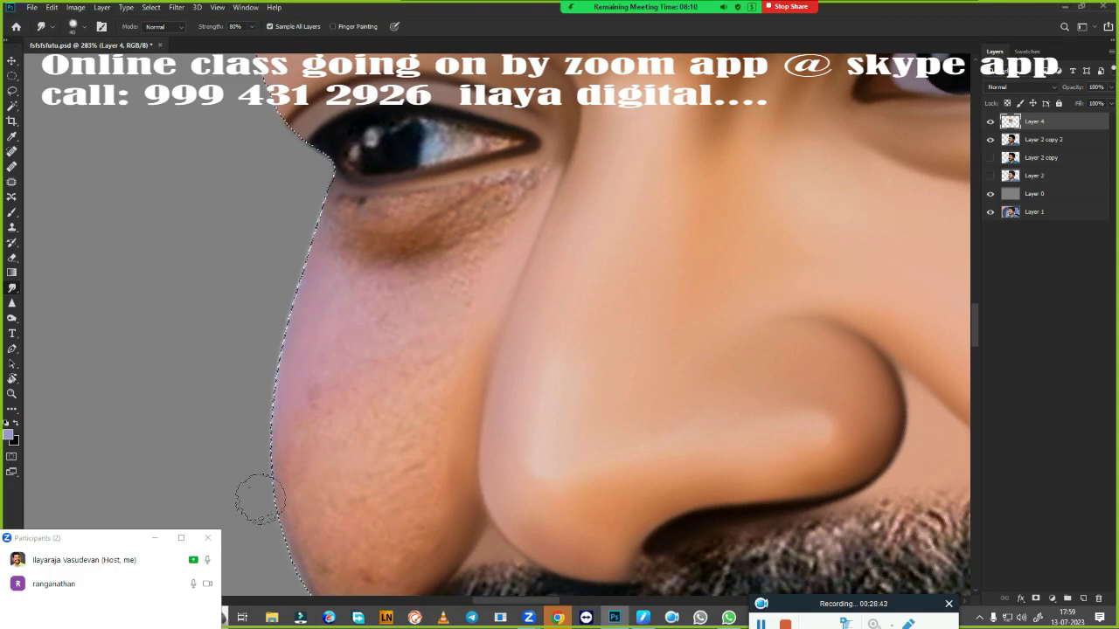
pyautogui.moveTo(417, 427); pyautogui.dragTo(417, 235)
pyautogui.moveTo(379, 524); pyautogui.dragTo(318, 372)
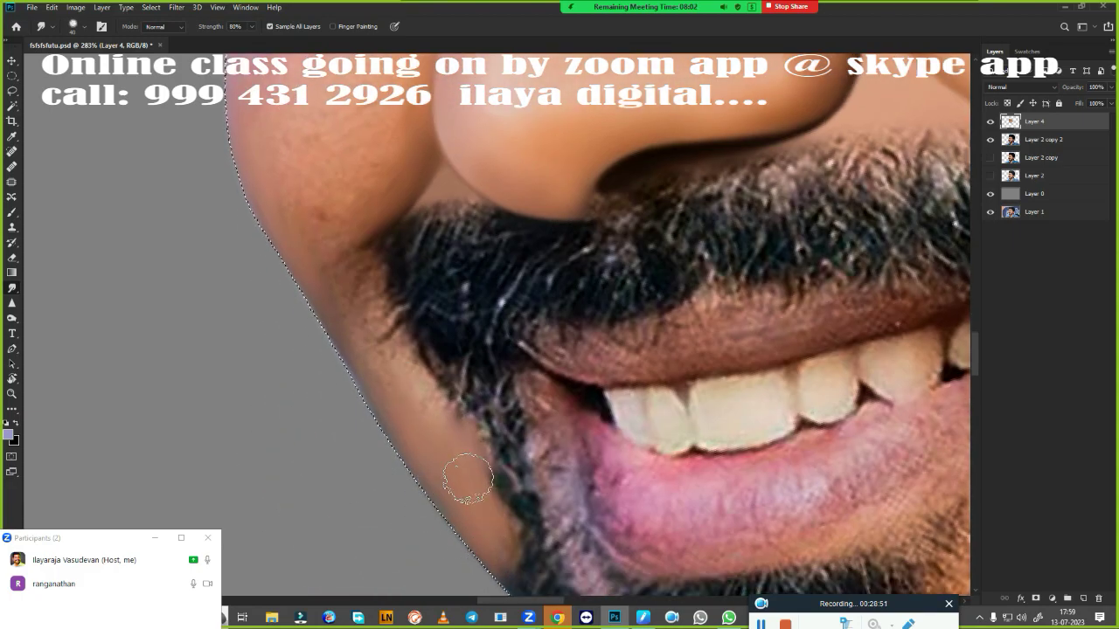
pyautogui.moveTo(369, 201)
pyautogui.mouseDown()
pyautogui.moveTo(429, 375)
pyautogui.moveTo(402, 448)
pyautogui.mouseUp()
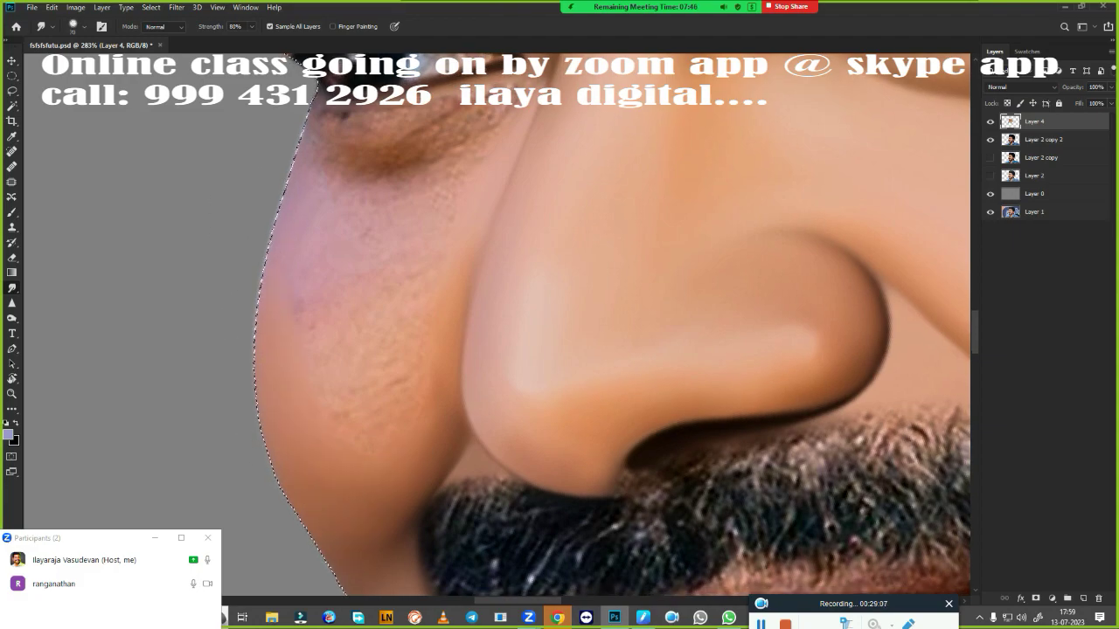
pyautogui.moveTo(312, 449); pyautogui.dragTo(288, 251)
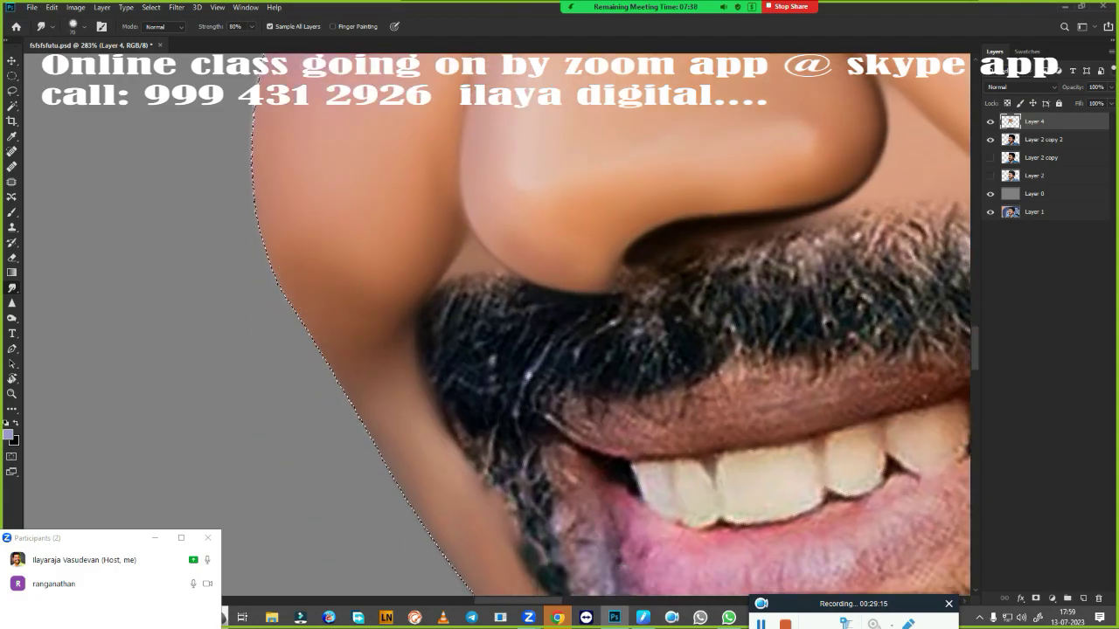
pyautogui.scroll(-5, 394, 428)
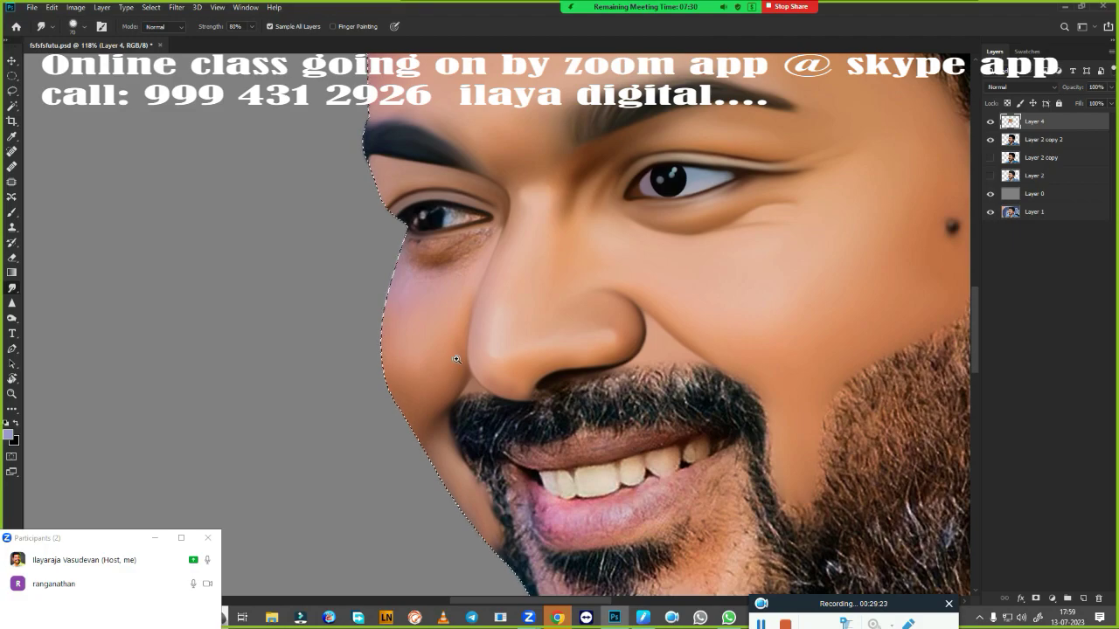
pyautogui.scroll(6, 491, 436)
# - Turn the under-eye path into a 2-pixel feathered selection and smudge the skin inside it
pyautogui.hotkey('ctrl', 'd')
pyautogui.press('p')
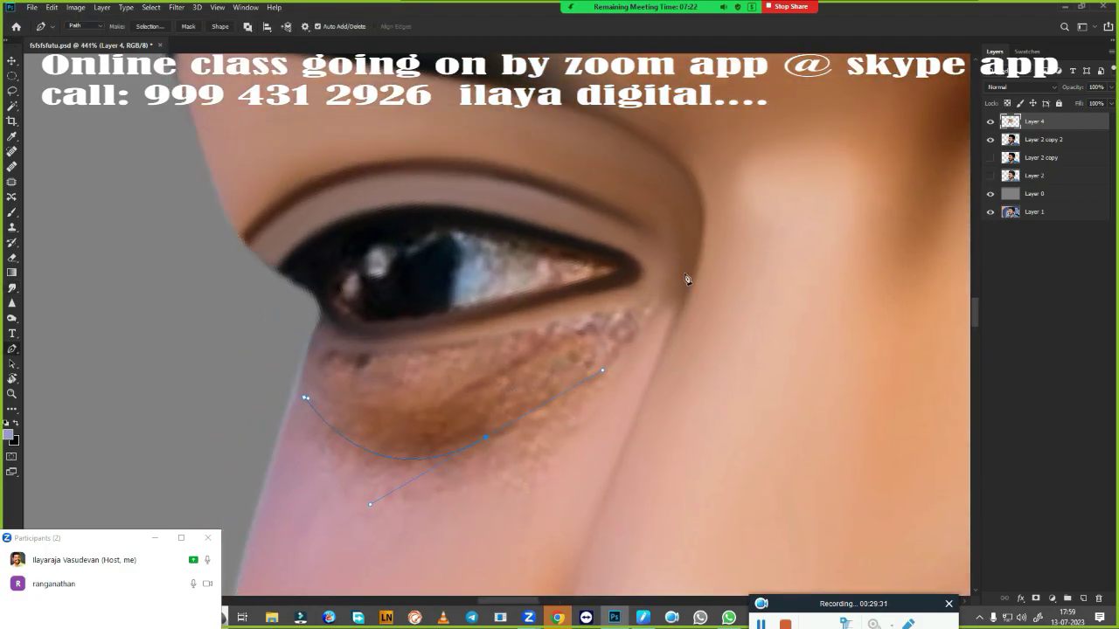
pyautogui.hotkey('ctrl', 'Return')
pyautogui.hotkey('shift', 'F6')
pyautogui.press('Return')
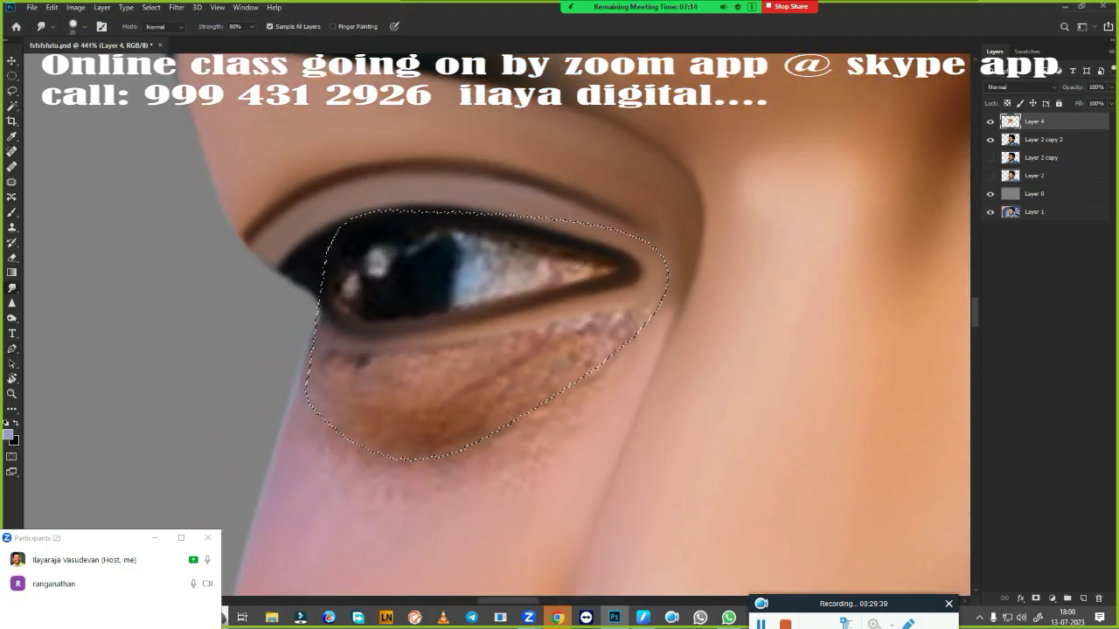
pyautogui.press('r')
pyautogui.moveTo(472, 434); pyautogui.dragTo(632, 332)
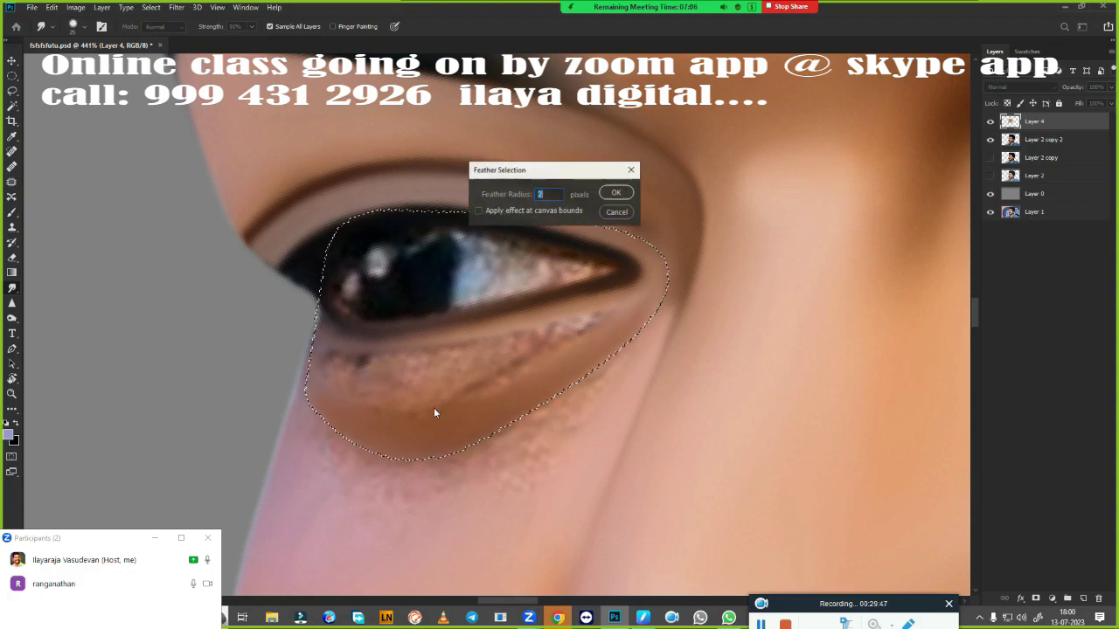
pyautogui.moveTo(433, 408)
pyautogui.mouseDown()
pyautogui.moveTo(318, 450)
pyautogui.moveTo(595, 387)
pyautogui.moveTo(422, 496)
pyautogui.mouseUp()
# - Deselect and smooth the speckled skin along the lower eyelid
pyautogui.hotkey('ctrl', 'd')
pyautogui.scroll(-3, 423, 497)
pyautogui.scroll(2, 604, 294)
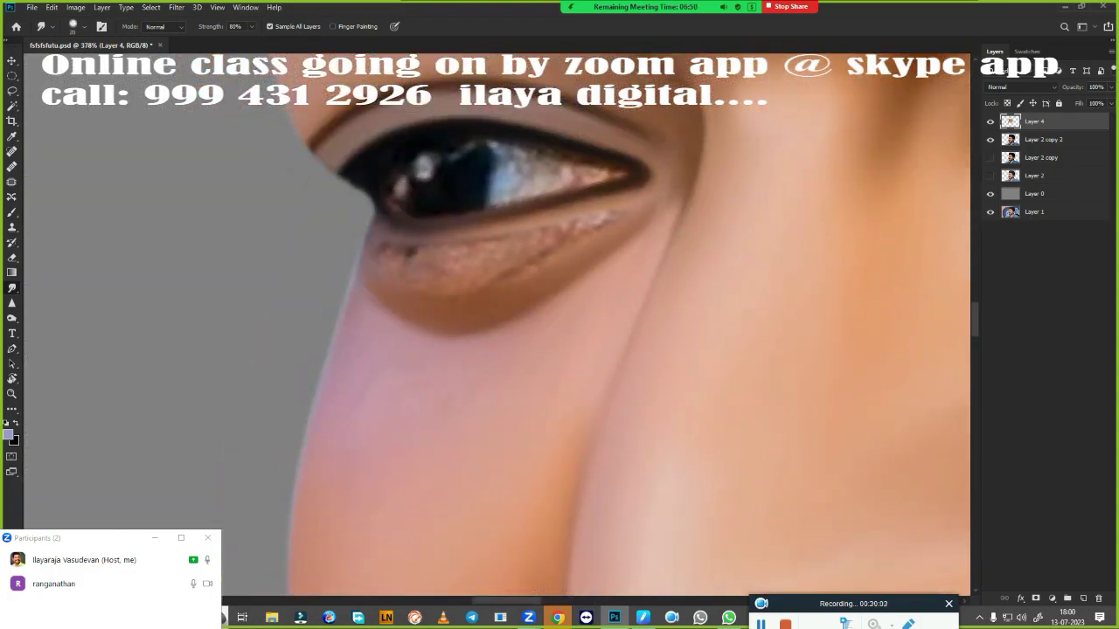
pyautogui.moveTo(397, 251)
pyautogui.mouseDown()
pyautogui.moveTo(559, 223)
pyautogui.moveTo(520, 241)
pyautogui.mouseUp()
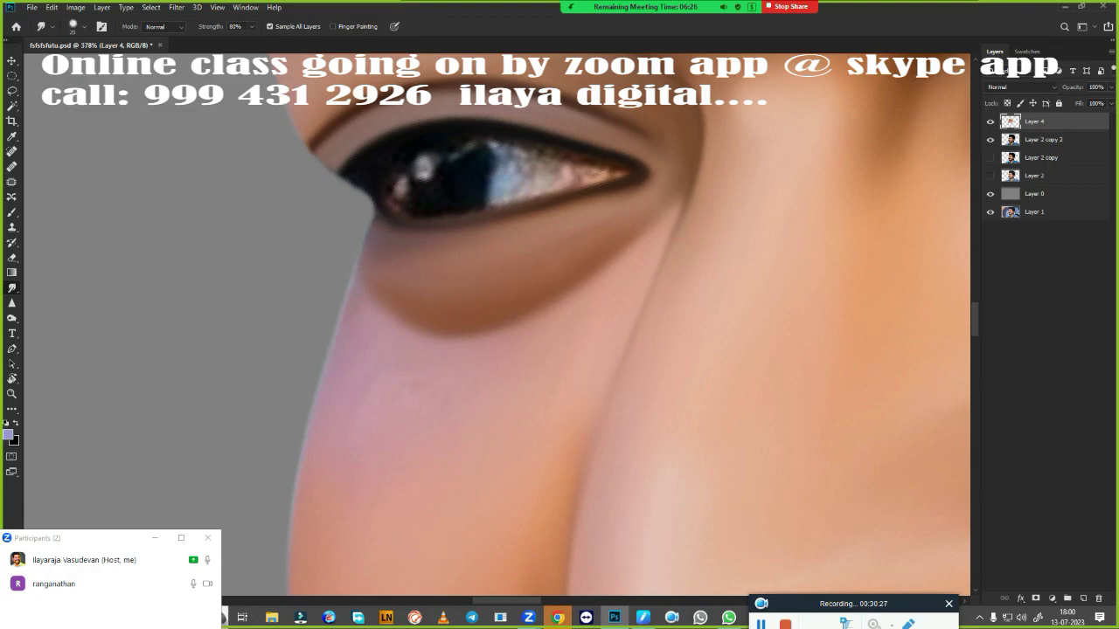
pyautogui.scroll(-3, 512, 399)
pyautogui.scroll(4, 513, 400)
# - Darken the left iris evenly and smooth the eye white inside an elliptical selection
pyautogui.press('m')
pyautogui.moveTo(435, 393); pyautogui.dragTo(456, 387)
pyautogui.press('r')
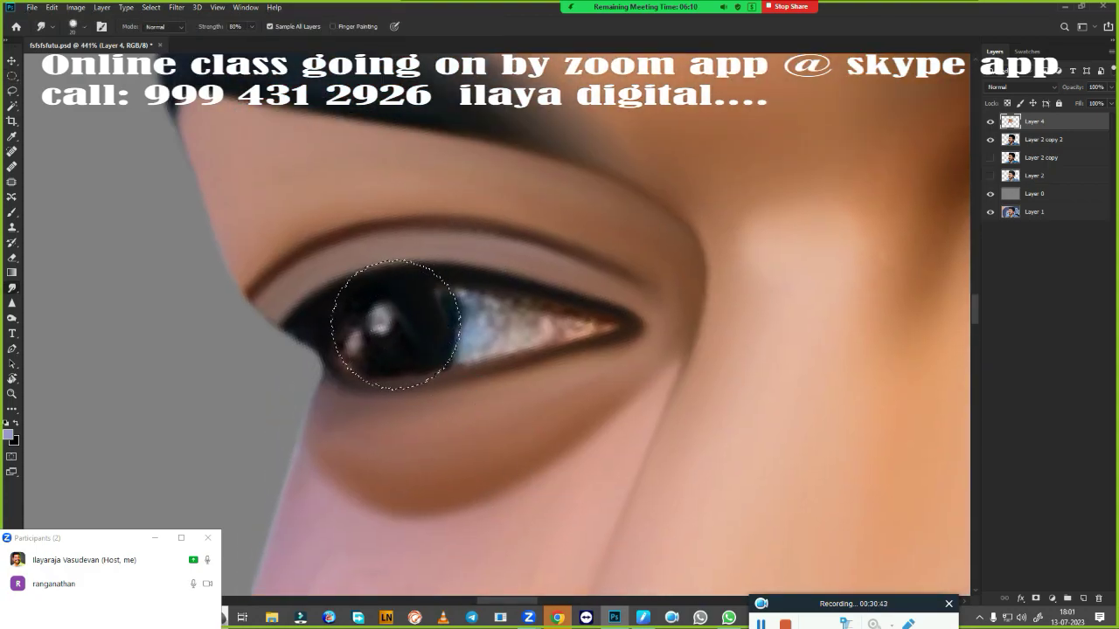
pyautogui.moveTo(406, 337); pyautogui.dragTo(450, 346)
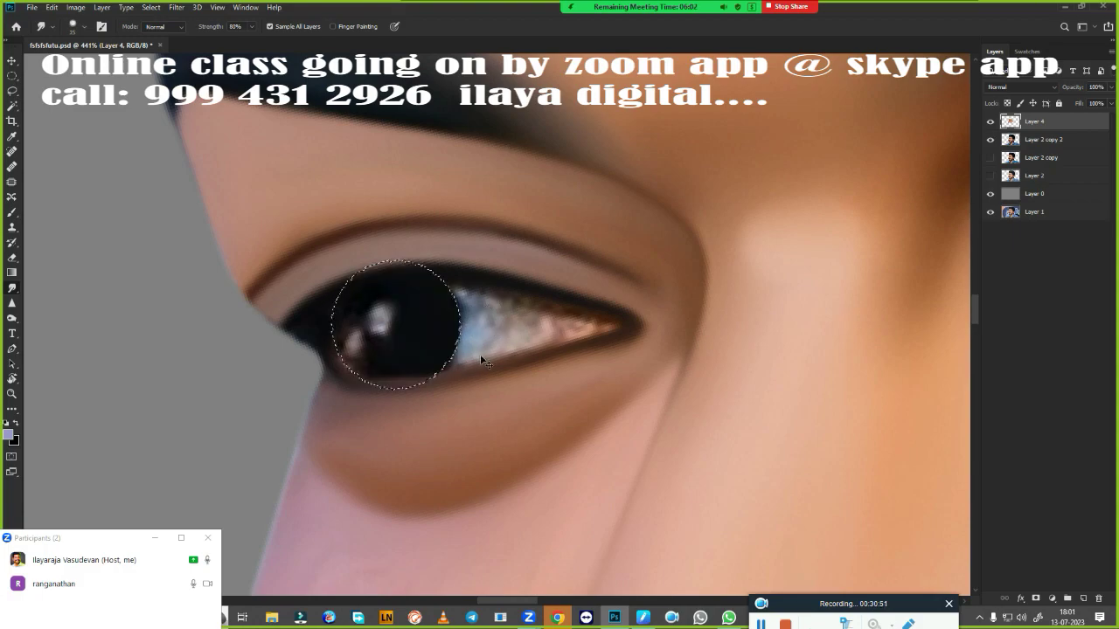
pyautogui.moveTo(493, 330)
pyautogui.mouseDown()
pyautogui.moveTo(463, 341)
pyautogui.moveTo(460, 292)
pyautogui.moveTo(499, 324)
pyautogui.moveTo(457, 336)
pyautogui.mouseUp()
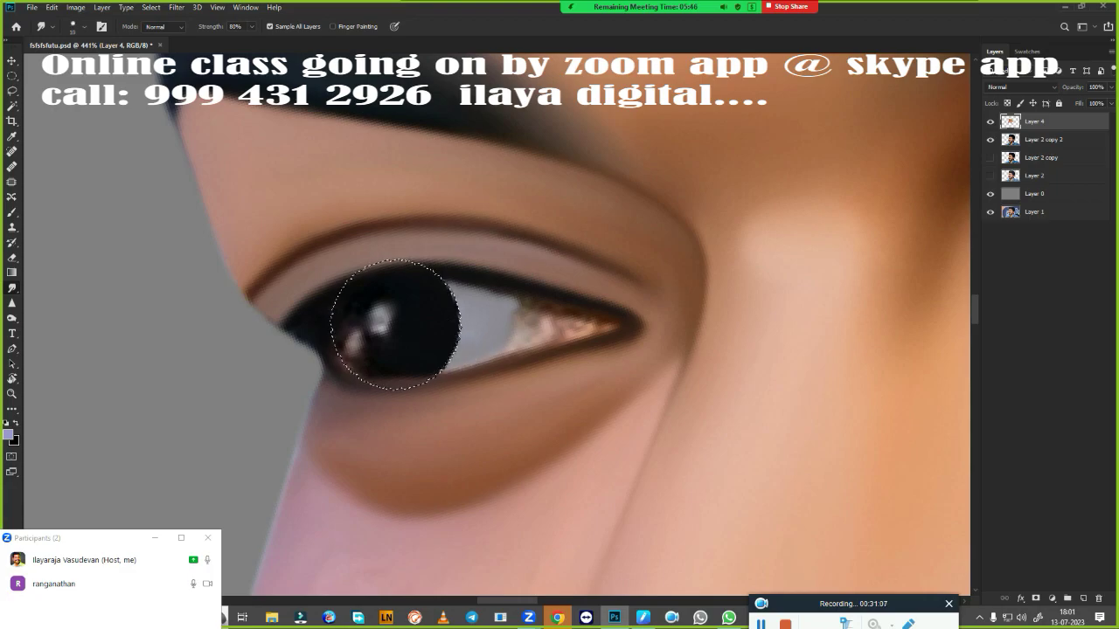
pyautogui.scroll(-5, 449, 350)
pyautogui.scroll(4, 440, 353)
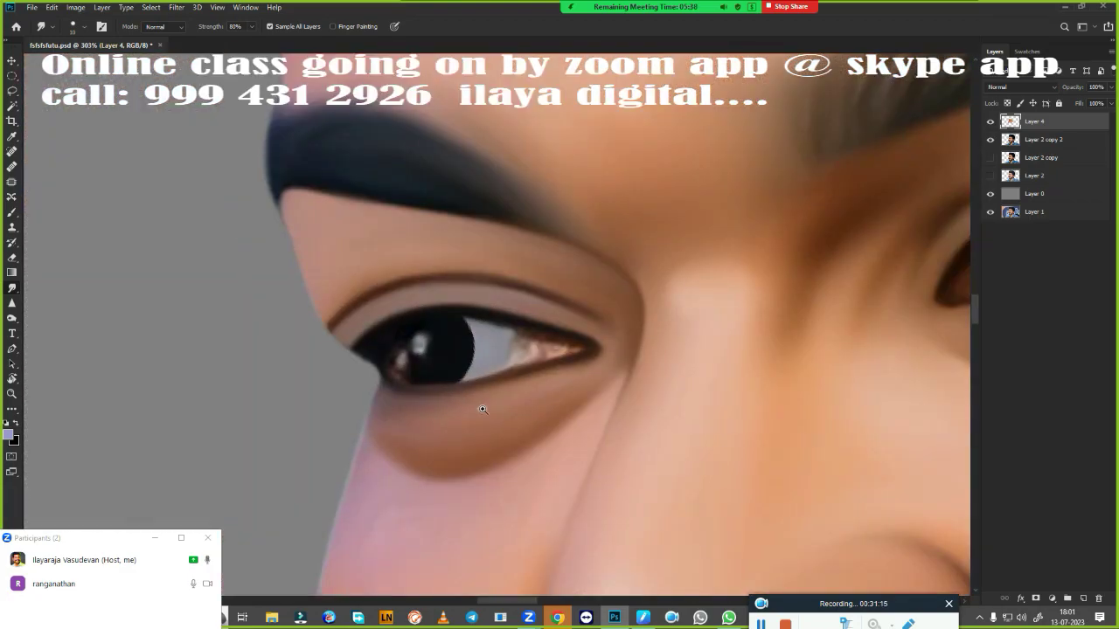
# - Reselect the iris as a circle and smudge its left edge round
pyautogui.press('m')
pyautogui.hotkey('ctrl', 'd')
pyautogui.moveTo(393, 288); pyautogui.dragTo(503, 398)
pyautogui.press('r')
pyautogui.scroll(3, 402, 371)
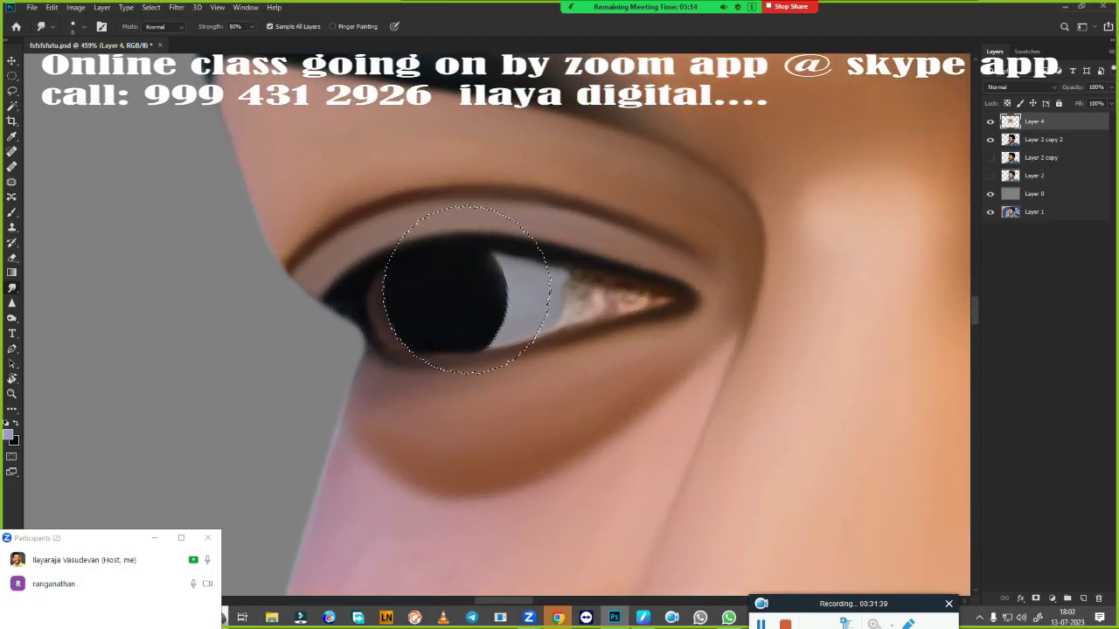
pyautogui.moveTo(385, 288); pyautogui.dragTo(383, 326)
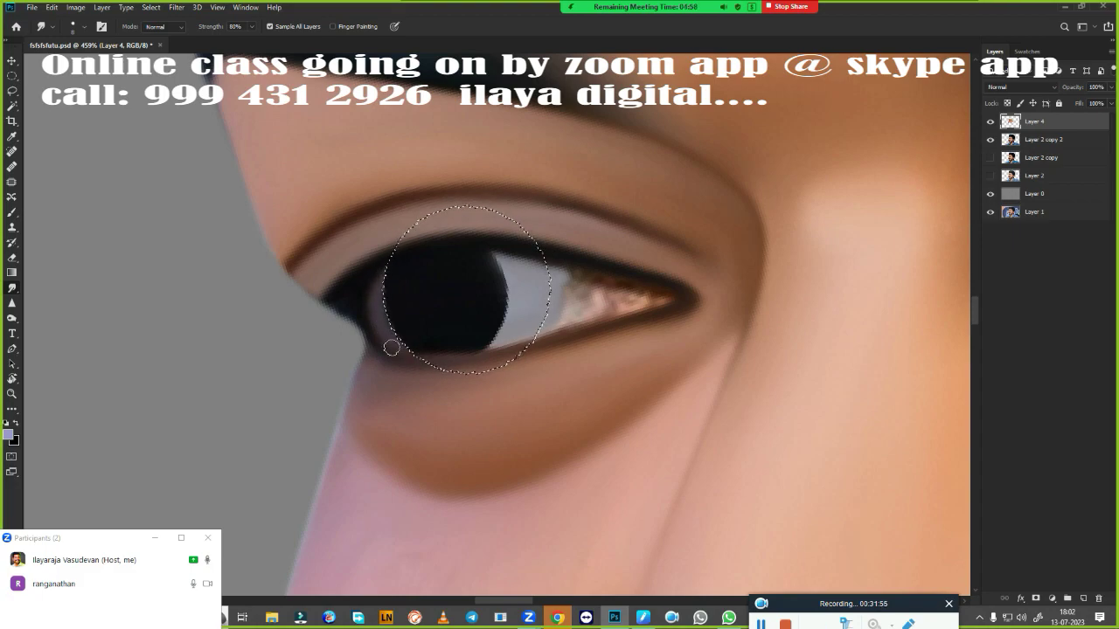
pyautogui.hotkey('ctrl', 'd')
# - Smudge the inner eye corner to extend the white, then begin lassoing the right eye's catchlights
pyautogui.scroll(-3, 631, 399)
pyautogui.scroll(2, 631, 399)
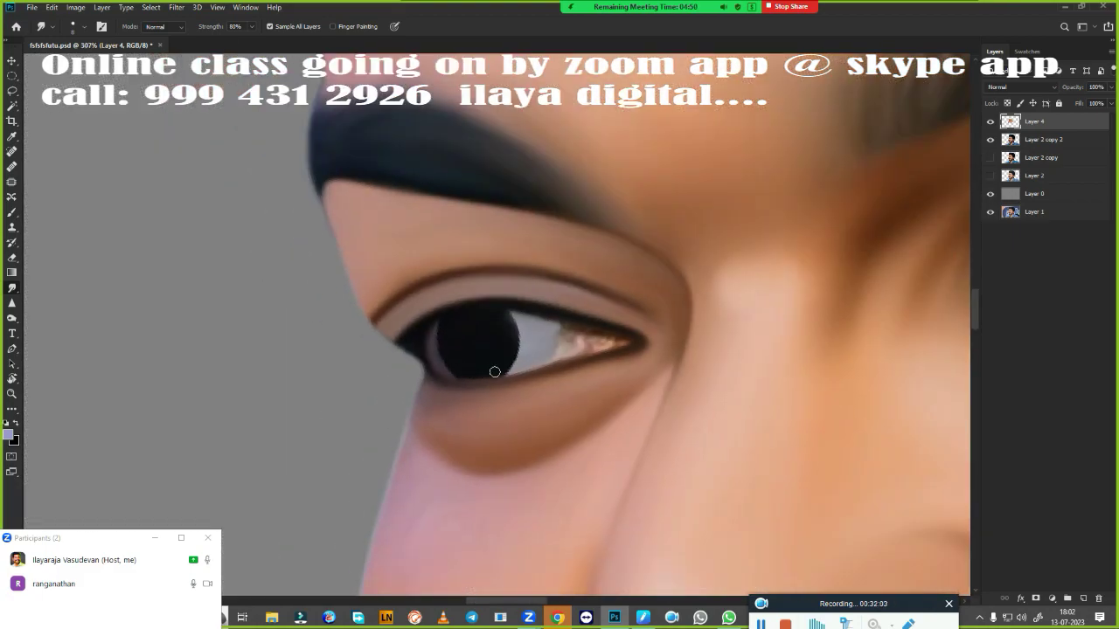
pyautogui.scroll(1, 526, 415)
pyautogui.scroll(1, 526, 415)
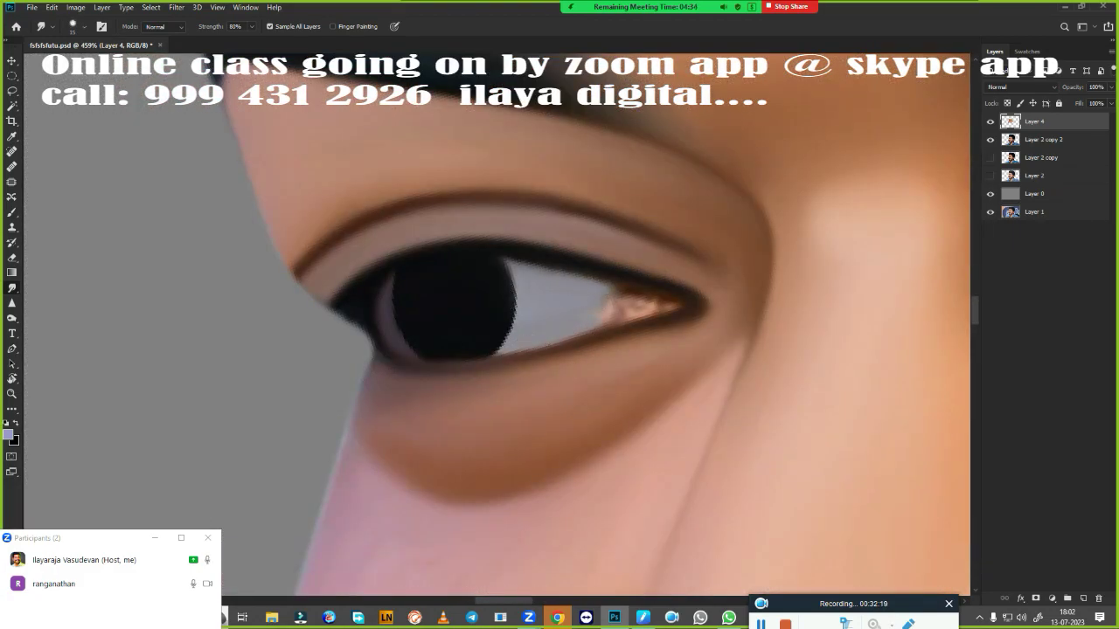
pyautogui.moveTo(599, 305); pyautogui.dragTo(654, 300)
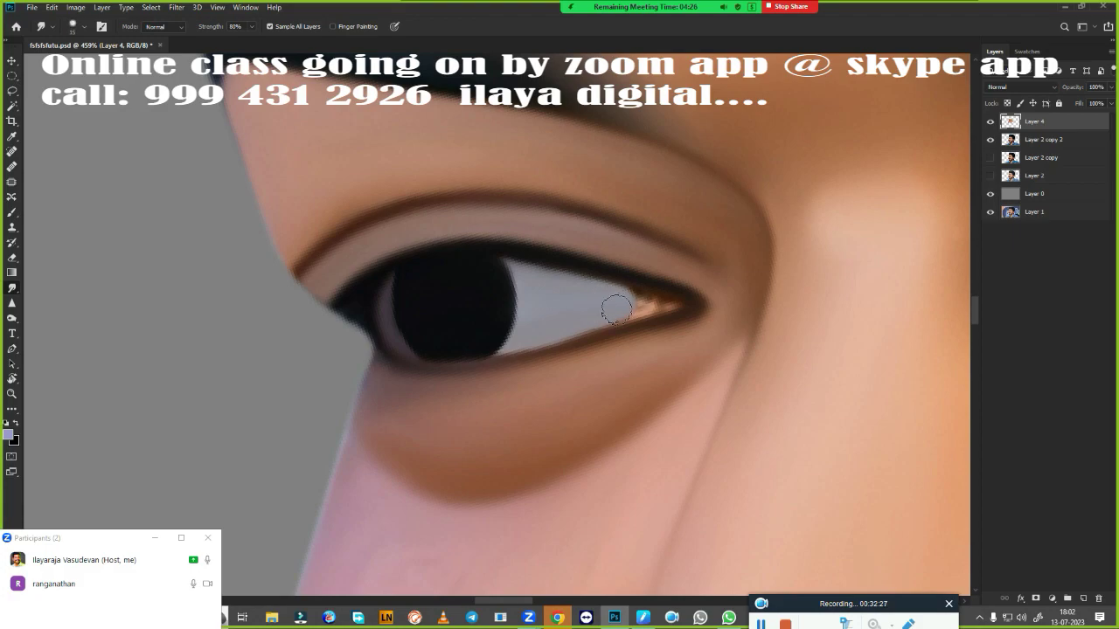
pyautogui.scroll(-2, 653, 334)
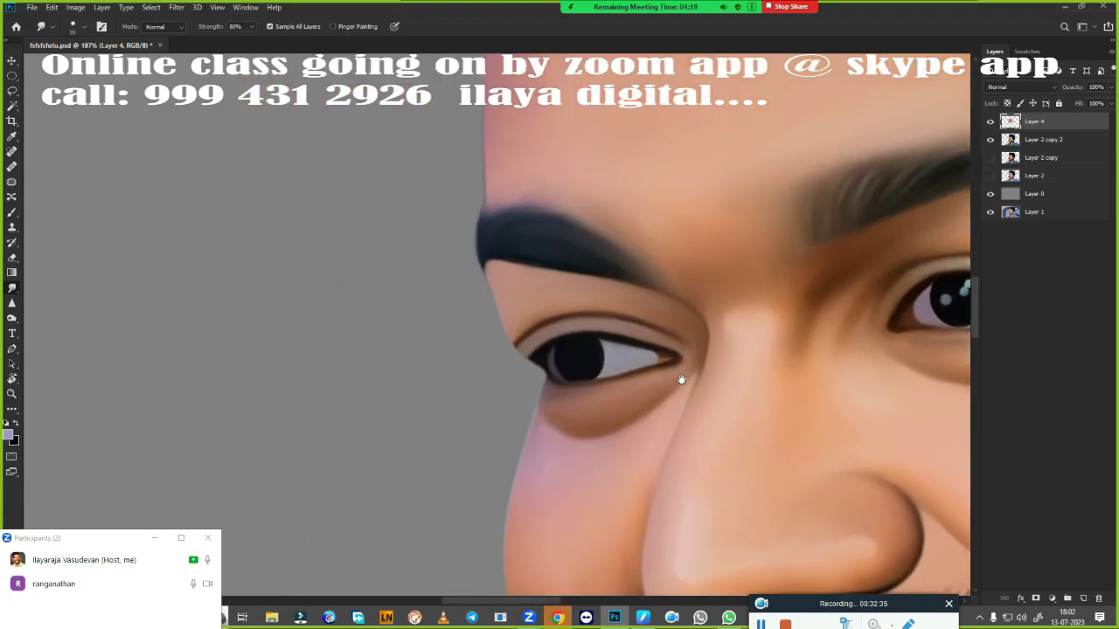
pyautogui.scroll(-1, 685, 380)
pyautogui.press('l')
pyautogui.moveTo(718, 359); pyautogui.dragTo(739, 330)
# - Copy the catchlights to a new layer, place them on the left eye, and merge down
pyautogui.hotkey('ctrl', 'j')
pyautogui.press('v')
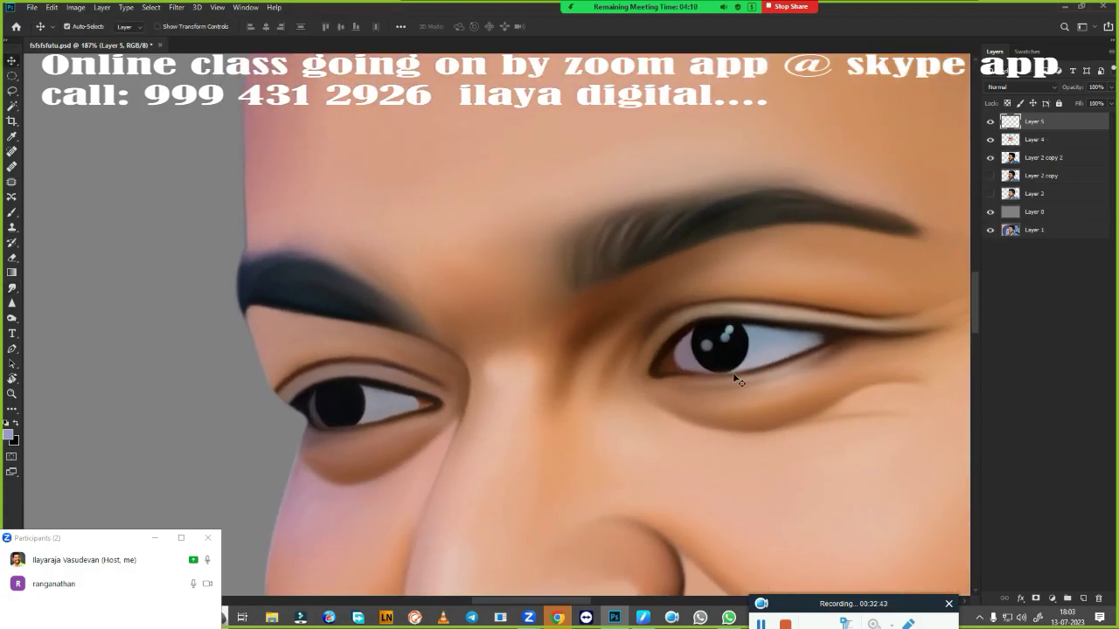
pyautogui.moveTo(737, 375); pyautogui.dragTo(422, 424)
pyautogui.hotkey('ctrl', 'e')
pyautogui.scroll(-4, 710, 337)
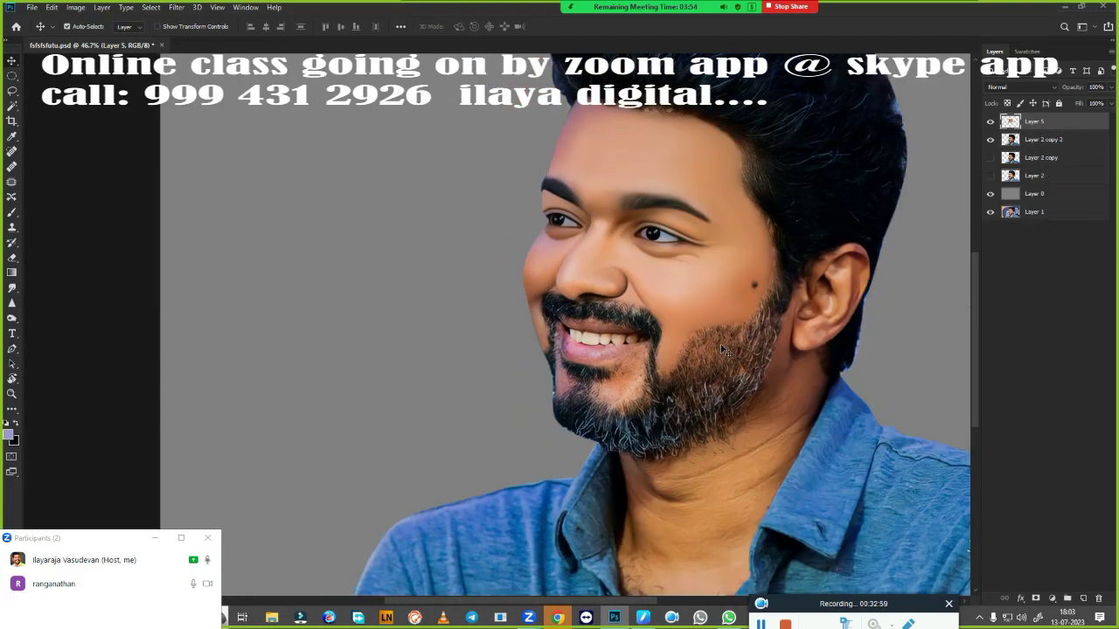
pyautogui.scroll(3, 722, 350)
pyautogui.scroll(3, 717, 394)
# - Smudge the front and neighbouring teeth into smooth, clean painted shapes
pyautogui.press('r')
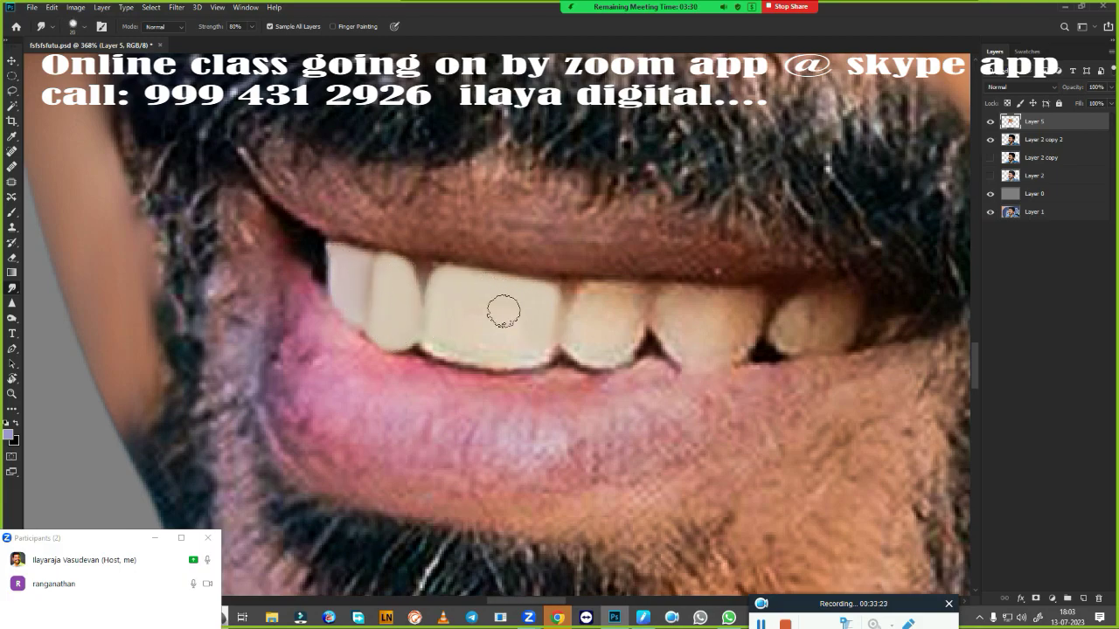
pyautogui.moveTo(534, 353); pyautogui.dragTo(435, 341)
pyautogui.moveTo(586, 332)
pyautogui.mouseDown()
pyautogui.moveTo(577, 294)
pyautogui.moveTo(624, 312)
pyautogui.moveTo(633, 350)
pyautogui.mouseUp()
pyautogui.moveTo(573, 312); pyautogui.dragTo(612, 354)
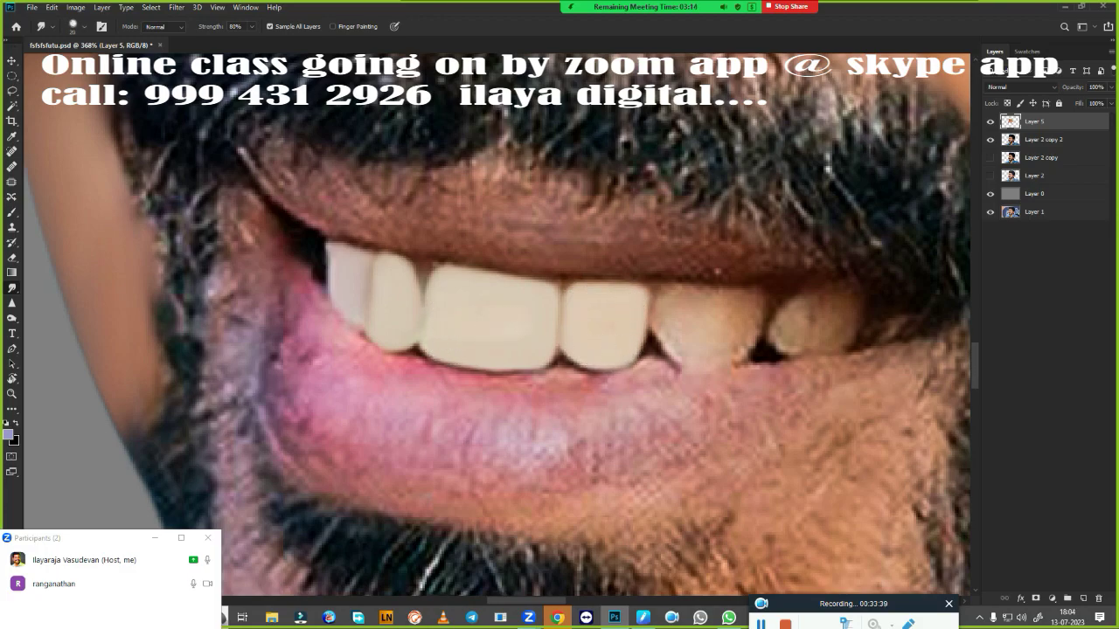
pyautogui.moveTo(660, 323)
pyautogui.mouseDown()
pyautogui.moveTo(667, 305)
pyautogui.moveTo(757, 297)
pyautogui.moveTo(739, 358)
pyautogui.moveTo(762, 298)
pyautogui.moveTo(831, 297)
pyautogui.moveTo(787, 337)
pyautogui.moveTo(848, 302)
pyautogui.moveTo(769, 336)
pyautogui.mouseUp()
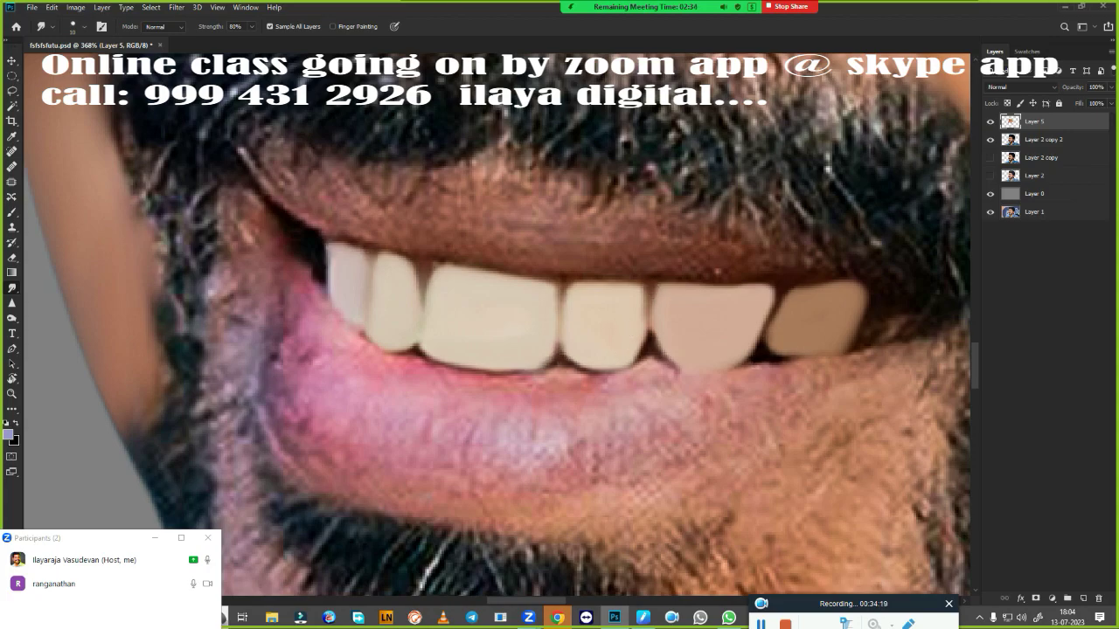
# - Smooth the upper lip, its left corner and the lower lip edge
pyautogui.moveTo(262, 175)
pyautogui.mouseDown()
pyautogui.moveTo(737, 269)
pyautogui.moveTo(472, 201)
pyautogui.moveTo(754, 250)
pyautogui.moveTo(550, 231)
pyautogui.mouseUp()
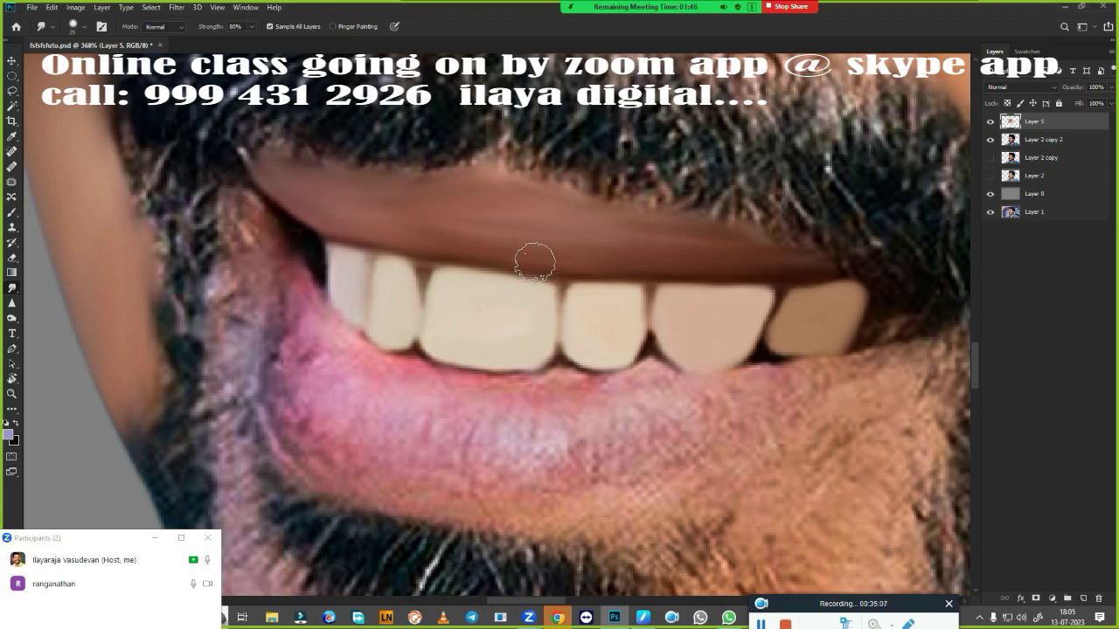
pyautogui.moveTo(501, 220); pyautogui.dragTo(415, 222)
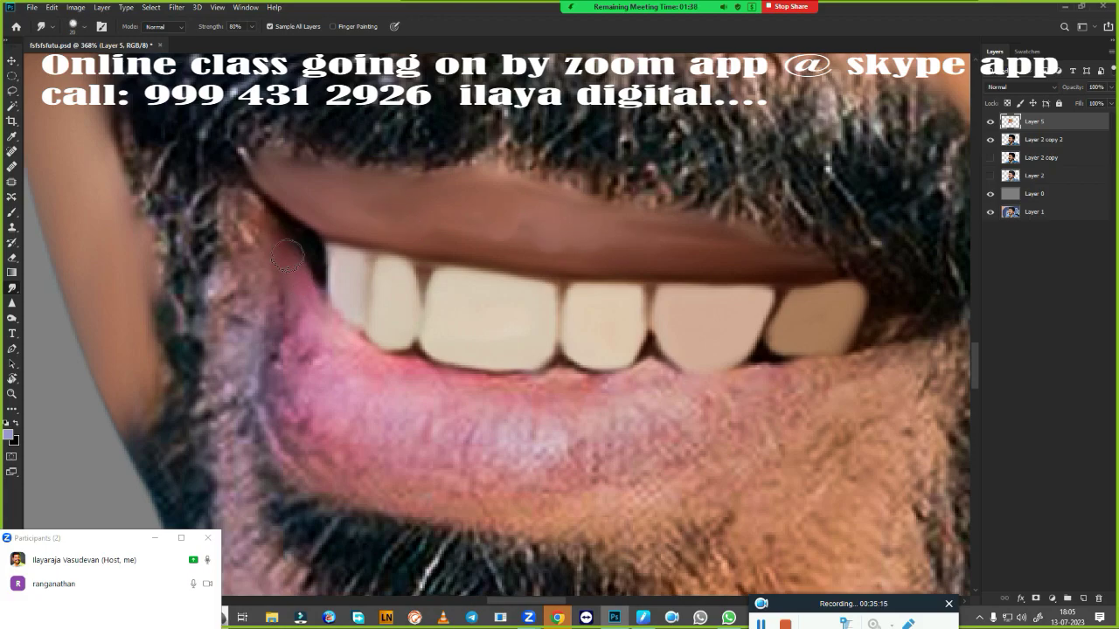
pyautogui.moveTo(289, 256)
pyautogui.mouseDown()
pyautogui.moveTo(315, 310)
pyautogui.moveTo(399, 370)
pyautogui.moveTo(532, 387)
pyautogui.moveTo(778, 374)
pyautogui.moveTo(905, 330)
pyautogui.mouseUp()
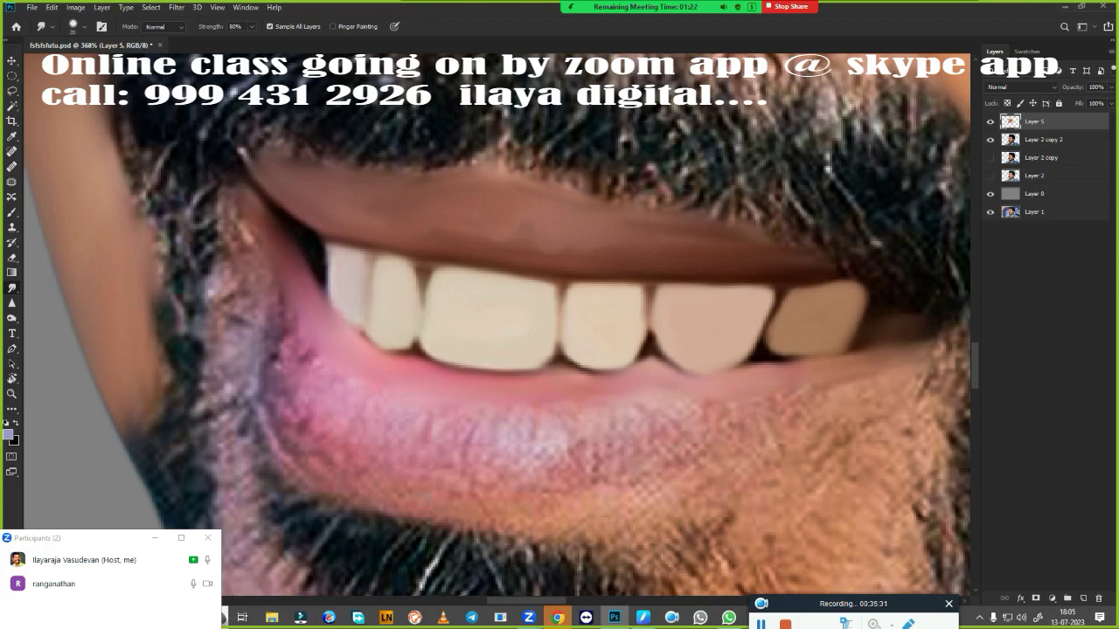
pyautogui.scroll(-3, 402, 310)
# - Trace the lower lip with the Pen tool and turn it into a feathered selection
pyautogui.press('p')
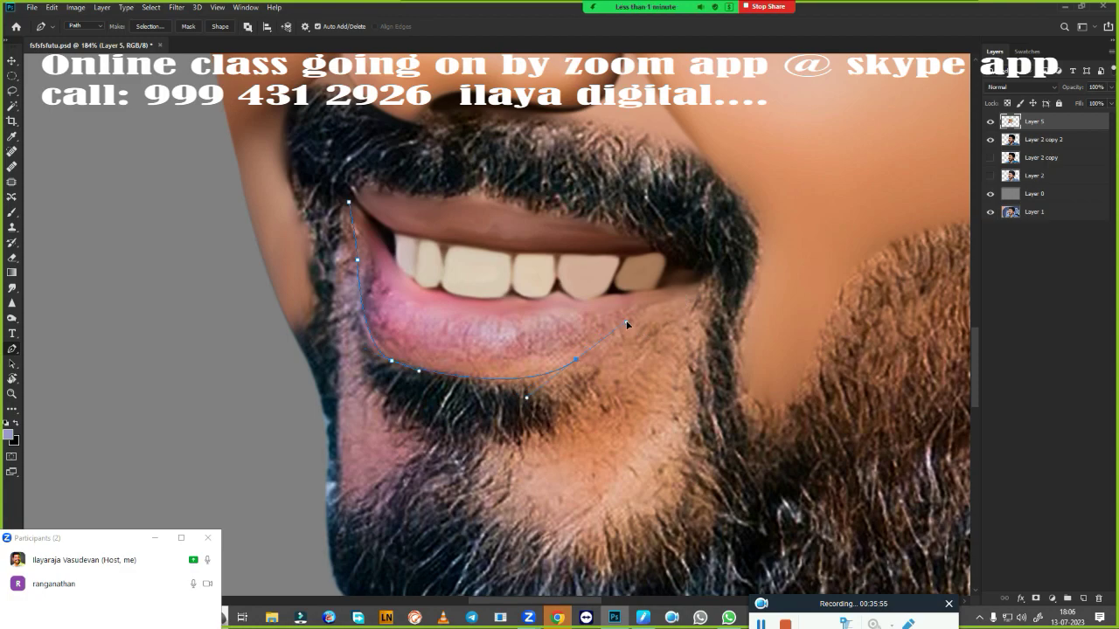
pyautogui.hotkey('ctrl', 'z')
pyautogui.hotkey('shift', 'F6')
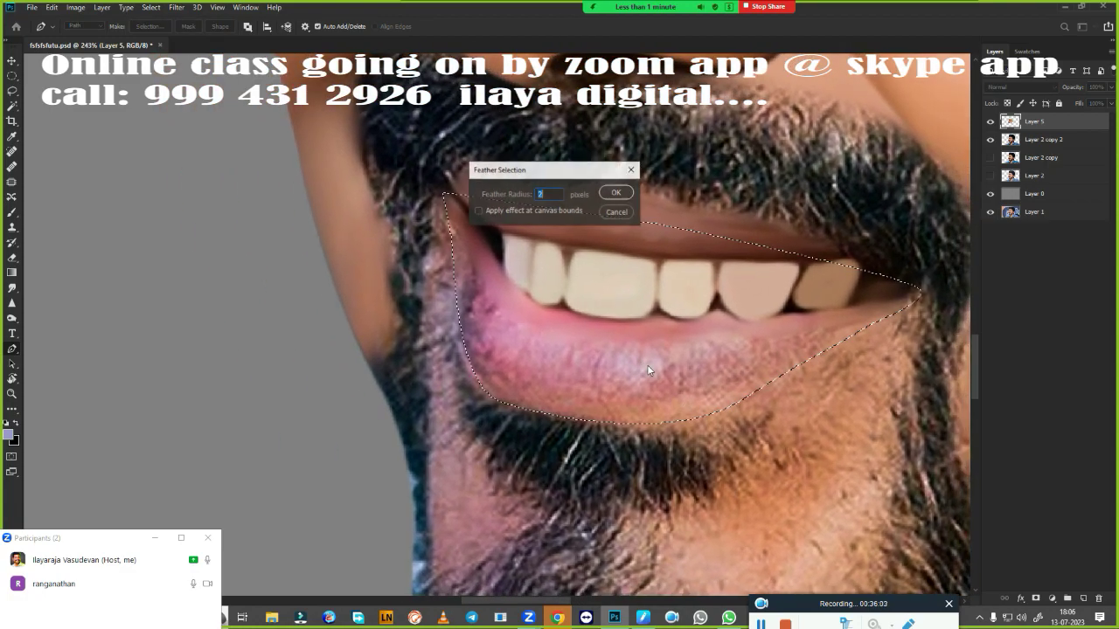
pyautogui.press('Return')
# - Smudge the lower lip's corner, surface and bottom edge inside the selection
pyautogui.scroll(2, 442, 171)
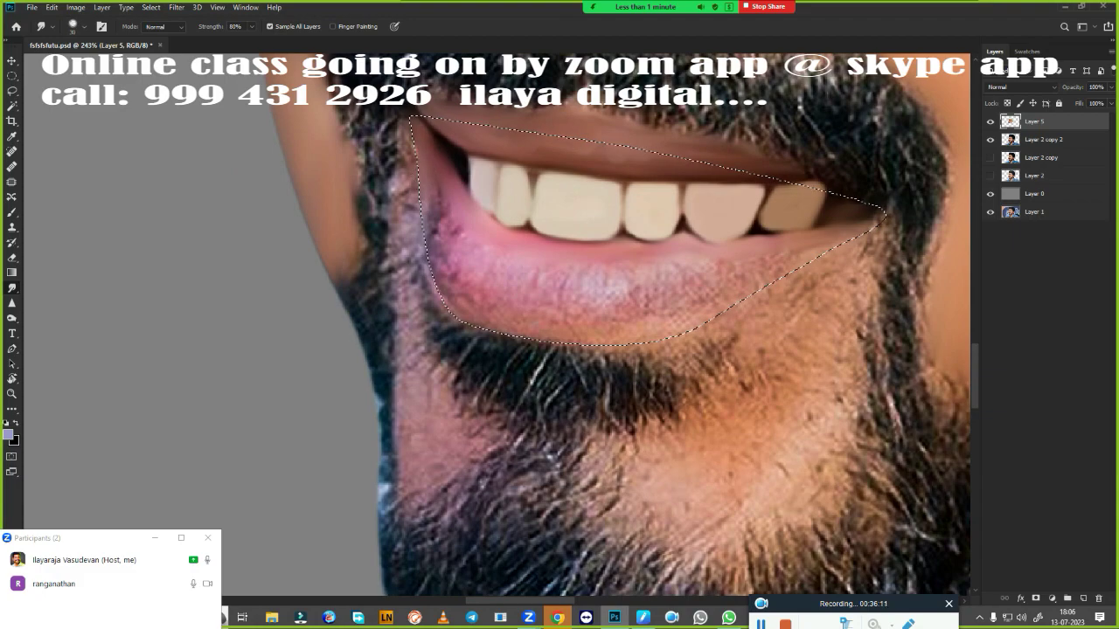
pyautogui.moveTo(442, 171)
pyautogui.mouseDown()
pyautogui.moveTo(417, 225)
pyautogui.moveTo(714, 323)
pyautogui.moveTo(509, 272)
pyautogui.mouseUp()
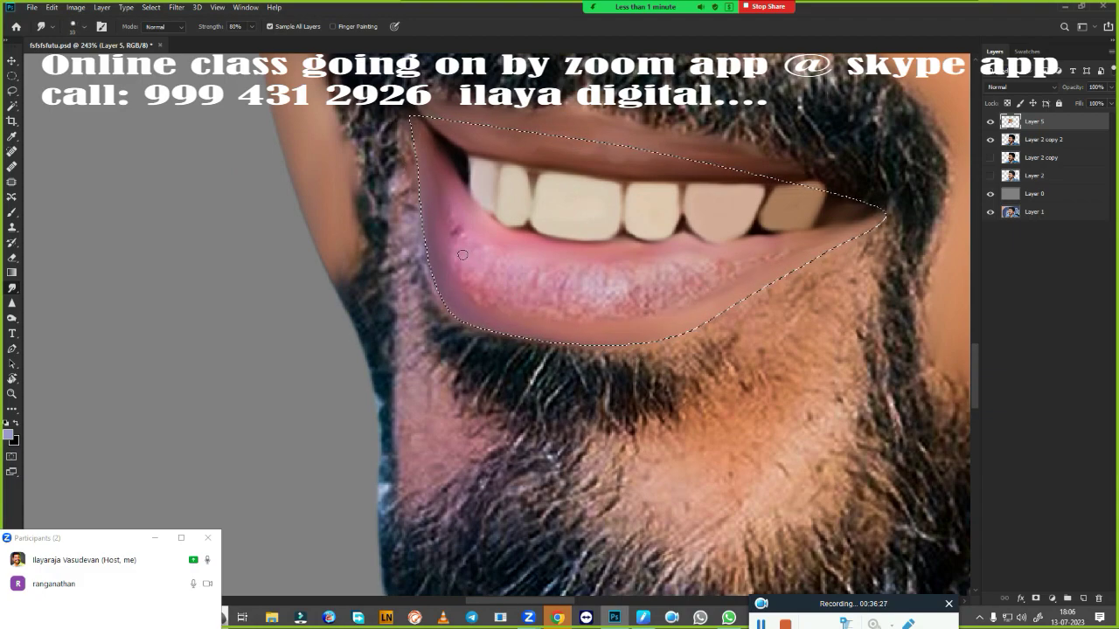
pyautogui.moveTo(585, 304); pyautogui.dragTo(567, 264)
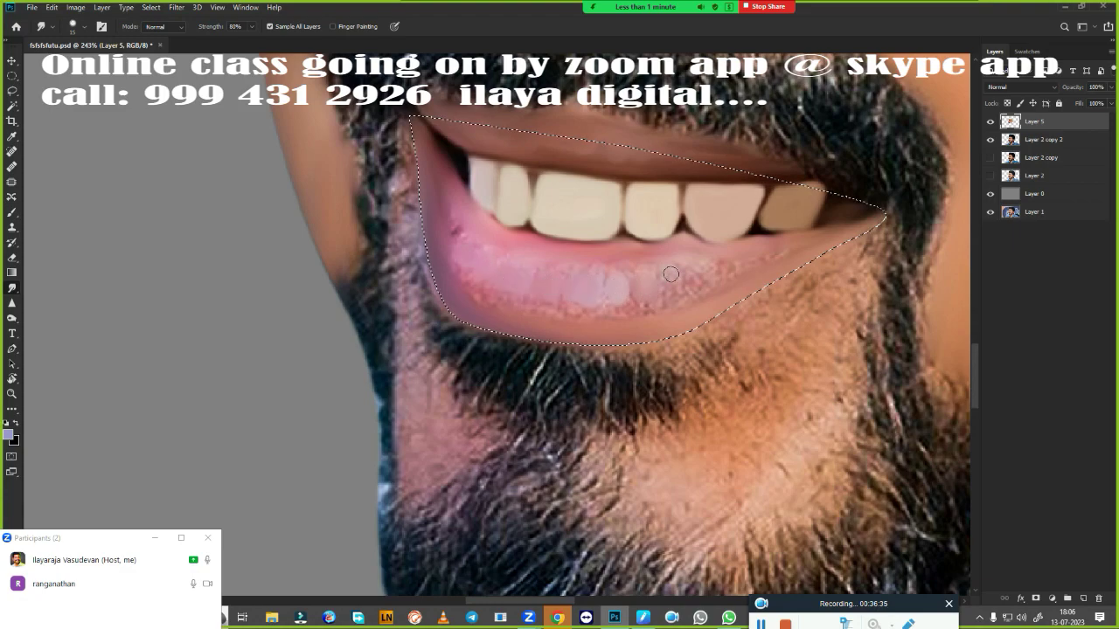
pyautogui.moveTo(463, 324); pyautogui.dragTo(603, 317)
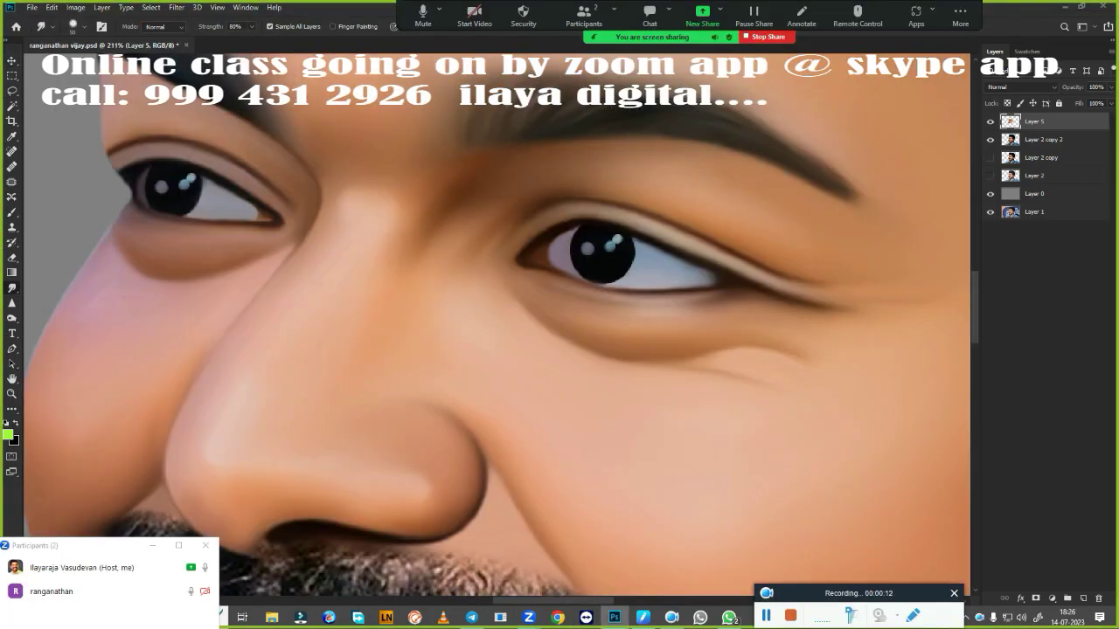
# - Shrink the Smudge brush and smear away the shirt texture, watermark and shoulder fabric
pyautogui.hotkey('ctrl', '0')
pyautogui.scroll(4, 707, 264)
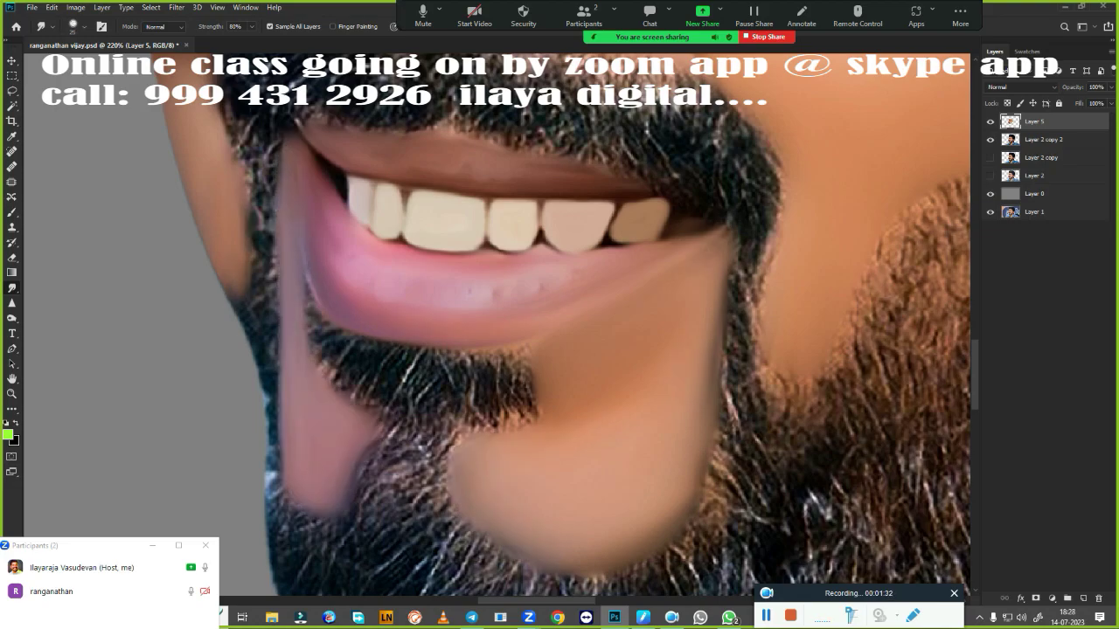
pyautogui.press('e')
pyautogui.scroll(-3, 835, 317)
pyautogui.press('r')
pyautogui.scroll(-2, 431, 236)
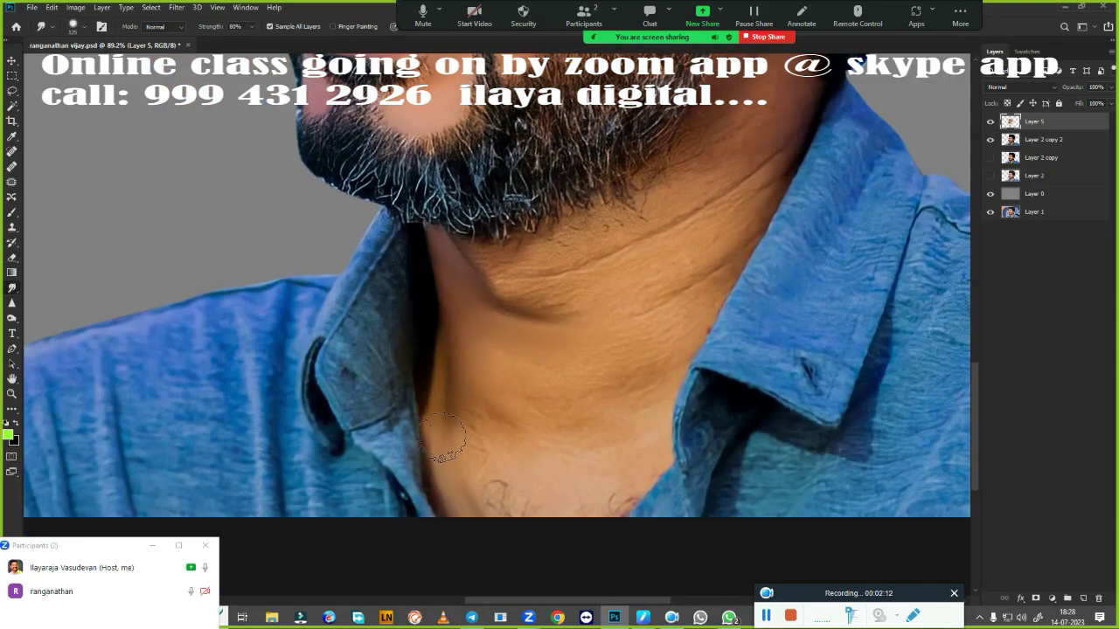
pyautogui.scroll(4, 568, 294)
pyautogui.press('[')
pyautogui.press('[')
pyautogui.press('[')
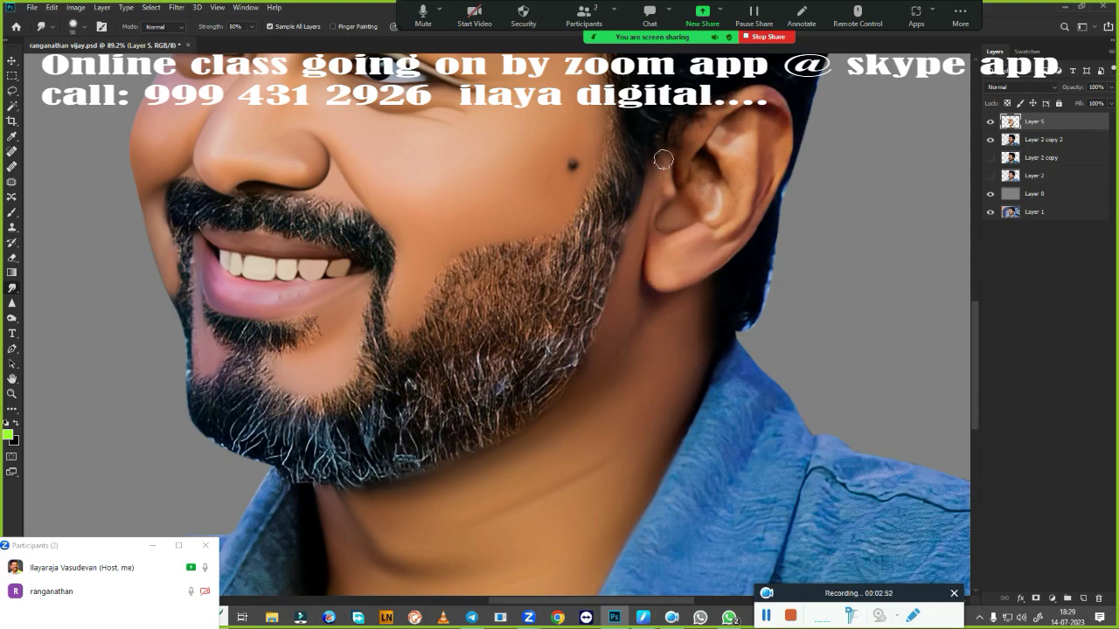
pyautogui.scroll(-4, 605, 459)
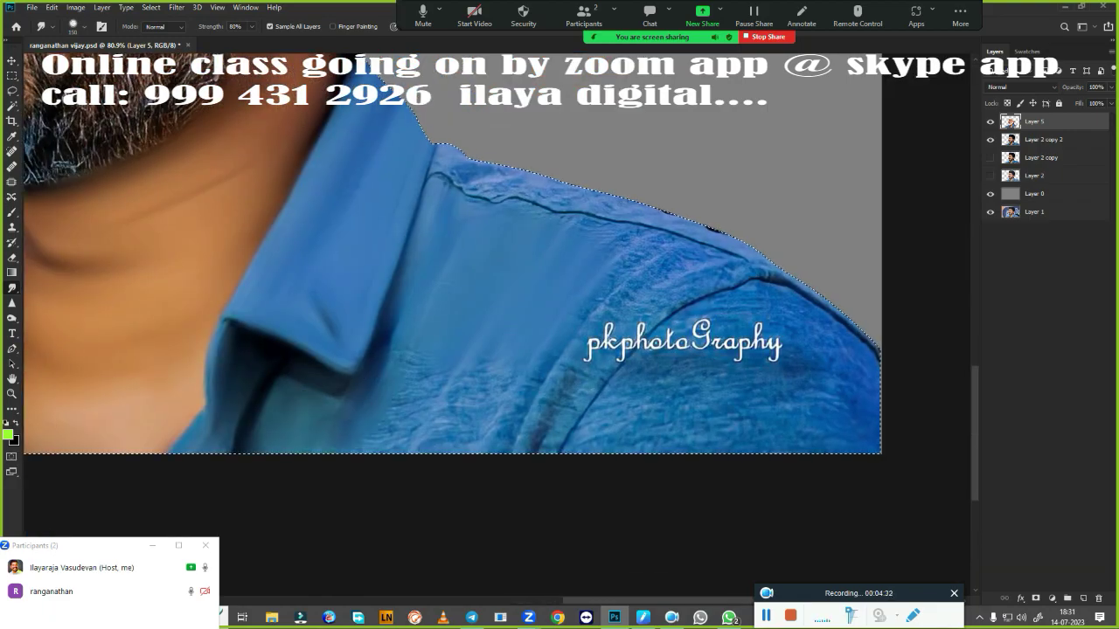
pyautogui.moveTo(595, 341); pyautogui.dragTo(705, 349)
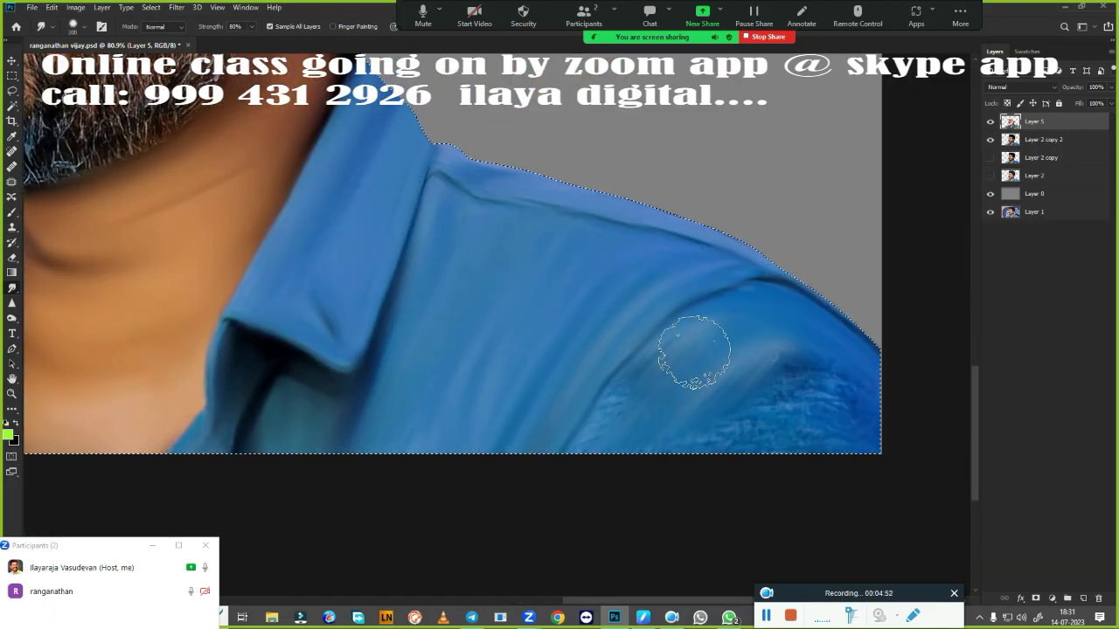
pyautogui.moveTo(769, 376); pyautogui.dragTo(656, 341)
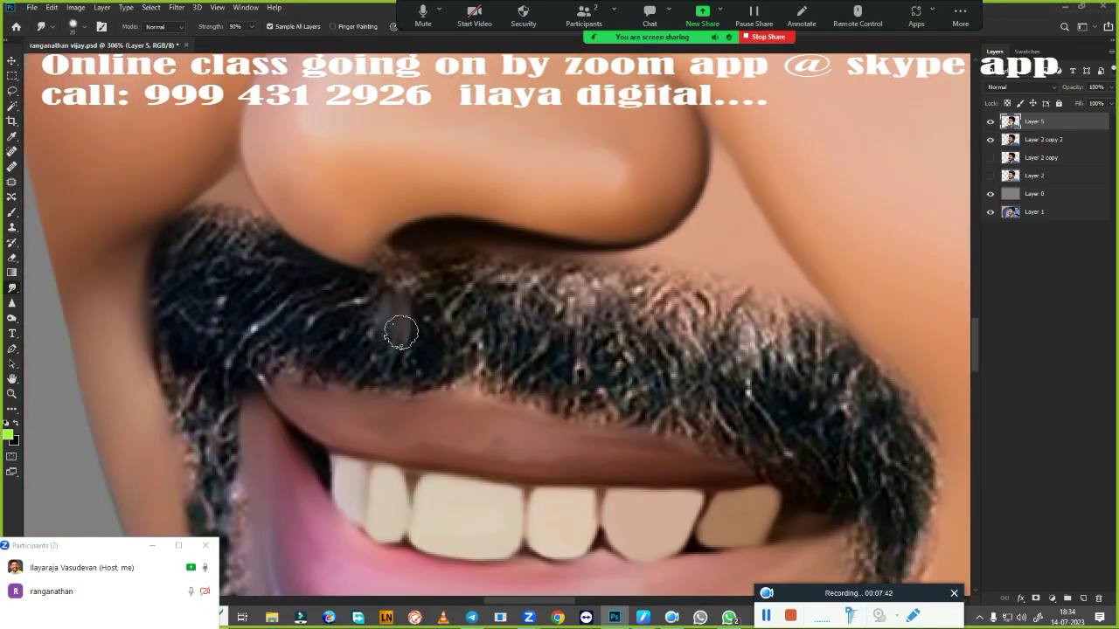
# - Smudge the moustache hairs into soft strands with one long stroke
pyautogui.moveTo(399, 329); pyautogui.dragTo(815, 398)
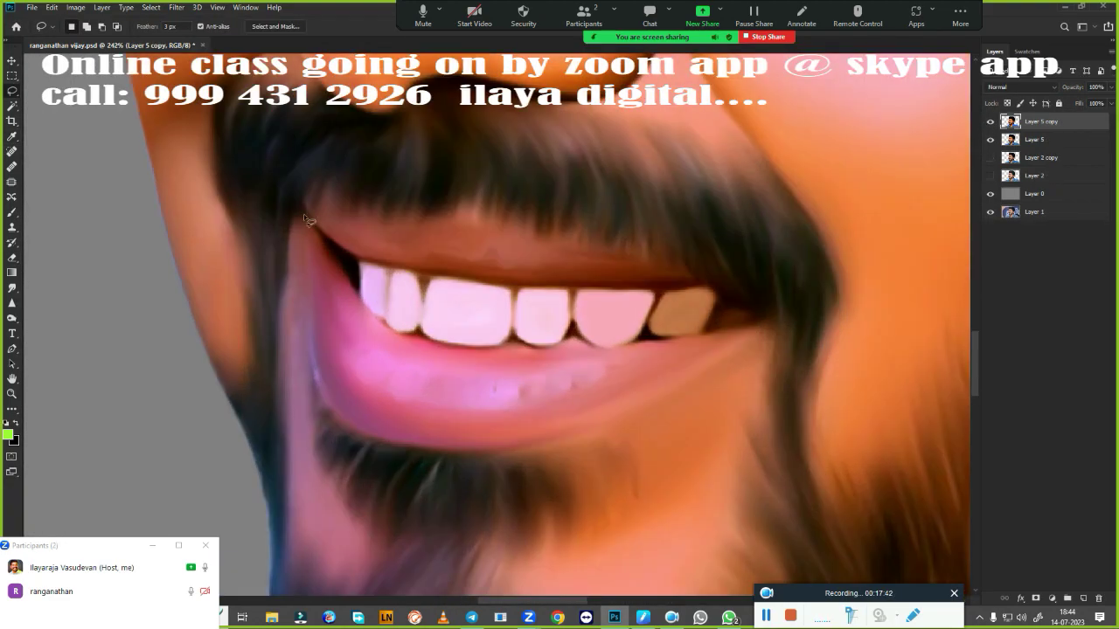
# - Draw a Lasso outline enclosing the upper lip, teeth and lower lip
pyautogui.moveTo(307, 214); pyautogui.dragTo(708, 280)
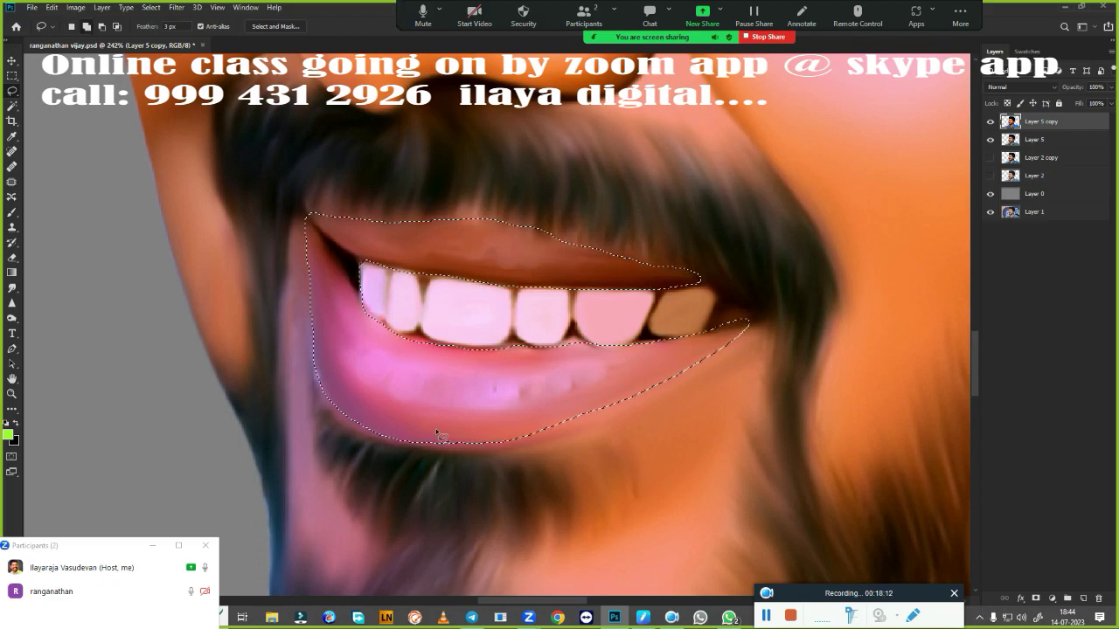